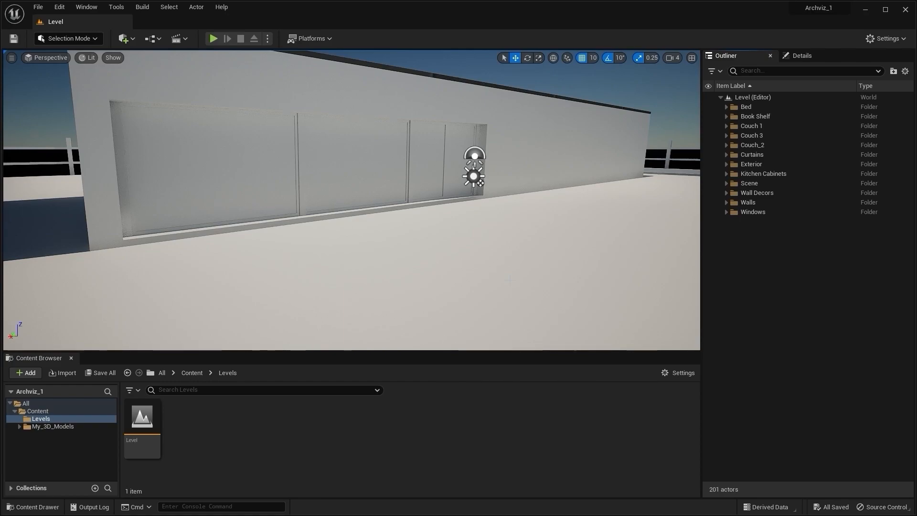
Move the SunSky actor away from the building wall along its Y axis to the open terrace floor.
{"action": "right_click_drag", "start_coordinate": [510, 281], "coordinate": [580, 316]}
{"action": "key", "text": "e"}
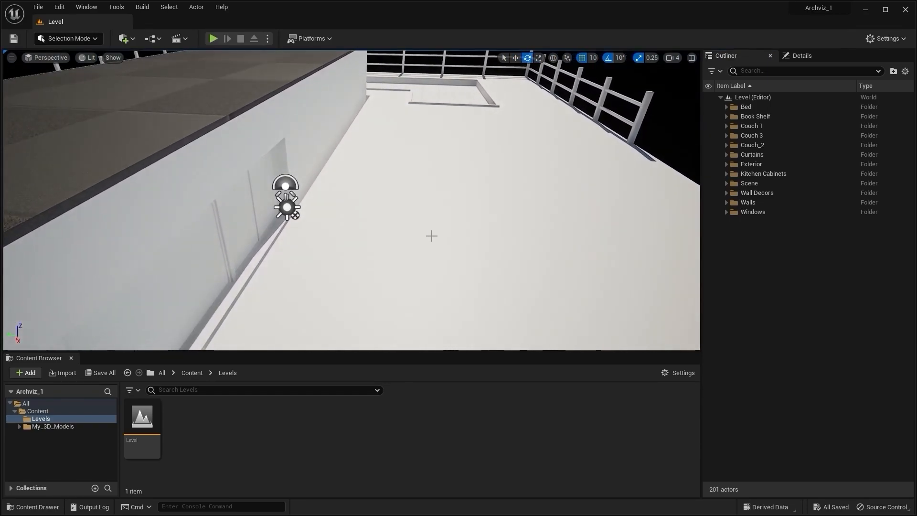
{"action": "left_click", "coordinate": [286, 206]}
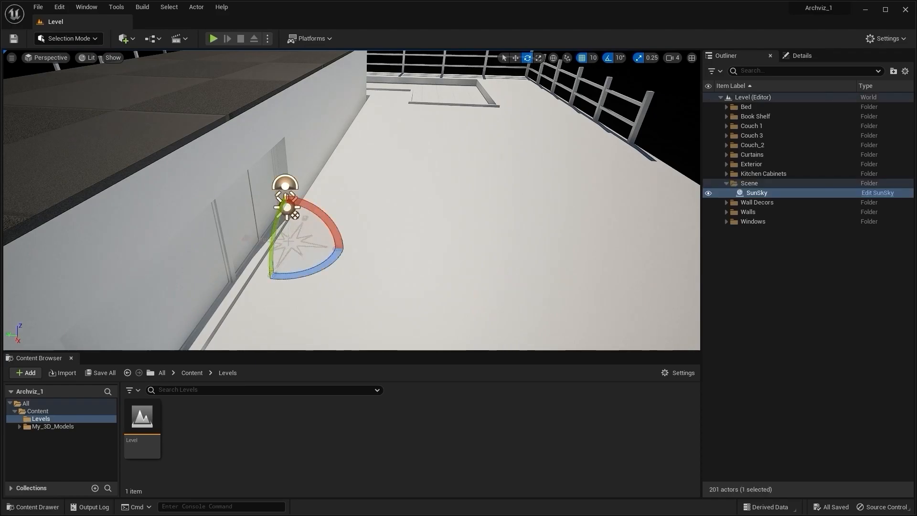
{"action": "key", "text": "w"}
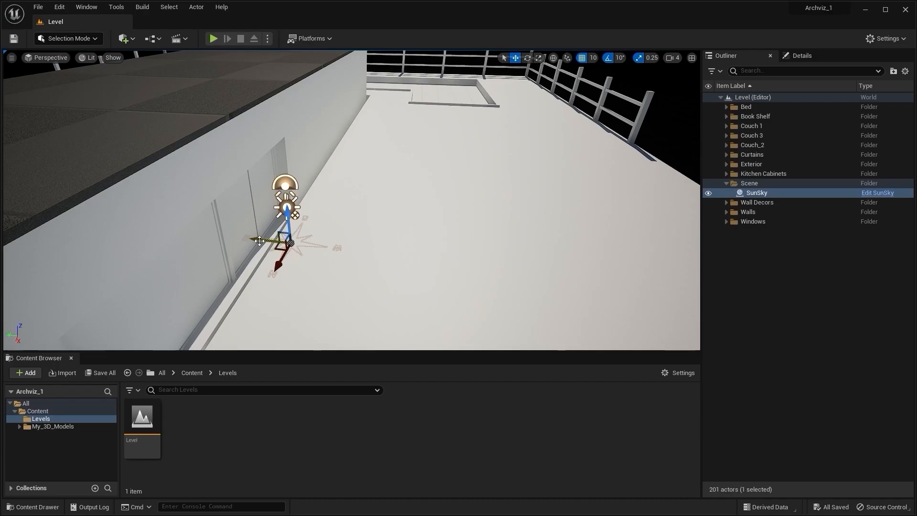
{"action": "left_click_drag", "start_coordinate": [260, 240], "coordinate": [481, 246], "text": "shift"}
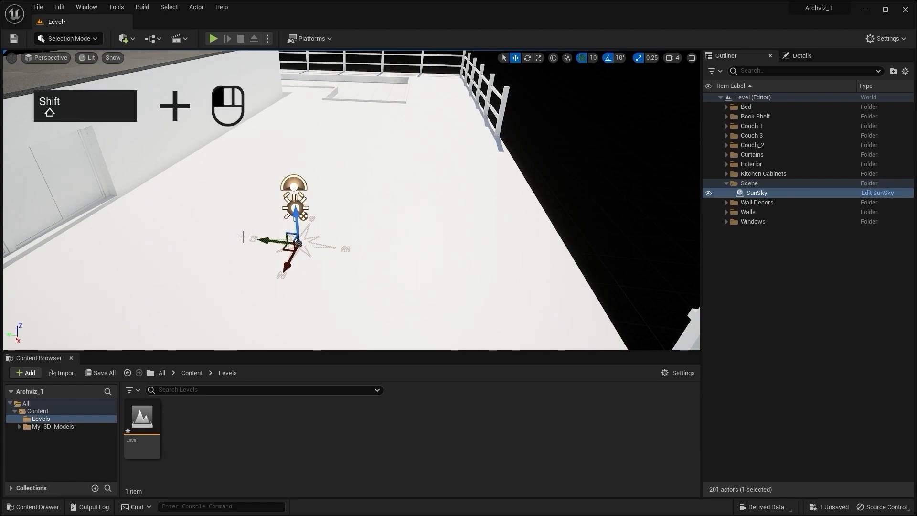
{"action": "left_click_drag", "start_coordinate": [273, 239], "coordinate": [295, 209], "text": "shift"}
{"action": "left_click_drag", "start_coordinate": [345, 223], "coordinate": [296, 210], "text": "alt"}
{"action": "right_click_drag", "start_coordinate": [305, 215], "coordinate": [302, 233]}
{"action": "right_click_drag", "start_coordinate": [413, 191], "coordinate": [412, 175]}
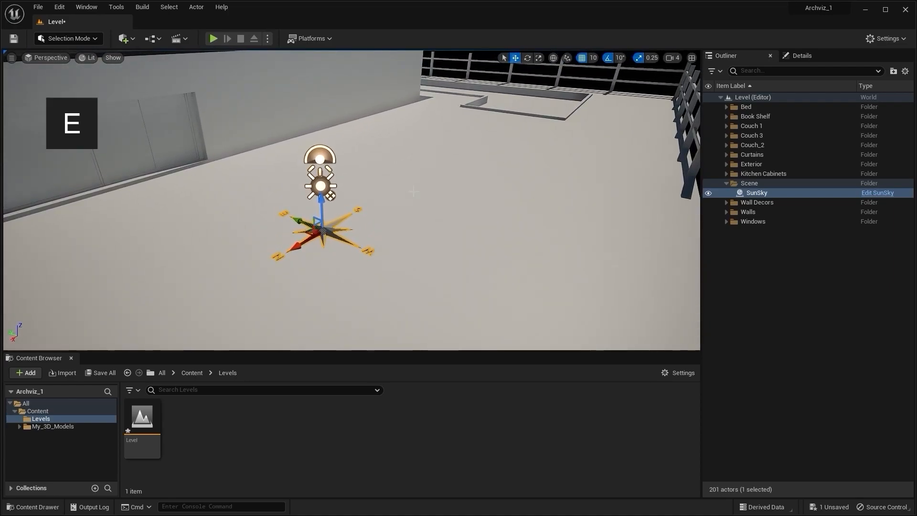
Try rotating the SunSky actor about its vertical axis, undo it, and return to the Move tool.
{"action": "key", "text": "e"}
{"action": "left_click_drag", "start_coordinate": [323, 260], "coordinate": [277, 272]}
{"action": "key", "text": "ctrl+z"}
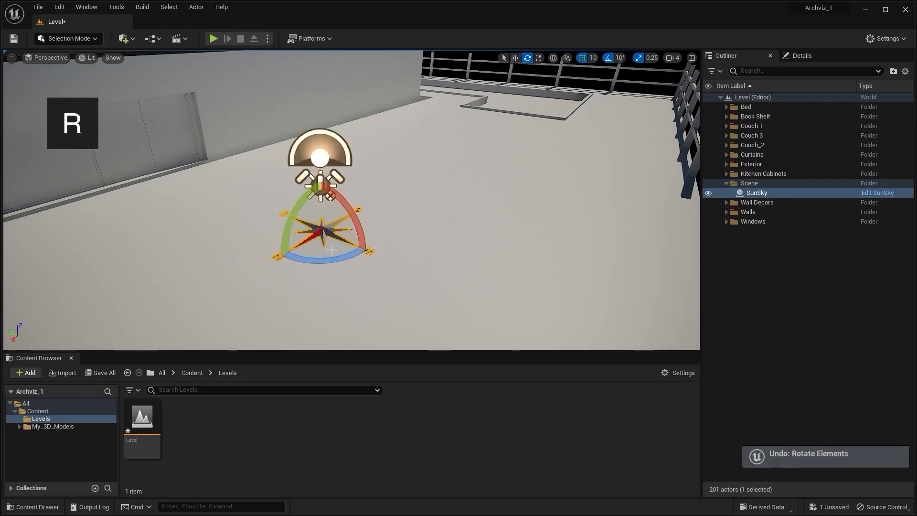
{"action": "key", "text": "r"}
{"action": "key", "text": "w"}
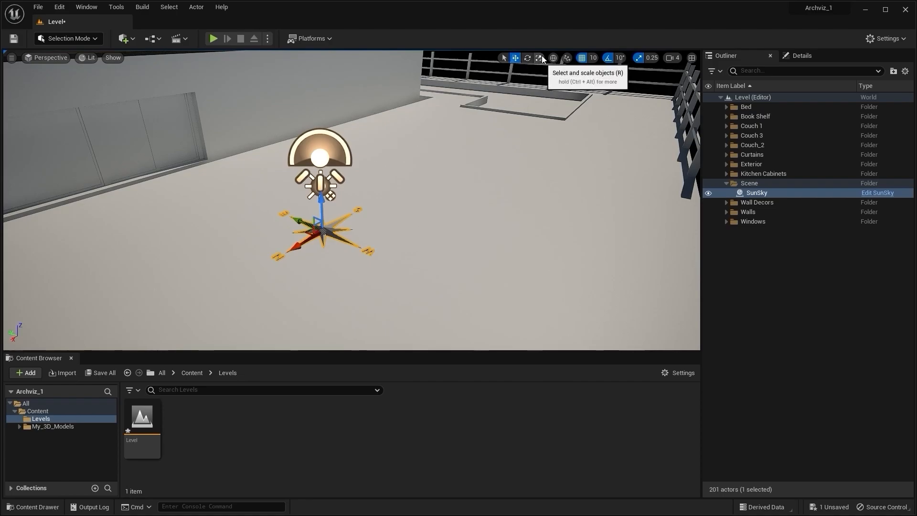
Place a Volumetric Cloud actor on the terrace floor near SunSky.
{"action": "right_click_drag", "start_coordinate": [420, 182], "coordinate": [298, 317]}
{"action": "left_click", "coordinate": [299, 305]}
{"action": "right_click_drag", "start_coordinate": [410, 267], "coordinate": [399, 270]}
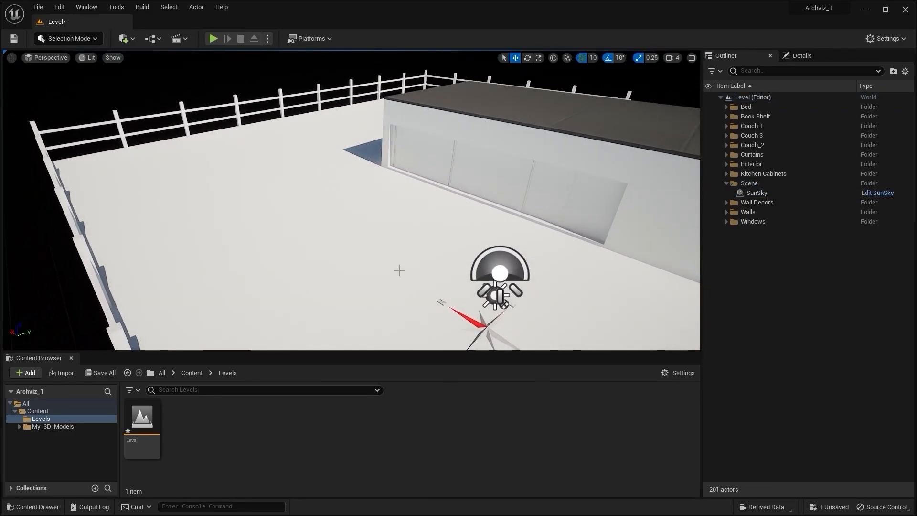
{"action": "left_click", "coordinate": [131, 42]}
{"action": "mouse_move", "coordinate": [167, 179]}
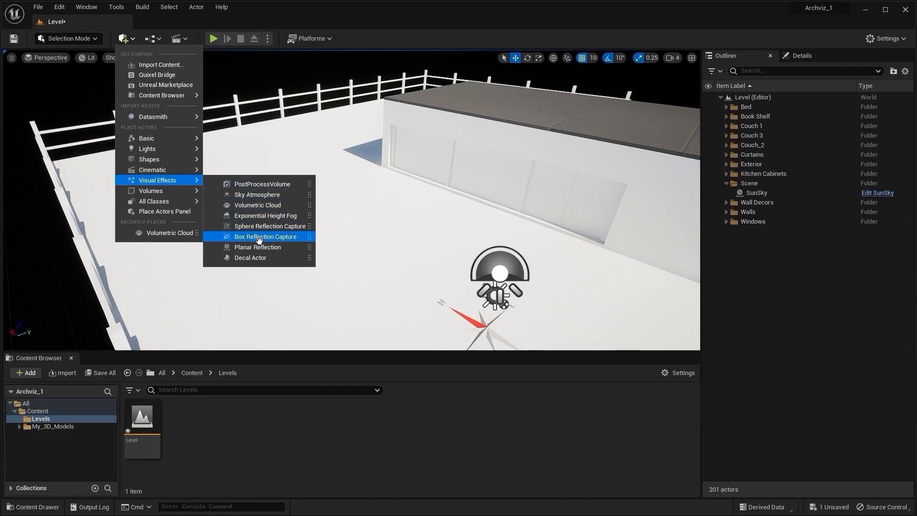
{"action": "left_click_drag", "start_coordinate": [267, 207], "coordinate": [377, 262]}
{"action": "right_click_drag", "start_coordinate": [377, 261], "coordinate": [376, 240]}
{"action": "left_click_drag", "start_coordinate": [372, 194], "coordinate": [373, 175]}
{"action": "right_click_drag", "start_coordinate": [373, 175], "coordinate": [400, 146]}
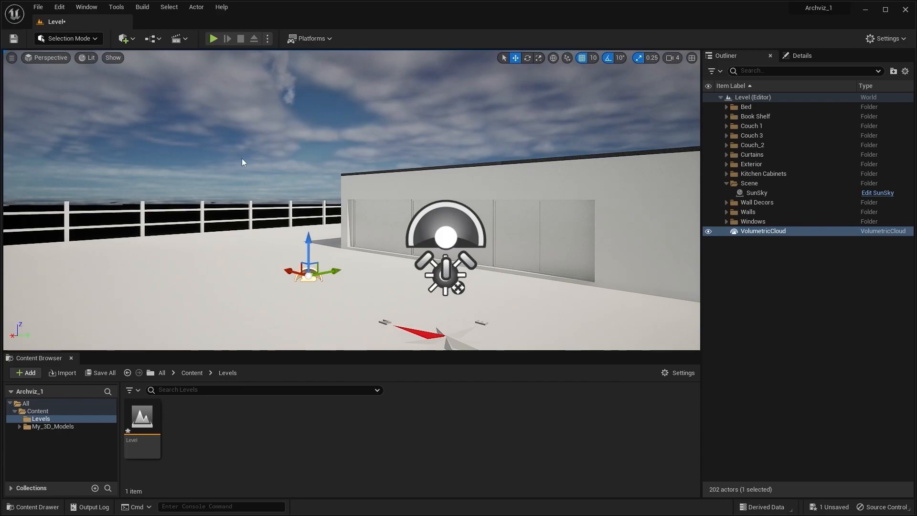
Hide the volumetric cloud and show it again to compare the sky with and without clouds.
{"action": "left_click", "coordinate": [708, 232]}
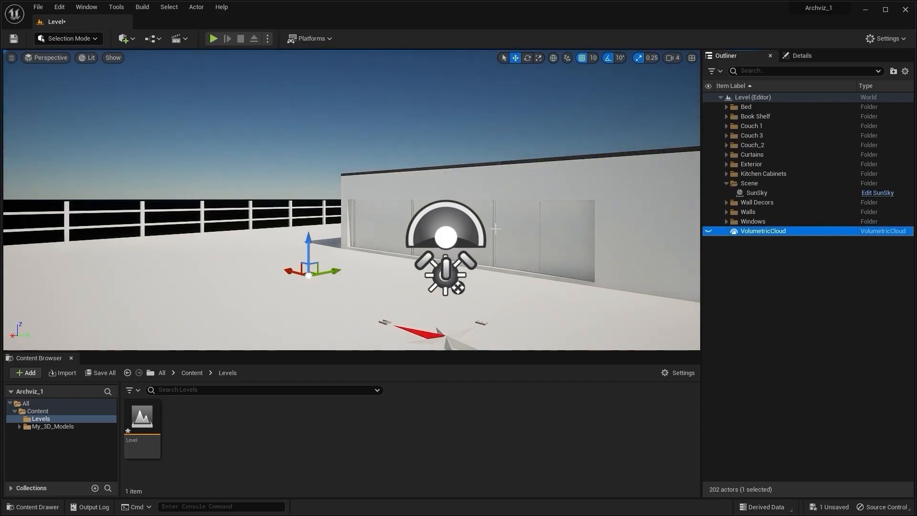
{"action": "right_click_drag", "start_coordinate": [344, 122], "coordinate": [363, 144]}
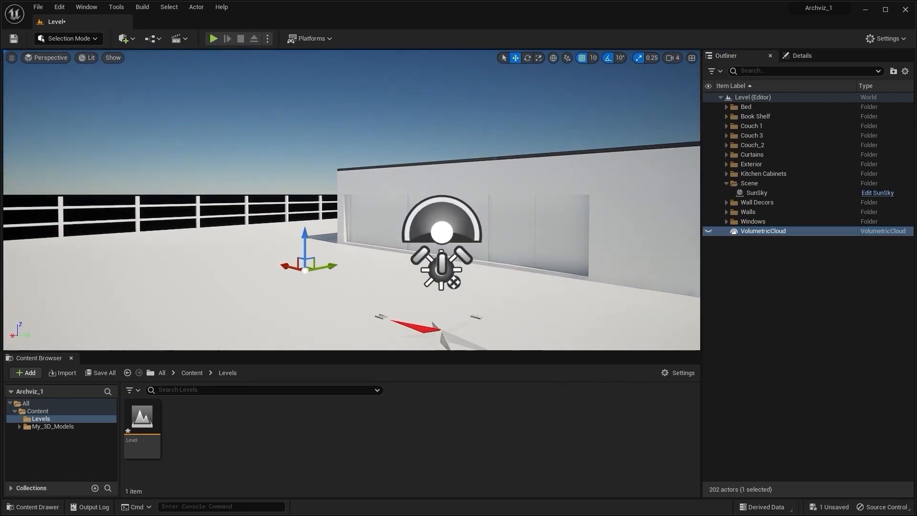
{"action": "left_click", "coordinate": [708, 231]}
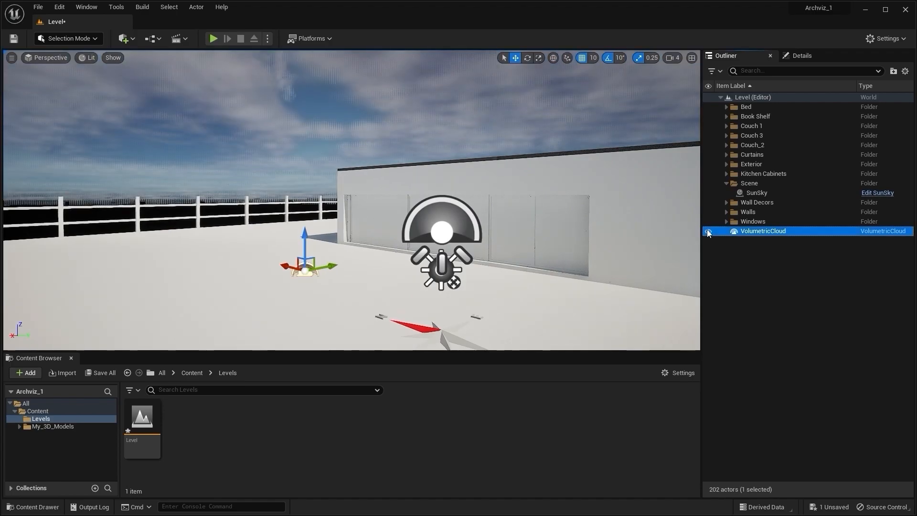
Reselect the volumetric cloud actor, collapse the expanded Exterior folder, and clear the selection.
{"action": "right_click_drag", "start_coordinate": [311, 216], "coordinate": [351, 301]}
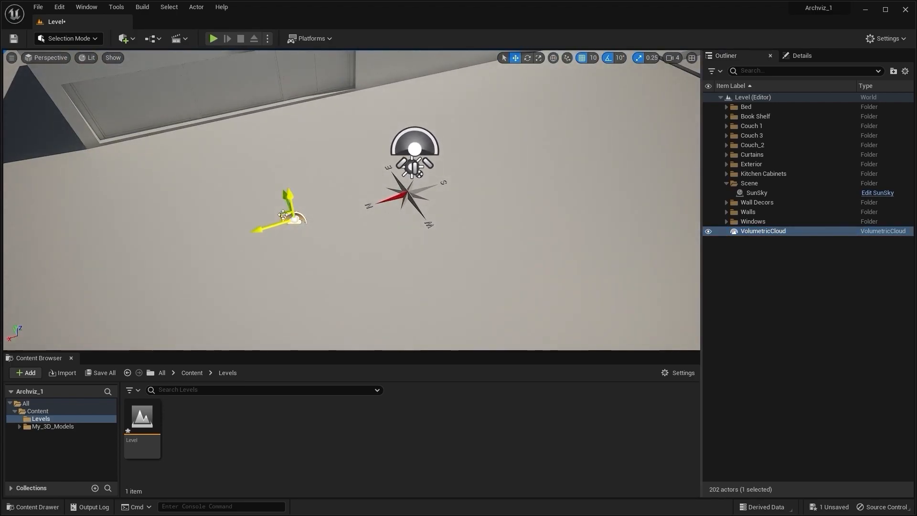
{"action": "left_click", "coordinate": [282, 216]}
{"action": "right_click_drag", "start_coordinate": [283, 216], "coordinate": [229, 232]}
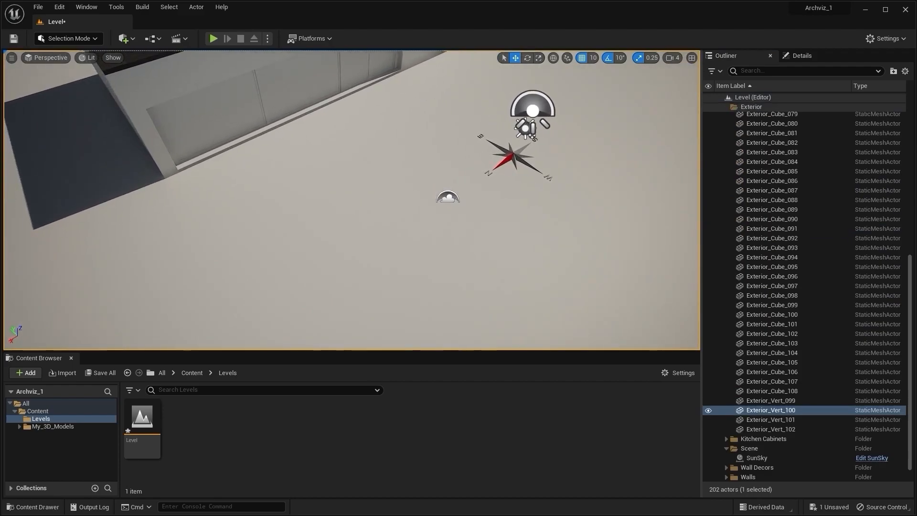
{"action": "left_click", "coordinate": [446, 197]}
{"action": "left_click_drag", "start_coordinate": [447, 197], "coordinate": [473, 189]}
{"action": "right_click_drag", "start_coordinate": [520, 182], "coordinate": [590, 179]}
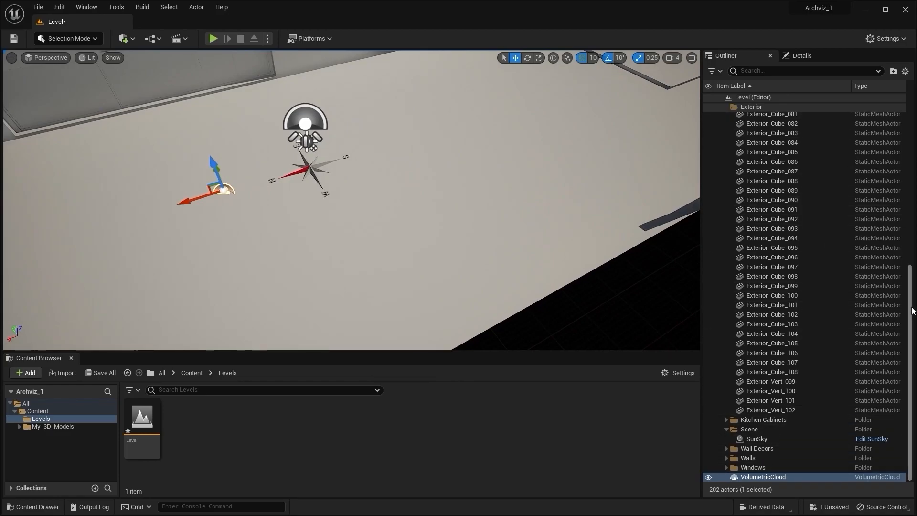
{"action": "left_click_drag", "start_coordinate": [908, 309], "coordinate": [907, 152]}
{"action": "left_click", "coordinate": [726, 152]}
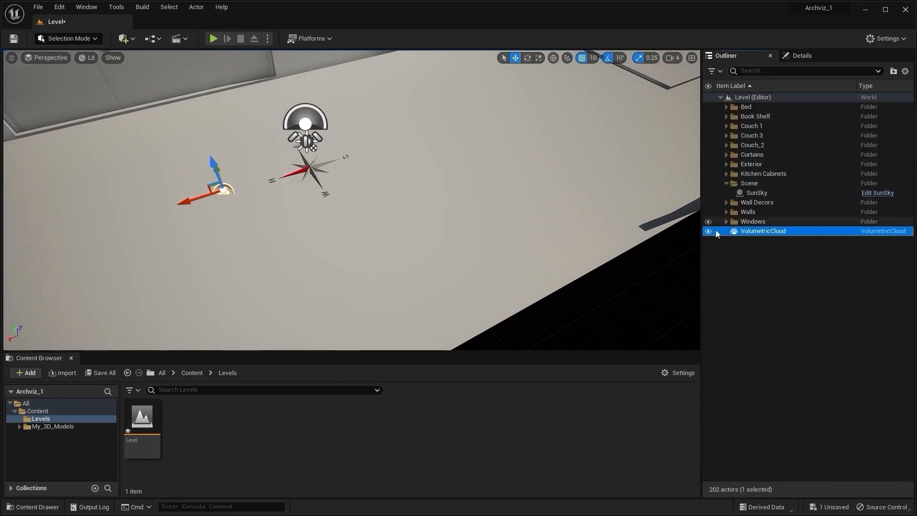
{"action": "left_click", "coordinate": [422, 271]}
Place an Exponential Height Fog actor on the terrace near the volumetric cloud to fill the black area below the horizon.
{"action": "right_click_drag", "start_coordinate": [422, 272], "coordinate": [355, 225]}
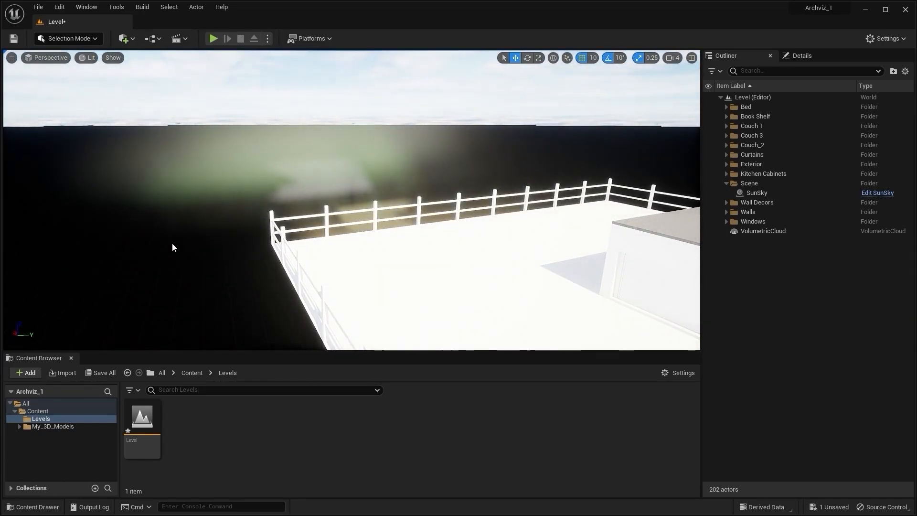
{"action": "right_click_drag", "start_coordinate": [187, 213], "coordinate": [289, 205]}
{"action": "key", "text": "w"}
{"action": "key", "text": "s"}
{"action": "left_click", "coordinate": [133, 42]}
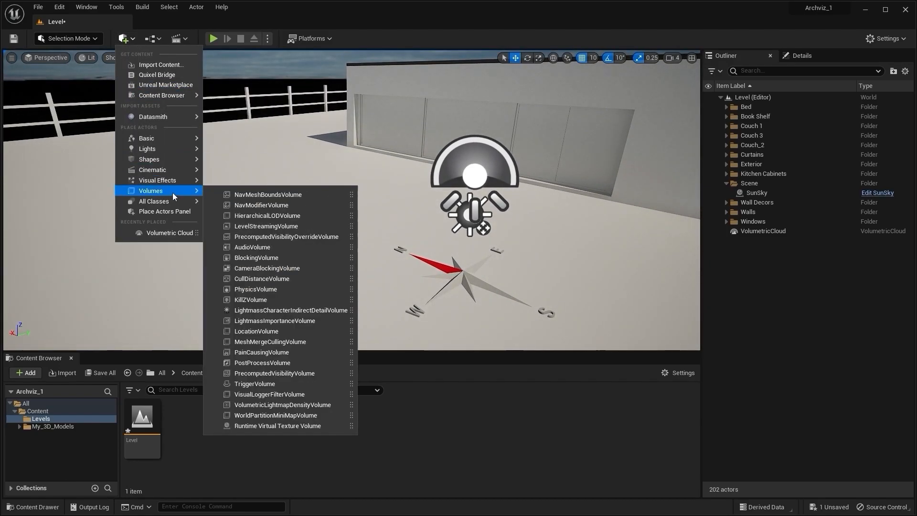
{"action": "mouse_move", "coordinate": [173, 182]}
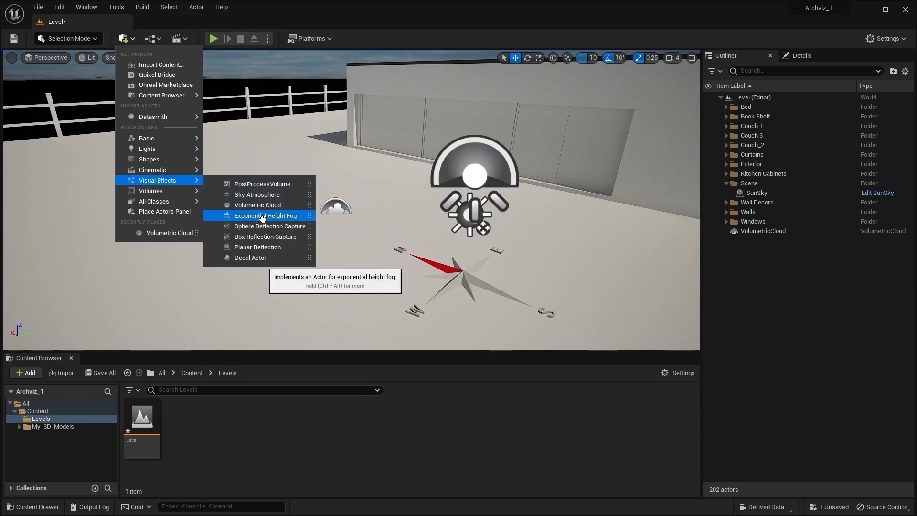
{"action": "mouse_move", "coordinate": [262, 217]}
{"action": "left_mouse_down"}
{"action": "mouse_move", "coordinate": [317, 230]}
{"action": "mouse_move", "coordinate": [253, 205]}
{"action": "left_mouse_up"}
{"action": "right_click_drag", "start_coordinate": [253, 205], "coordinate": [205, 217]}
{"action": "right_click_drag", "start_coordinate": [410, 213], "coordinate": [410, 214]}
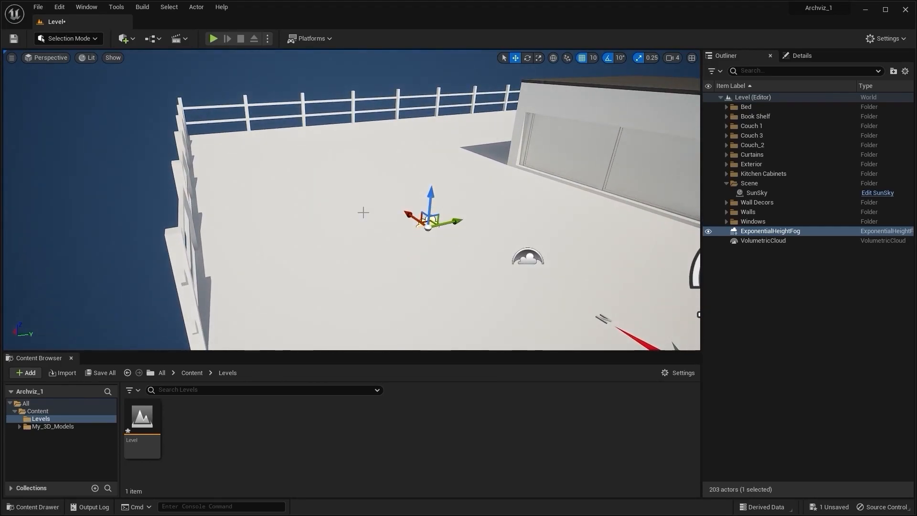
Clear the fog selection and place a PostProcessVolume on the terrace between the railing and the building.
{"action": "right_click_drag", "start_coordinate": [363, 211], "coordinate": [159, 205]}
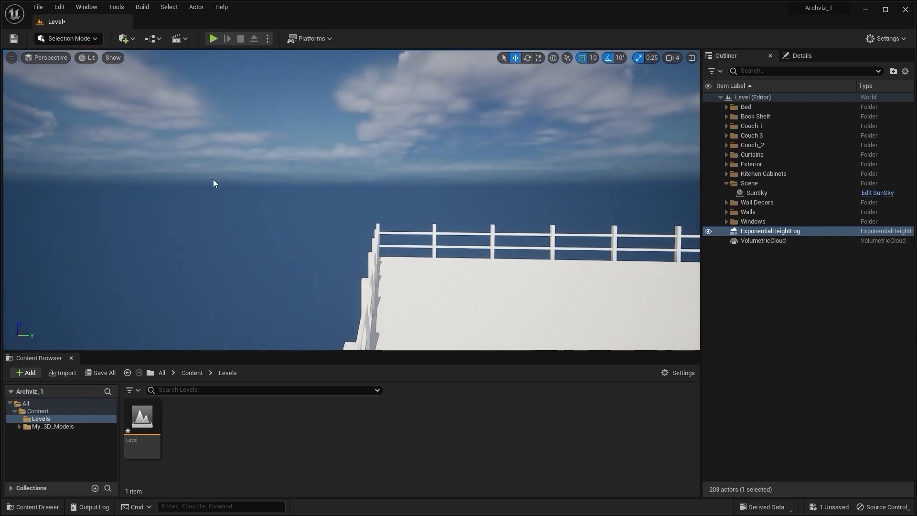
{"action": "right_click_drag", "start_coordinate": [362, 174], "coordinate": [339, 273]}
{"action": "left_click_drag", "start_coordinate": [110, 250], "coordinate": [180, 219]}
{"action": "right_click_drag", "start_coordinate": [165, 143], "coordinate": [122, 100]}
{"action": "left_click", "coordinate": [158, 98]}
{"action": "right_click_drag", "start_coordinate": [359, 189], "coordinate": [382, 186]}
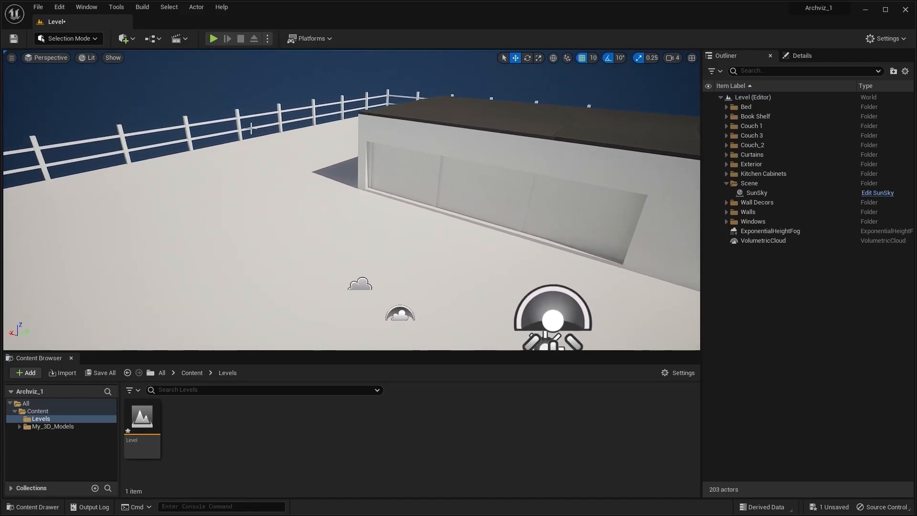
{"action": "left_click", "coordinate": [86, 58]}
{"action": "left_click", "coordinate": [124, 38]}
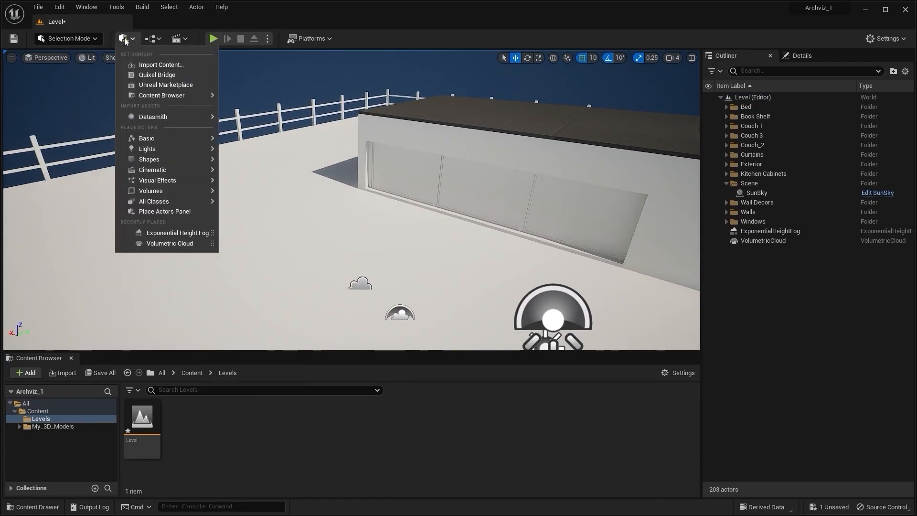
{"action": "mouse_move", "coordinate": [200, 179]}
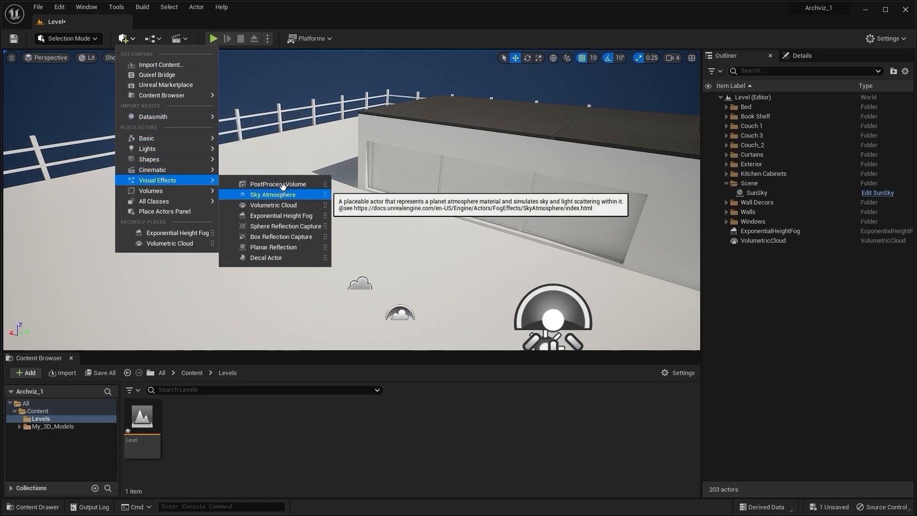
{"action": "left_click_drag", "start_coordinate": [283, 184], "coordinate": [262, 237]}
{"action": "right_click_drag", "start_coordinate": [339, 213], "coordinate": [329, 200]}
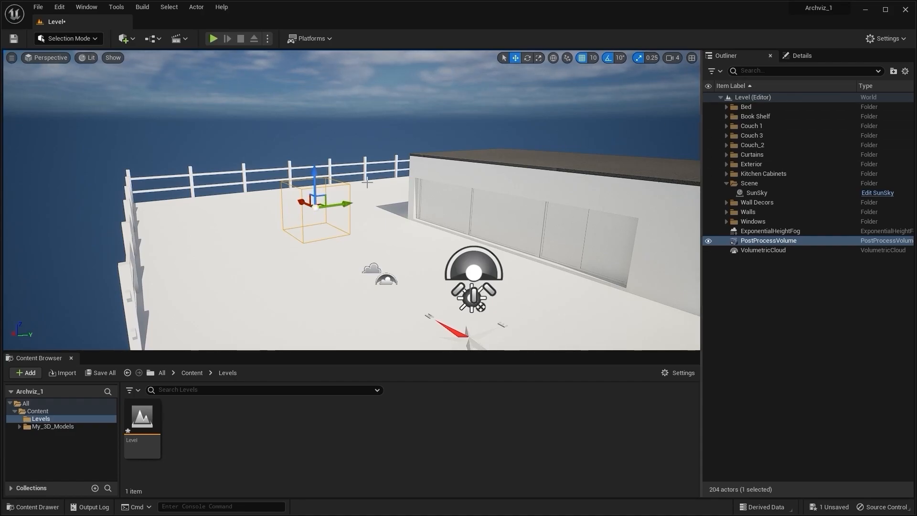
Scale the post process volume uniformly to 1.5 and raise it to a Z location of 200.
{"action": "left_click", "coordinate": [820, 53]}
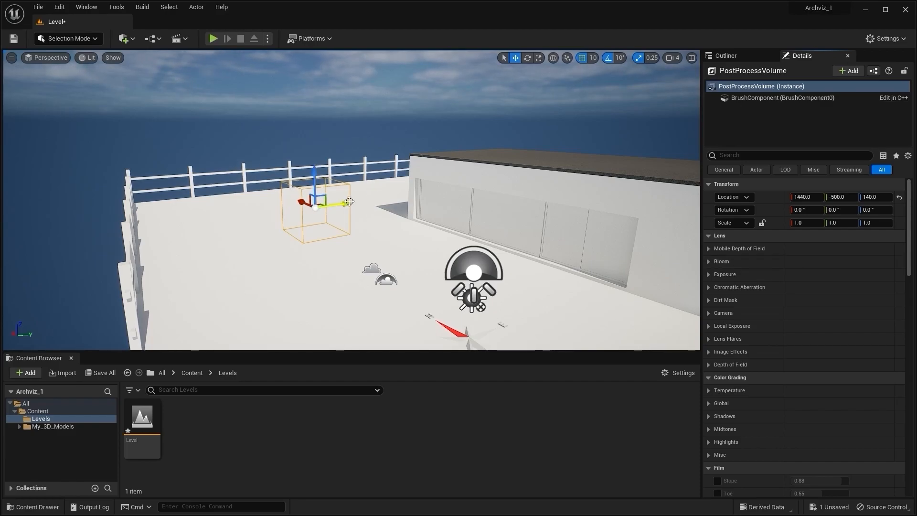
{"action": "mouse_move", "coordinate": [299, 209]}
{"action": "right_mouse_down"}
{"action": "mouse_move", "coordinate": [280, 212]}
{"action": "mouse_move", "coordinate": [294, 217]}
{"action": "right_mouse_up"}
{"action": "key", "text": "w"}
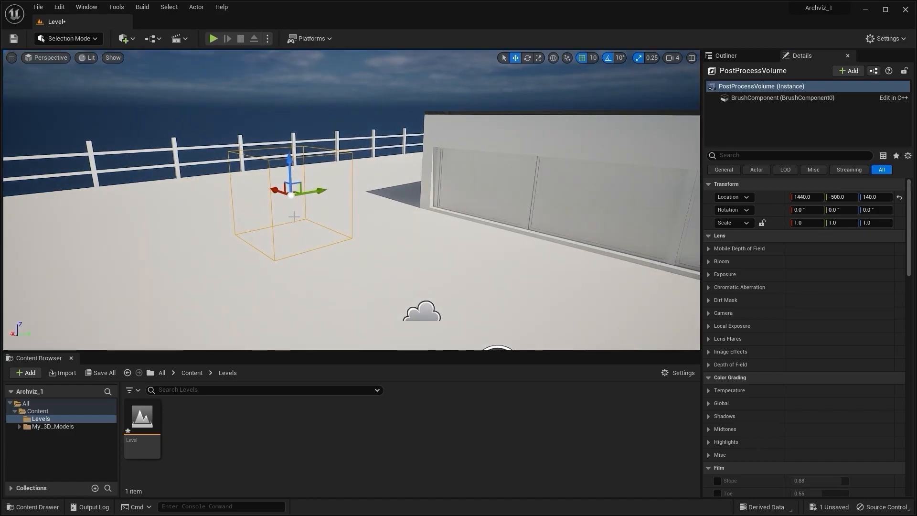
{"action": "key", "text": "r"}
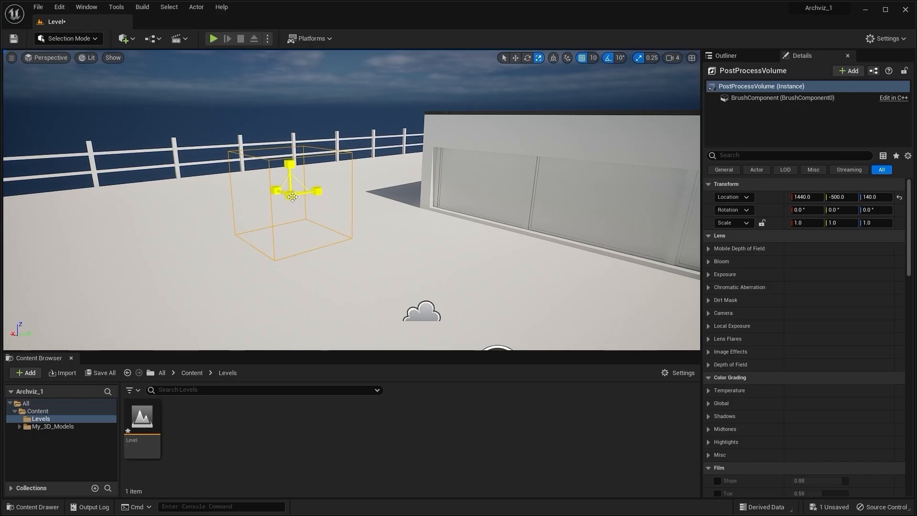
{"action": "left_click_drag", "start_coordinate": [290, 194], "coordinate": [292, 136]}
{"action": "key", "text": "w"}
{"action": "right_click_drag", "start_coordinate": [329, 168], "coordinate": [311, 183]}
{"action": "key", "text": "s"}
{"action": "key", "text": "w"}
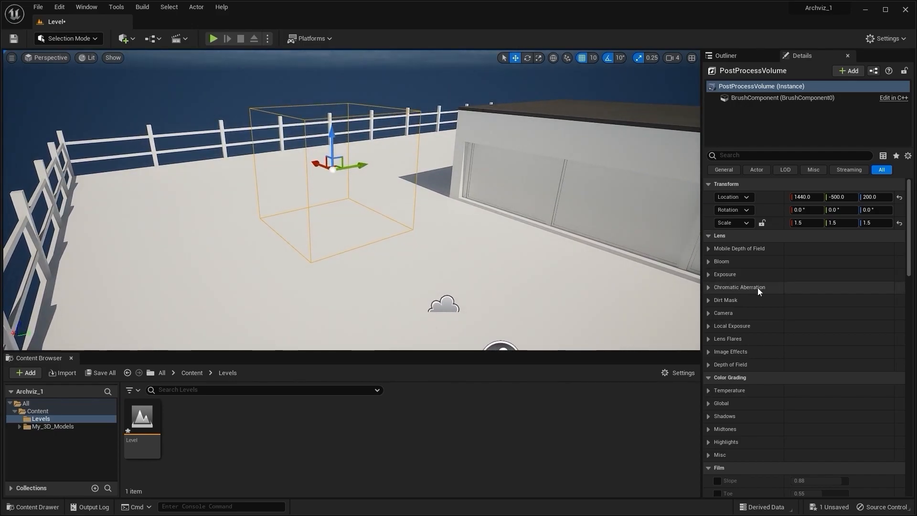
Enable the volume's Metering Mode and Exposure Compensation overrides and set the compensation to about 5.32.
{"action": "left_click", "coordinate": [708, 274]}
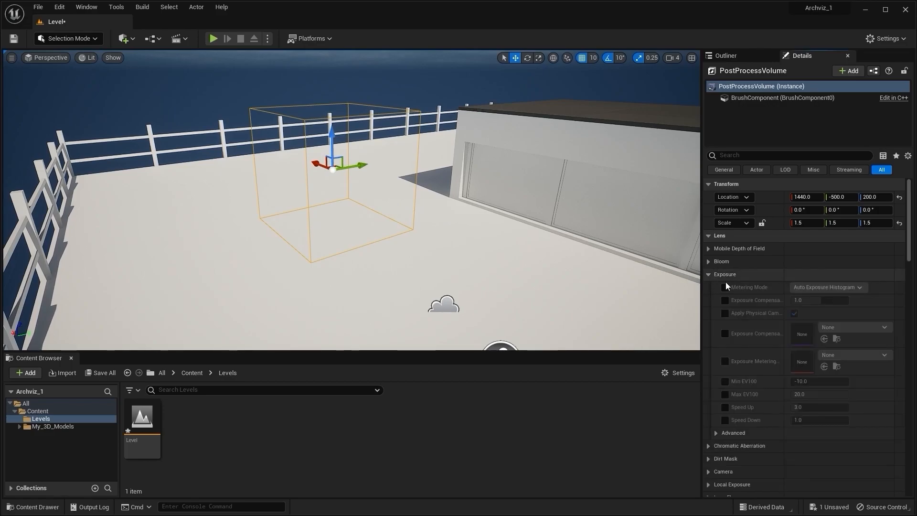
{"action": "left_click", "coordinate": [725, 286]}
{"action": "left_click", "coordinate": [725, 300]}
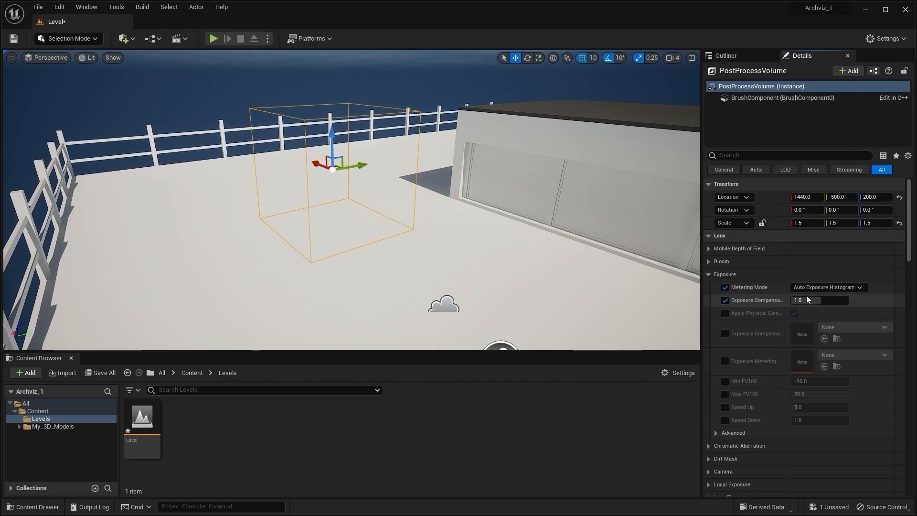
{"action": "left_click_drag", "start_coordinate": [806, 299], "coordinate": [836, 299]}
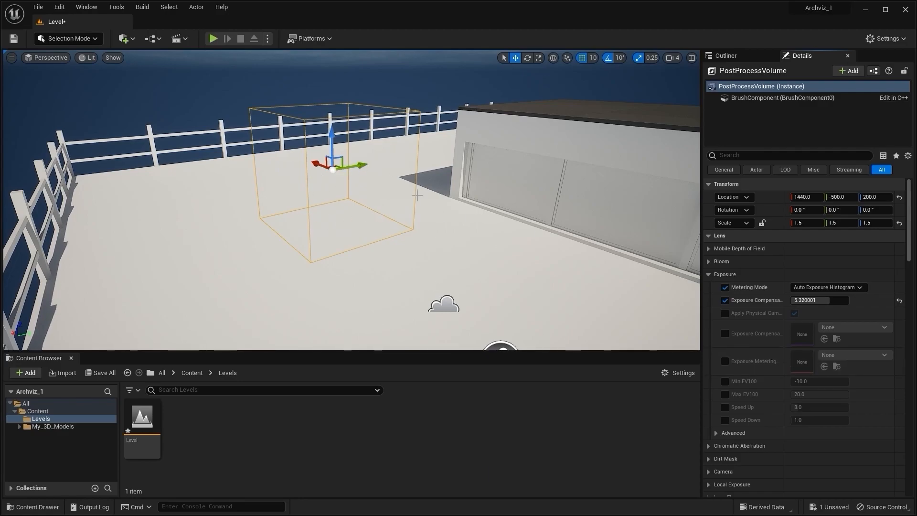
Go inside the post process volume and lower its Exposure Compensation to about 2.44.
{"action": "mouse_move", "coordinate": [351, 210]}
{"action": "right_mouse_down"}
{"action": "mouse_move", "coordinate": [372, 209]}
{"action": "mouse_move", "coordinate": [347, 181]}
{"action": "mouse_move", "coordinate": [343, 212]}
{"action": "mouse_move", "coordinate": [353, 219]}
{"action": "mouse_move", "coordinate": [350, 192]}
{"action": "right_mouse_up"}
{"action": "key", "text": "w"}
{"action": "right_click_drag", "start_coordinate": [401, 233], "coordinate": [405, 237]}
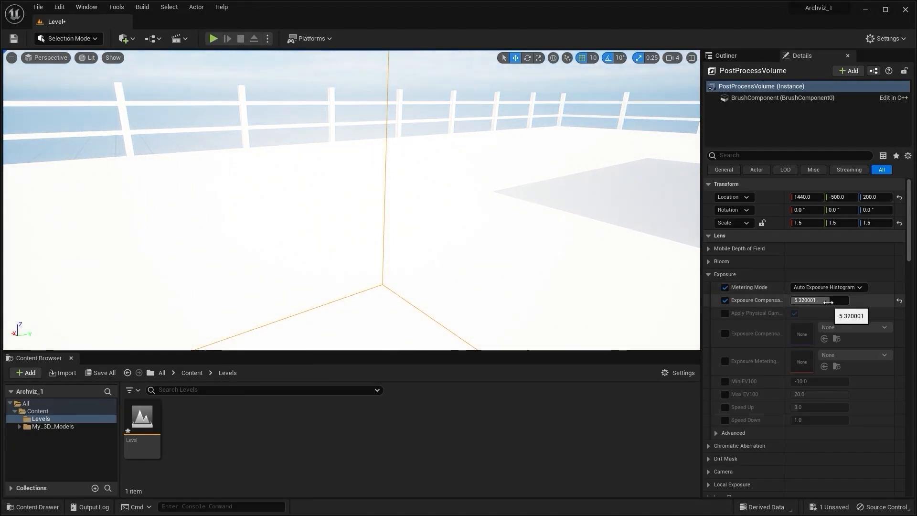
{"action": "mouse_move", "coordinate": [827, 302]}
{"action": "left_mouse_down"}
{"action": "mouse_move", "coordinate": [802, 302]}
{"action": "mouse_move", "coordinate": [823, 301]}
{"action": "left_mouse_up"}
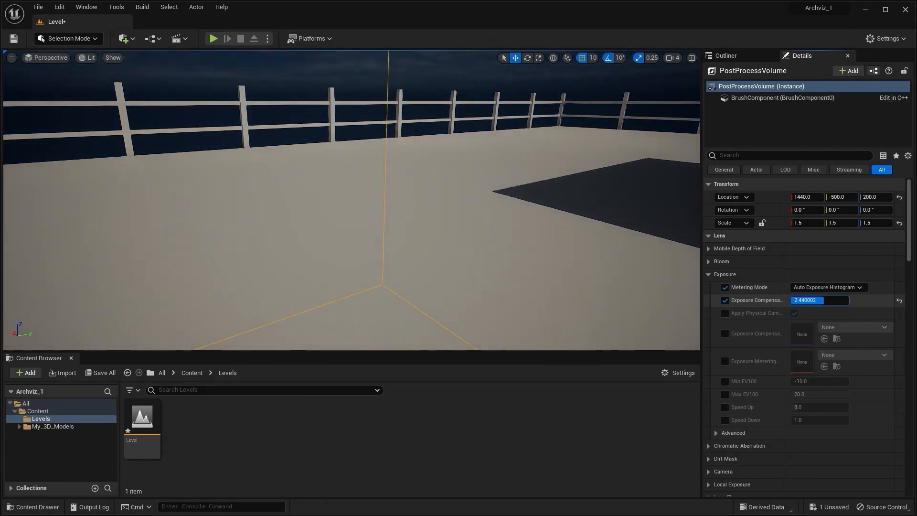
Raise the post process volume's Exposure Compensation to about 5.8 and frame the volume.
{"action": "left_click_drag", "start_coordinate": [823, 300], "coordinate": [829, 300]}
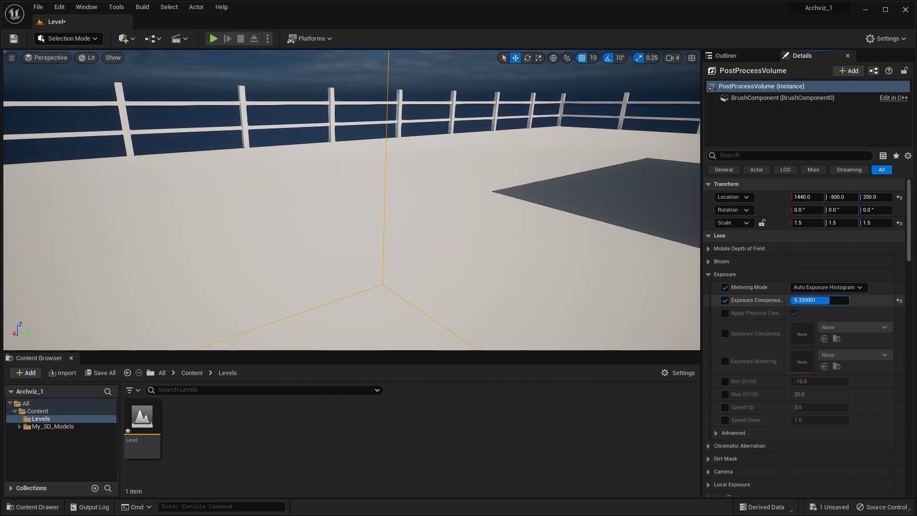
{"action": "left_click_drag", "start_coordinate": [829, 299], "coordinate": [832, 299]}
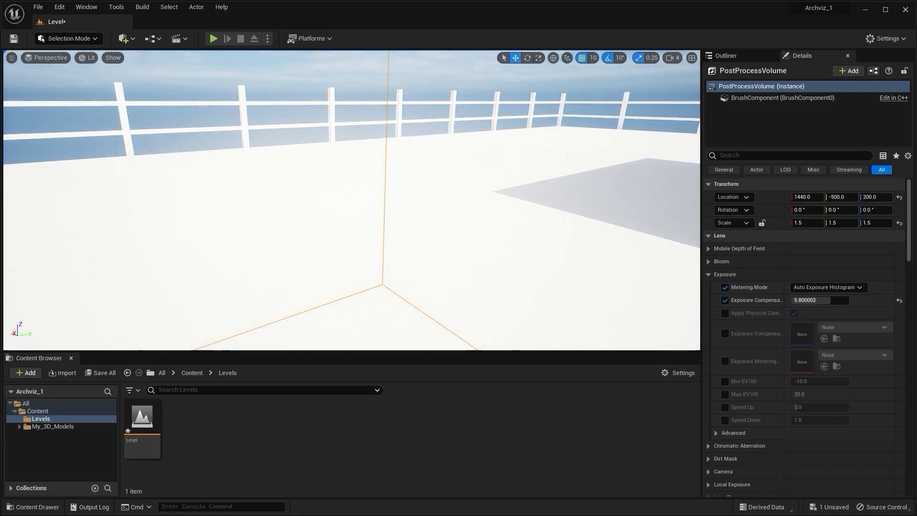
{"action": "key", "text": "f"}
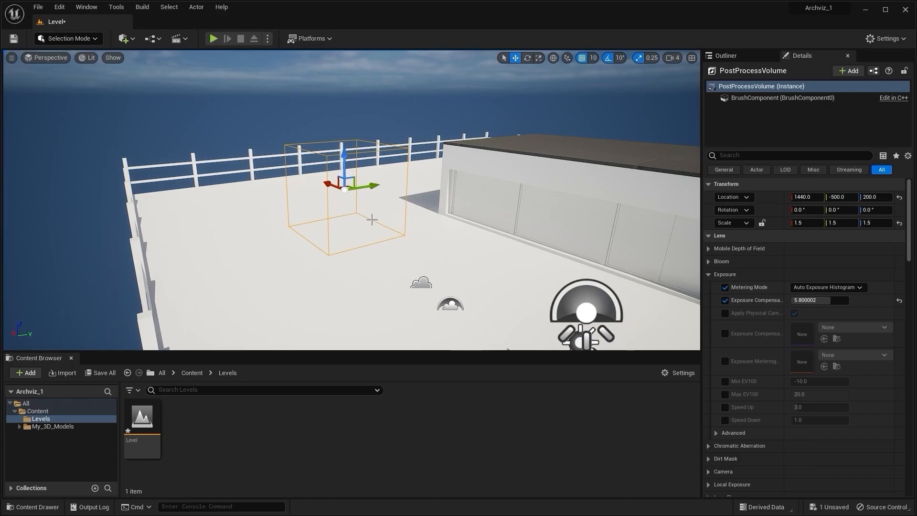
Find the post process volume's Infinite Extent (Unbound) setting and enable it so the effect covers the whole level.
{"action": "key", "text": "w"}
{"action": "right_click_drag", "start_coordinate": [369, 231], "coordinate": [515, 198]}
{"action": "key", "text": "s"}
{"action": "right_click_drag", "start_coordinate": [183, 201], "coordinate": [224, 182]}
{"action": "key", "text": "w"}
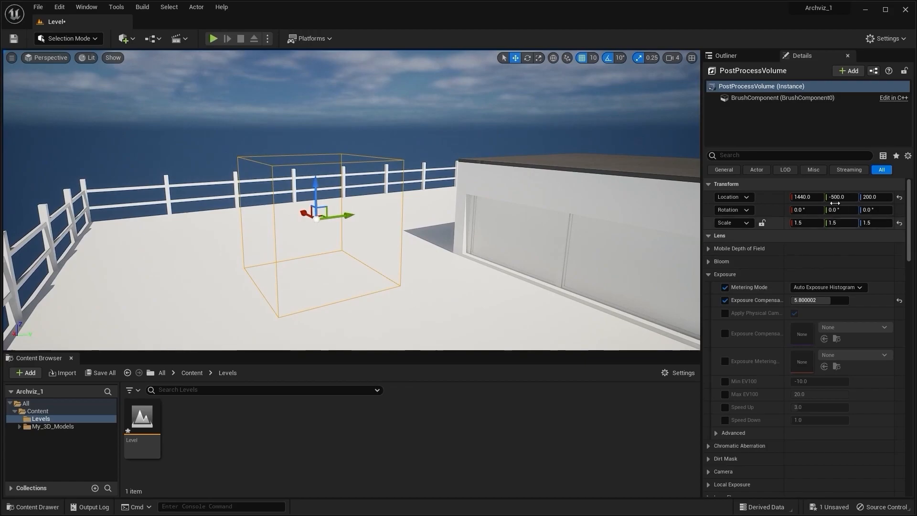
{"action": "left_click", "coordinate": [778, 157]}
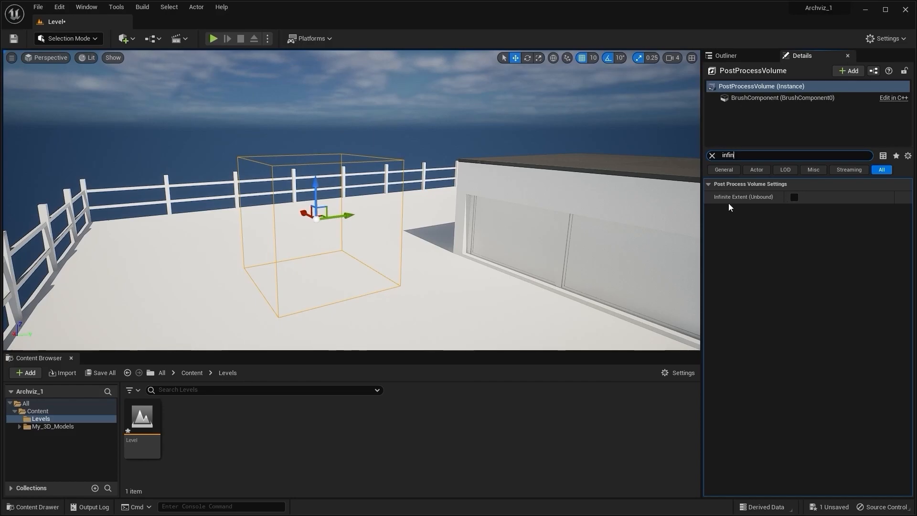
{"action": "left_click", "coordinate": [796, 197]}
{"action": "left_click", "coordinate": [712, 155]}
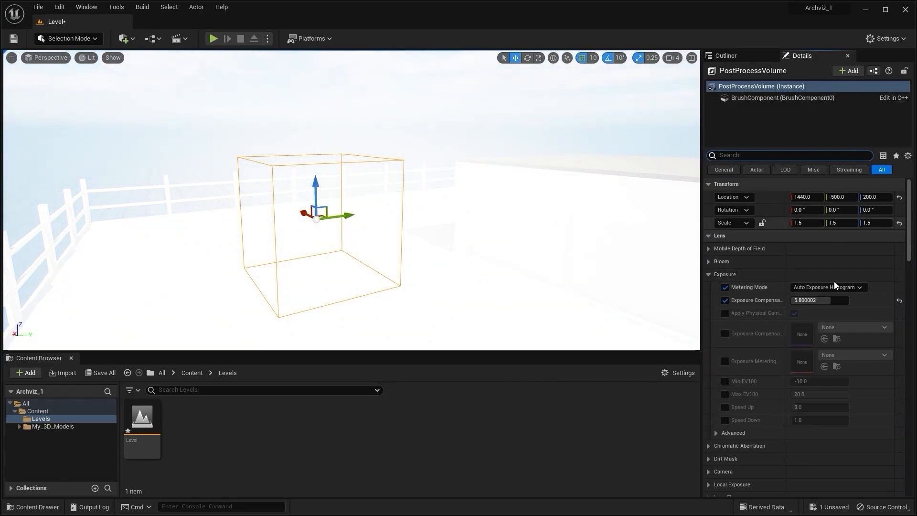
Test the level-wide Exposure Compensation at about -0.44 and raise it to about 6.28.
{"action": "scroll", "coordinate": [812, 406], "scroll_direction": "down", "scroll_amount": 3}
{"action": "scroll", "coordinate": [806, 415], "scroll_direction": "up", "scroll_amount": 3}
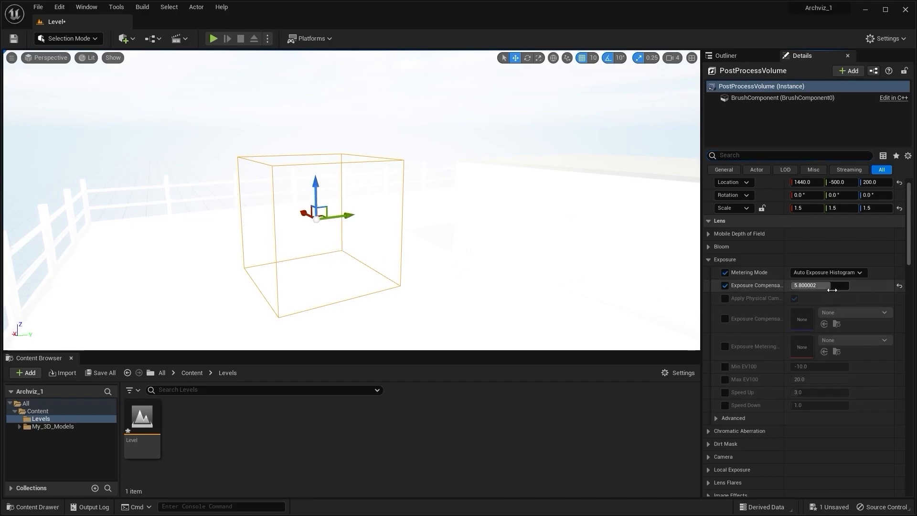
{"action": "left_click_drag", "start_coordinate": [815, 288], "coordinate": [792, 289]}
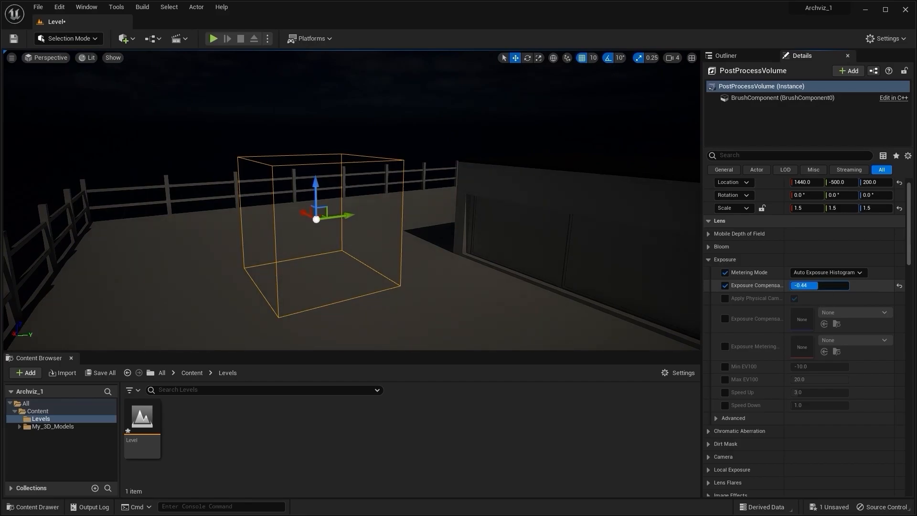
{"action": "left_click_drag", "start_coordinate": [819, 285], "coordinate": [833, 285]}
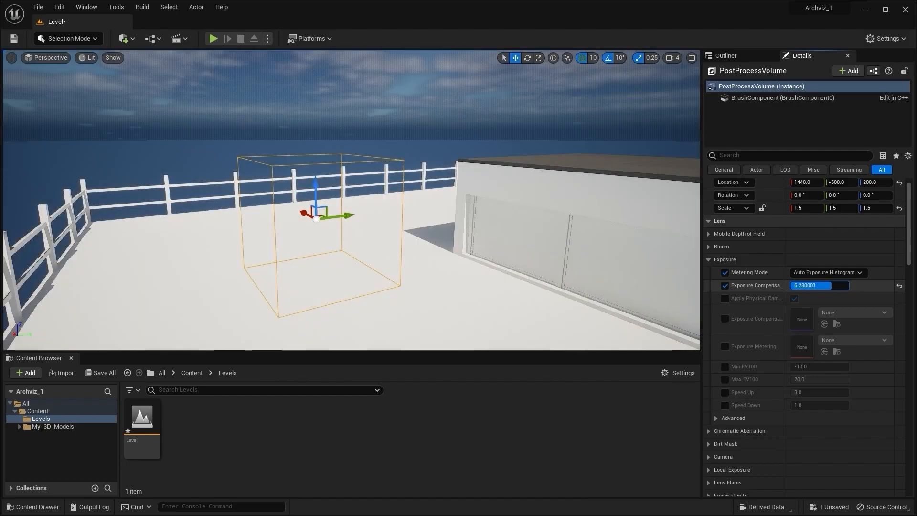
Scale the post process volume down uniformly to 0.75.
{"action": "left_click", "coordinate": [419, 131]}
{"action": "key", "text": "s"}
{"action": "right_click_drag", "start_coordinate": [419, 131], "coordinate": [433, 162]}
{"action": "key", "text": "w"}
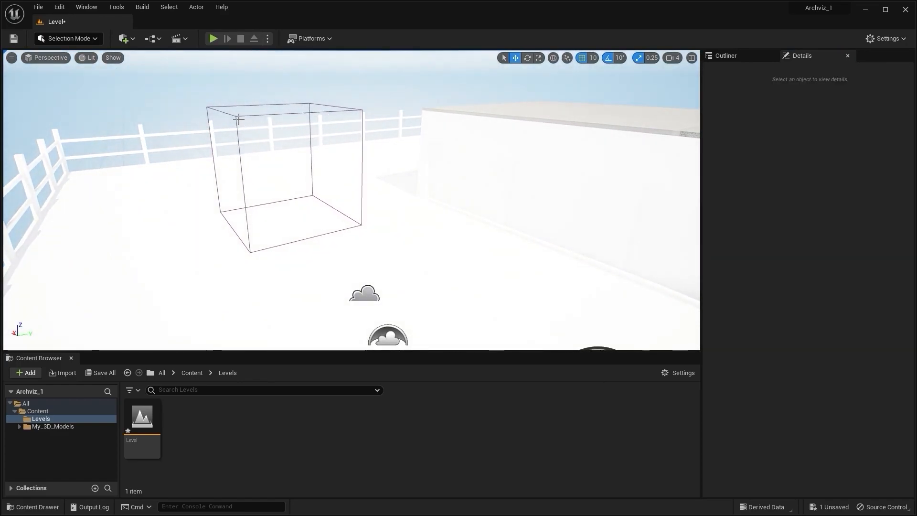
{"action": "left_click", "coordinate": [237, 118]}
{"action": "key", "text": "r"}
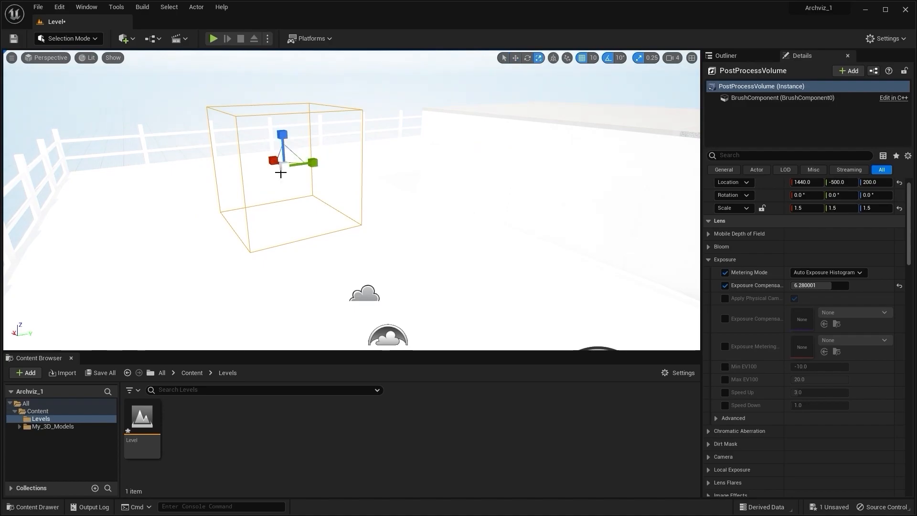
{"action": "left_click_drag", "start_coordinate": [284, 166], "coordinate": [269, 173]}
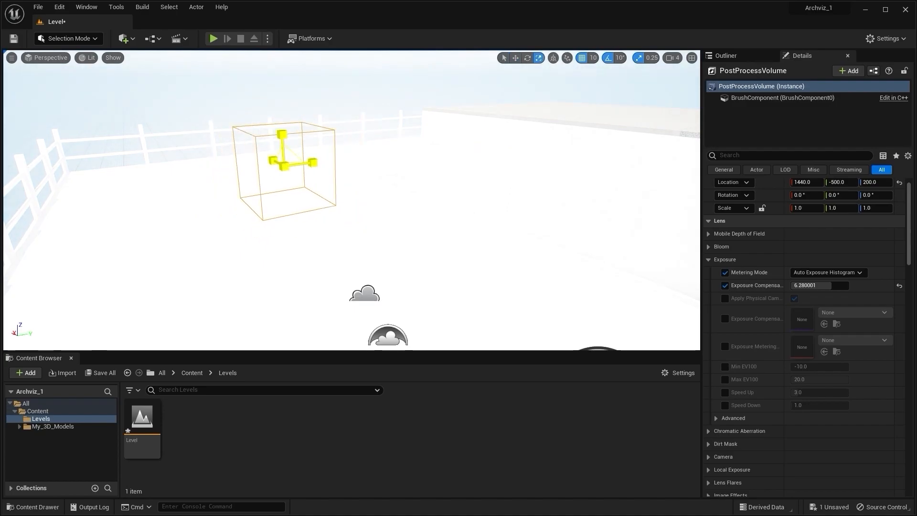
{"action": "right_click_drag", "start_coordinate": [284, 166], "coordinate": [293, 170]}
{"action": "left_click_drag", "start_coordinate": [315, 154], "coordinate": [307, 159]}
Move the post process volume across the terrace to X 1280 and Y -570.
{"action": "key", "text": "w"}
{"action": "right_click_drag", "start_coordinate": [290, 190], "coordinate": [307, 197]}
{"action": "left_click_drag", "start_coordinate": [298, 166], "coordinate": [351, 163]}
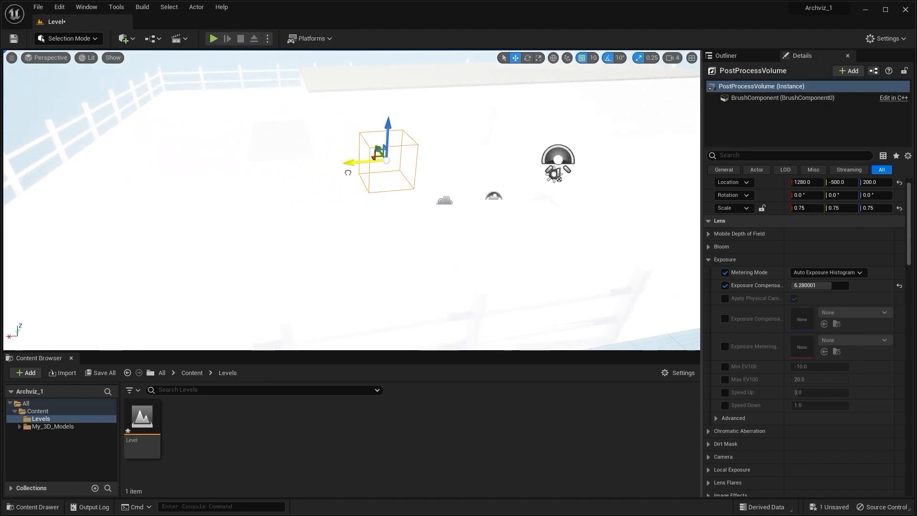
{"action": "right_click_drag", "start_coordinate": [353, 184], "coordinate": [370, 191]}
{"action": "right_click_drag", "start_coordinate": [244, 177], "coordinate": [352, 191]}
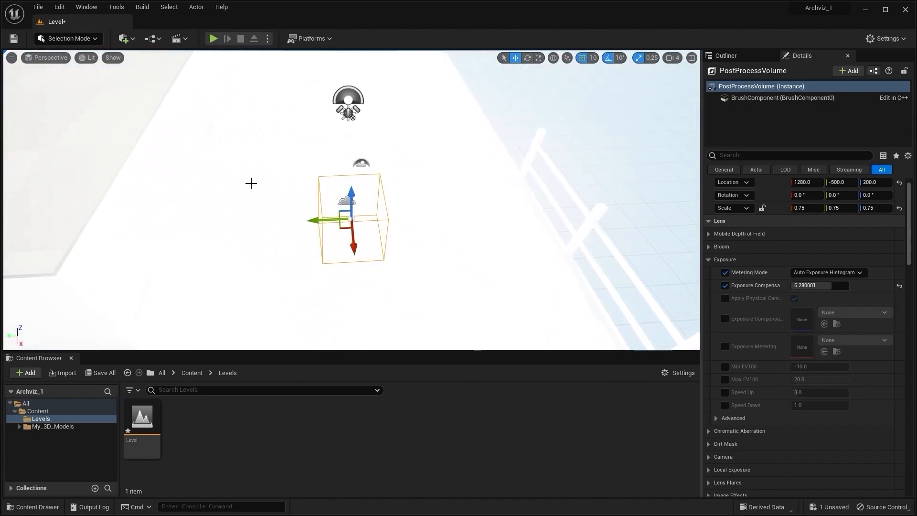
{"action": "left_click_drag", "start_coordinate": [315, 220], "coordinate": [347, 219]}
Go inside the building and set the post process volume's exposure Metering Mode to Manual.
{"action": "left_click", "coordinate": [622, 156]}
{"action": "right_click_drag", "start_coordinate": [622, 155], "coordinate": [384, 164]}
{"action": "key", "text": "w"}
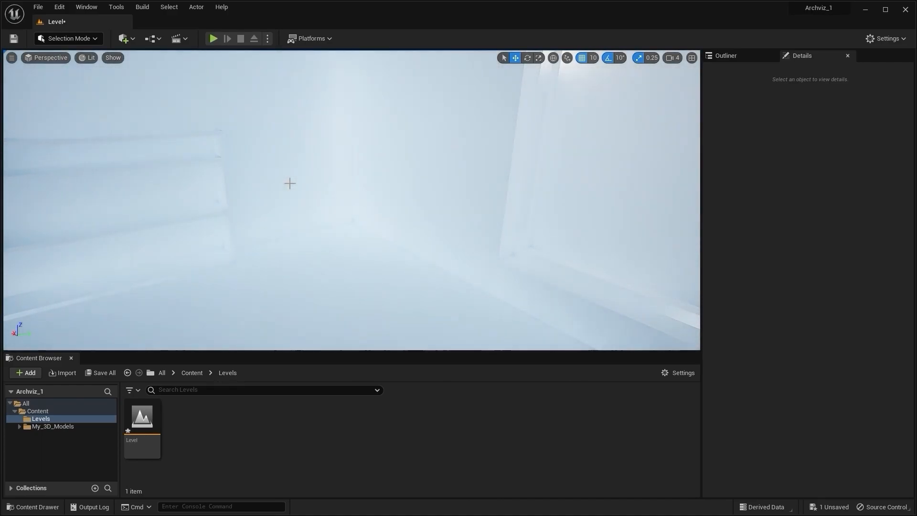
{"action": "left_click", "coordinate": [739, 56]}
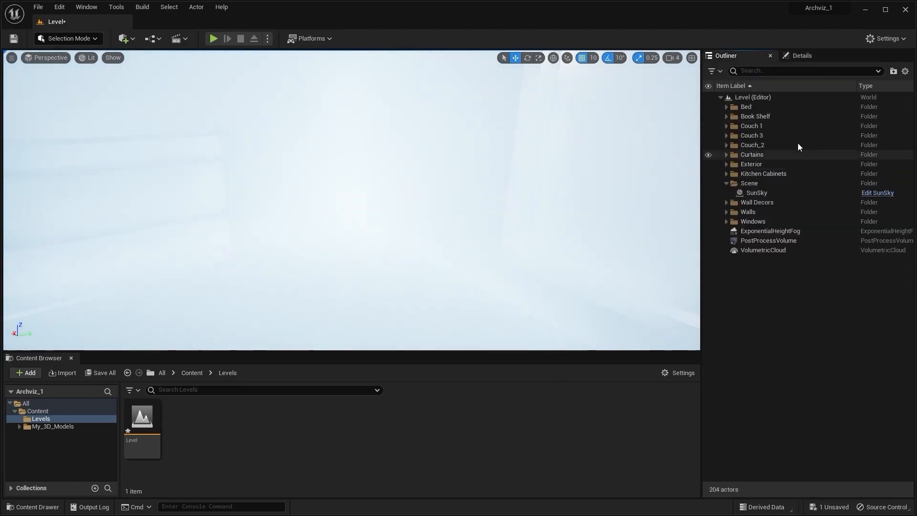
{"action": "left_click", "coordinate": [784, 241]}
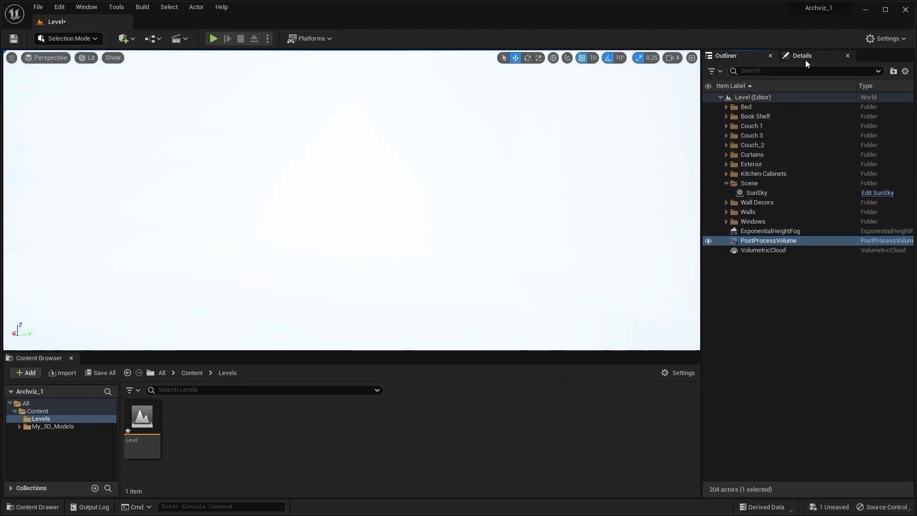
{"action": "left_click", "coordinate": [804, 58]}
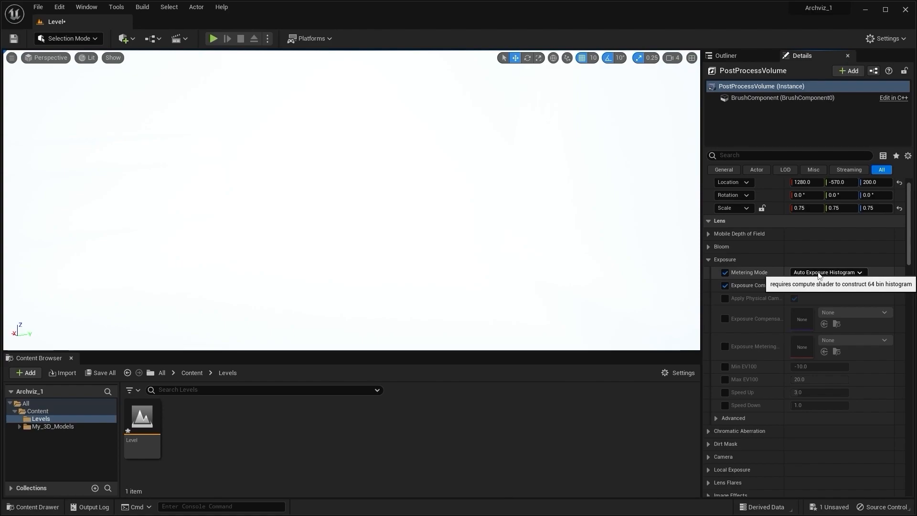
{"action": "left_click", "coordinate": [819, 273]}
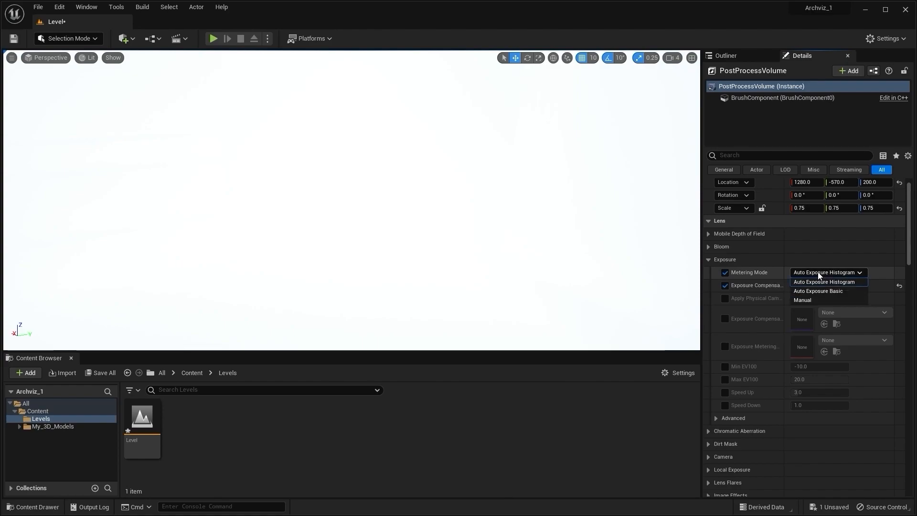
{"action": "left_click", "coordinate": [821, 300]}
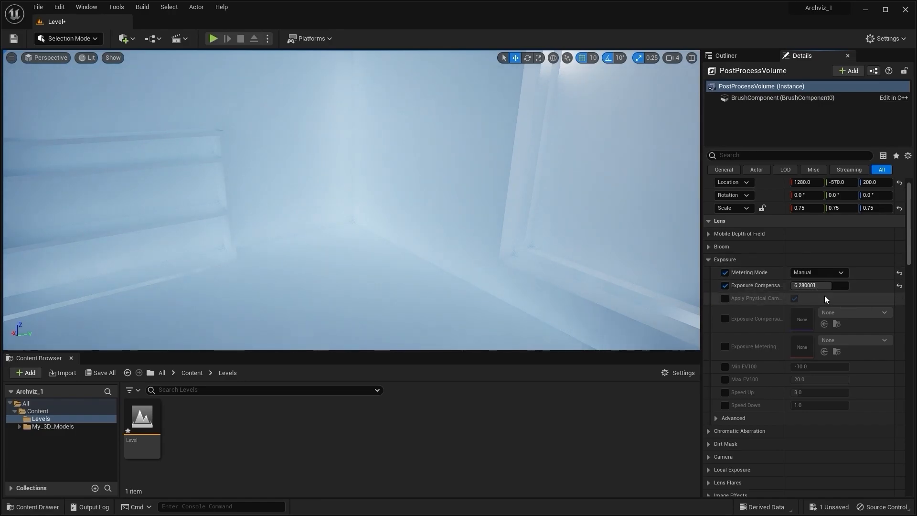
Return to the terrace and lower the post process volume's Exposure Compensation to about -4.52.
{"action": "mouse_move", "coordinate": [827, 285]}
{"action": "left_mouse_down"}
{"action": "mouse_move", "coordinate": [802, 285]}
{"action": "mouse_move", "coordinate": [823, 285]}
{"action": "left_mouse_up"}
{"action": "key", "text": "f"}
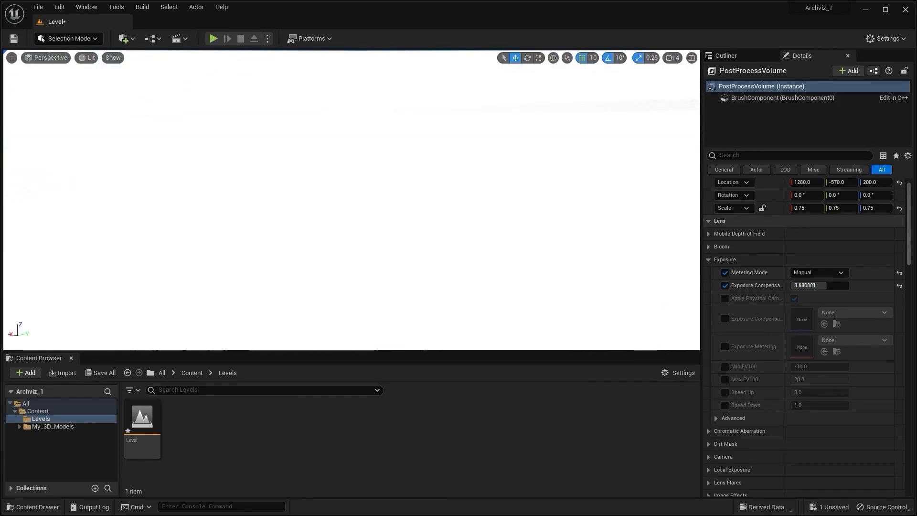
{"action": "right_click_drag", "start_coordinate": [351, 201], "coordinate": [326, 301]}
{"action": "left_click", "coordinate": [814, 285]}
{"action": "left_click_drag", "start_coordinate": [826, 285], "coordinate": [810, 285]}
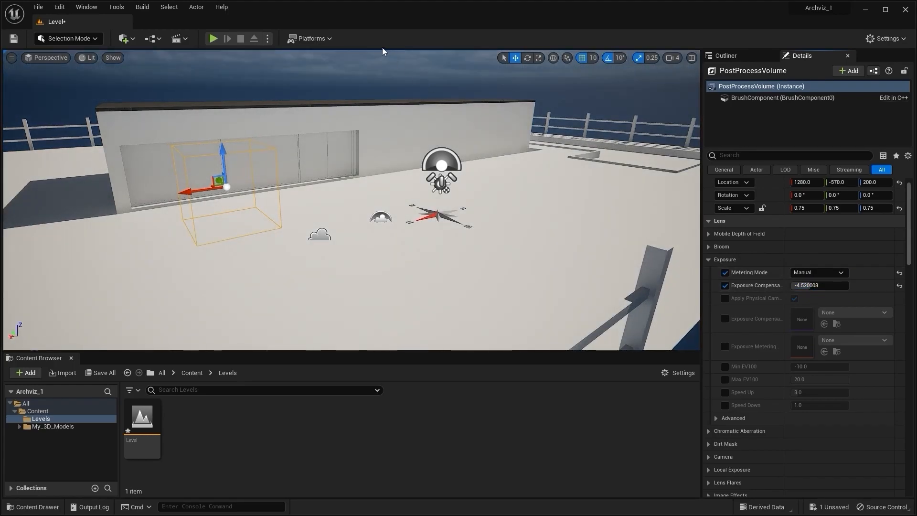
Try an Exposure Compensation of about 1.96 inside the building and undo that change.
{"action": "left_click", "coordinate": [391, 69]}
{"action": "right_click_drag", "start_coordinate": [451, 106], "coordinate": [358, 124]}
{"action": "key", "text": "w"}
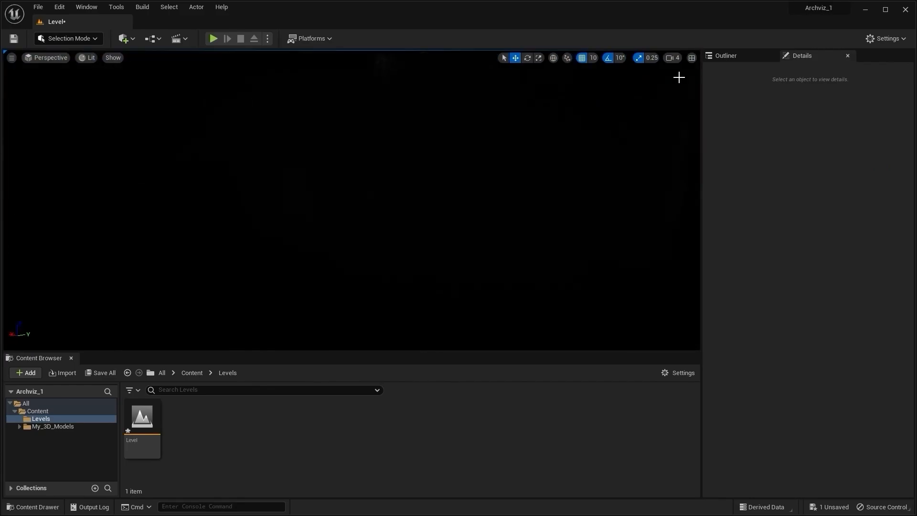
{"action": "left_click", "coordinate": [727, 56]}
{"action": "left_click", "coordinate": [787, 240]}
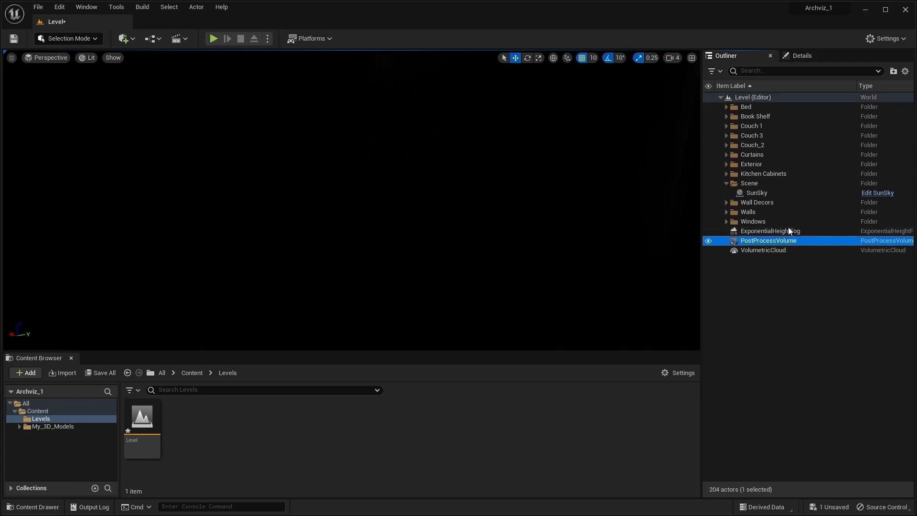
{"action": "left_click", "coordinate": [802, 55]}
{"action": "left_click_drag", "start_coordinate": [807, 285], "coordinate": [850, 285]}
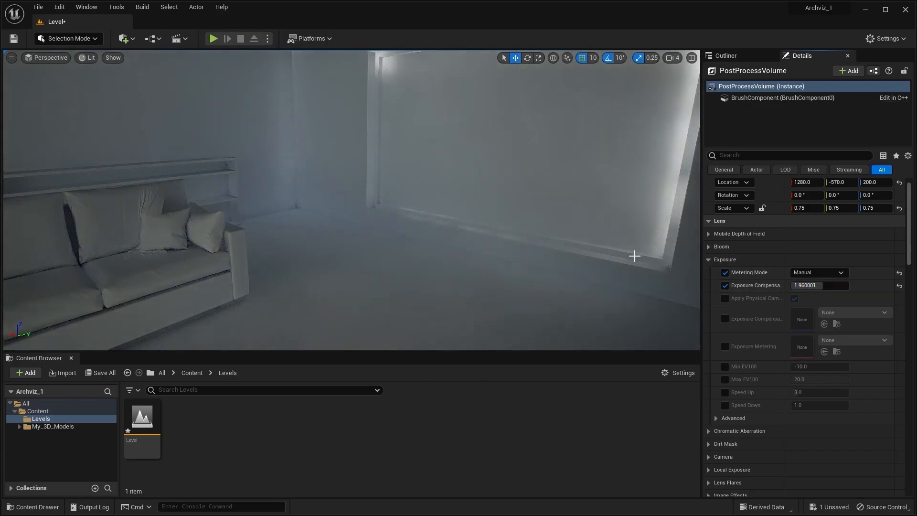
{"action": "key", "text": "ctrl+z"}
Hide the building's roof mesh, Walls_Vert_098, to let light into the living room.
{"action": "right_click_drag", "start_coordinate": [487, 287], "coordinate": [487, 287]}
{"action": "right_click_drag", "start_coordinate": [434, 250], "coordinate": [449, 260]}
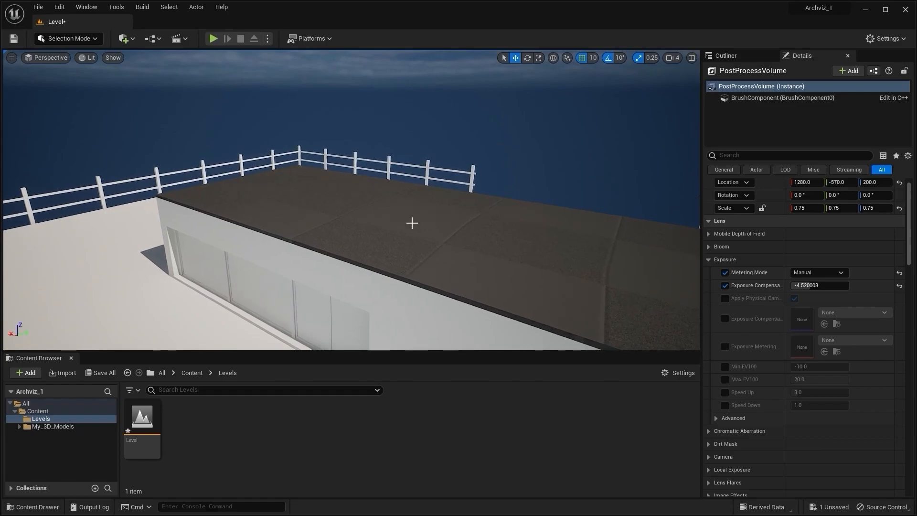
{"action": "left_click", "coordinate": [414, 233]}
{"action": "key", "text": "Delete"}
{"action": "right_click_drag", "start_coordinate": [415, 237], "coordinate": [415, 236]}
Select the PostProcessVolume and lower its Exposure Compensation to about -6.44.
{"action": "left_click", "coordinate": [726, 56]}
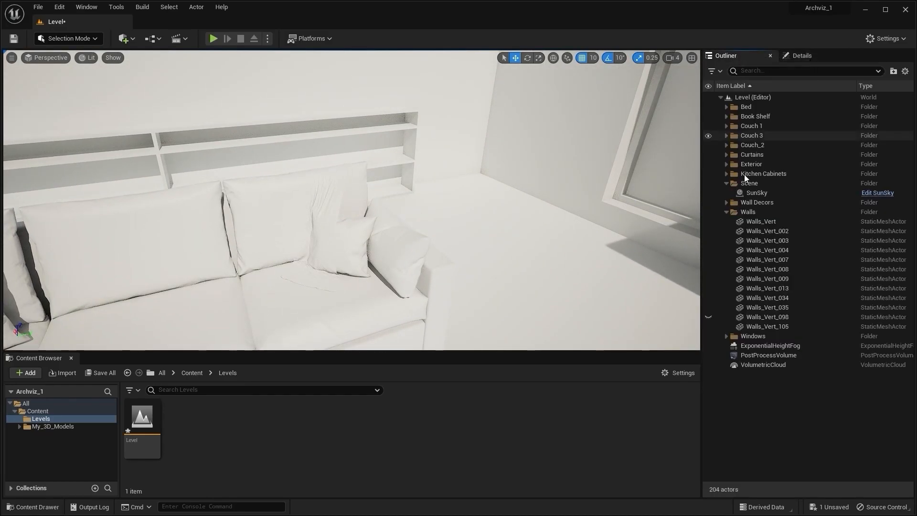
{"action": "left_click", "coordinate": [770, 352]}
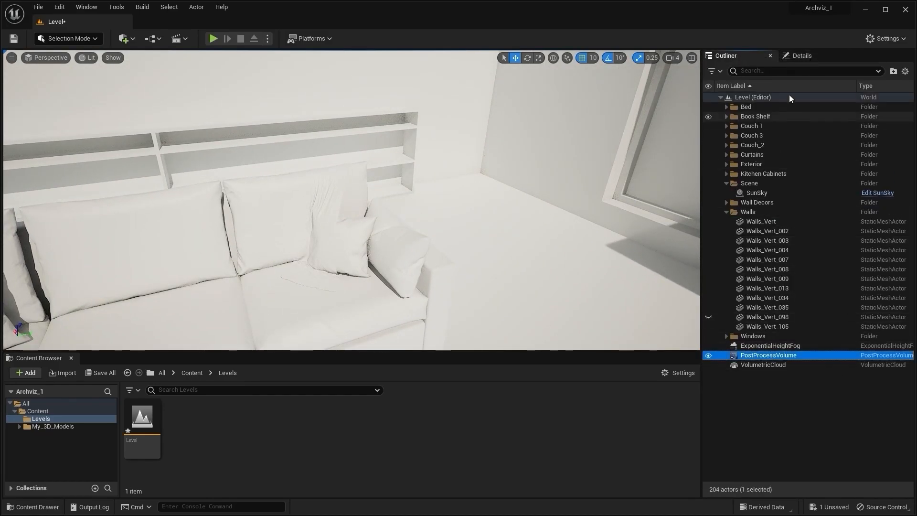
{"action": "left_click", "coordinate": [797, 57]}
{"action": "left_click_drag", "start_coordinate": [811, 287], "coordinate": [793, 287]}
Select the SunSky actor and set its latitude to about -39.95 and longitude to about -35.56.
{"action": "key", "text": "s"}
{"action": "right_click_drag", "start_coordinate": [429, 200], "coordinate": [457, 205]}
{"action": "left_click", "coordinate": [364, 178]}
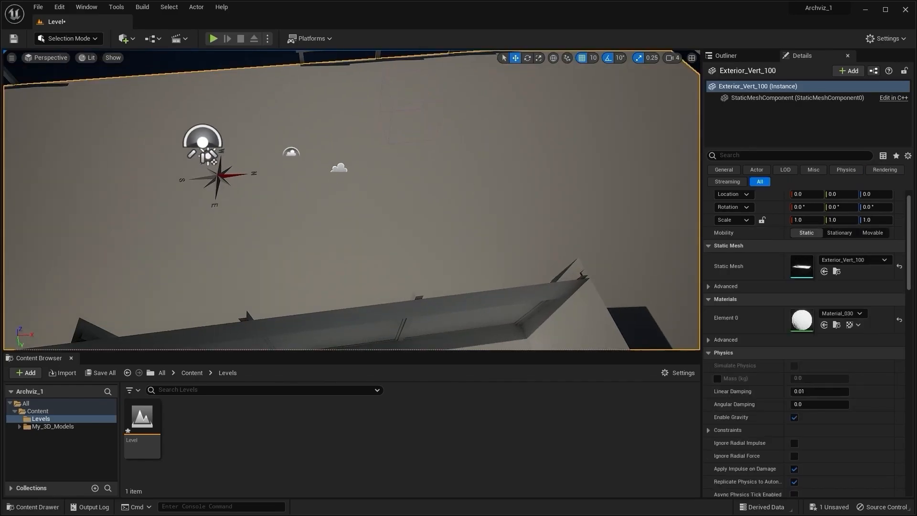
{"action": "right_click", "coordinate": [364, 178]}
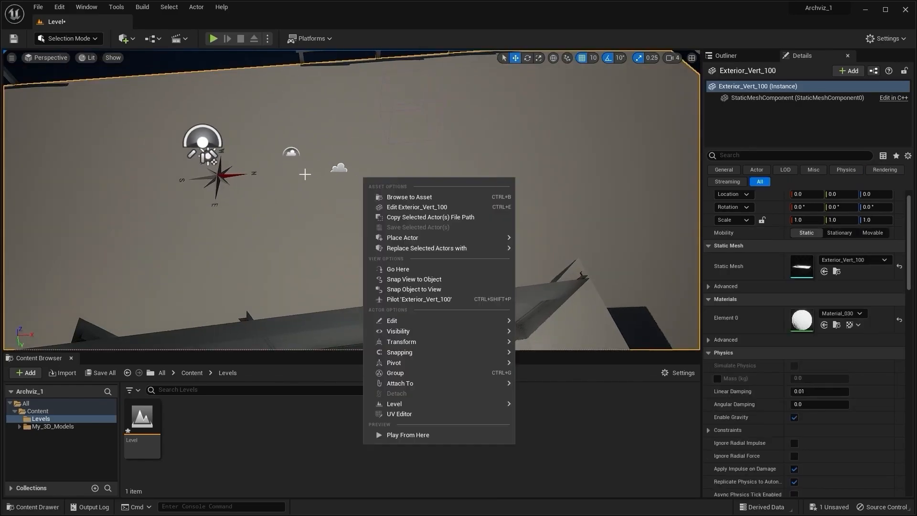
{"action": "left_click", "coordinate": [220, 177]}
{"action": "right_click_drag", "start_coordinate": [292, 185], "coordinate": [420, 191]}
{"action": "right_click_drag", "start_coordinate": [544, 162], "coordinate": [594, 145]}
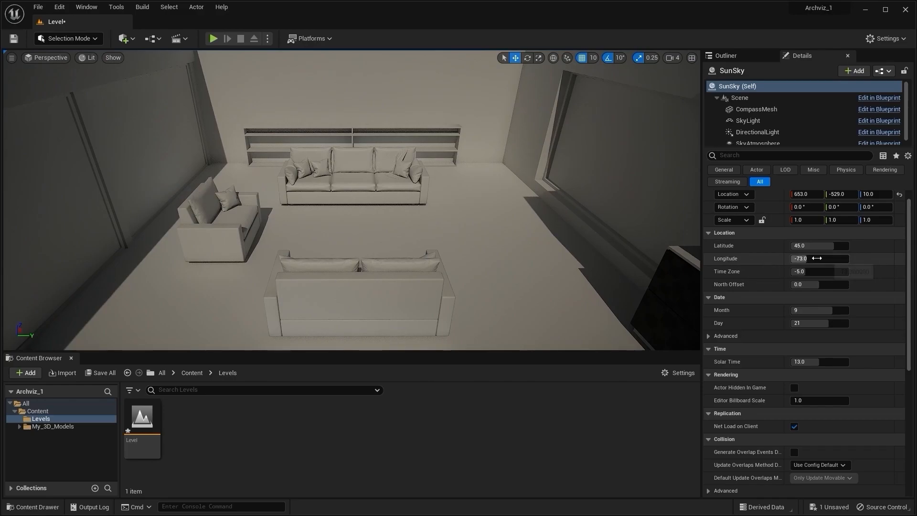
{"action": "mouse_move", "coordinate": [817, 258]}
{"action": "left_mouse_down"}
{"action": "mouse_move", "coordinate": [783, 258]}
{"action": "mouse_move", "coordinate": [804, 246]}
{"action": "mouse_move", "coordinate": [764, 246]}
{"action": "mouse_move", "coordinate": [849, 259]}
{"action": "mouse_move", "coordinate": [814, 258]}
{"action": "left_mouse_up"}
Select the post process volume on the terrace and raise its Exposure Compensation to about -4.28.
{"action": "right_click_drag", "start_coordinate": [592, 205], "coordinate": [372, 182]}
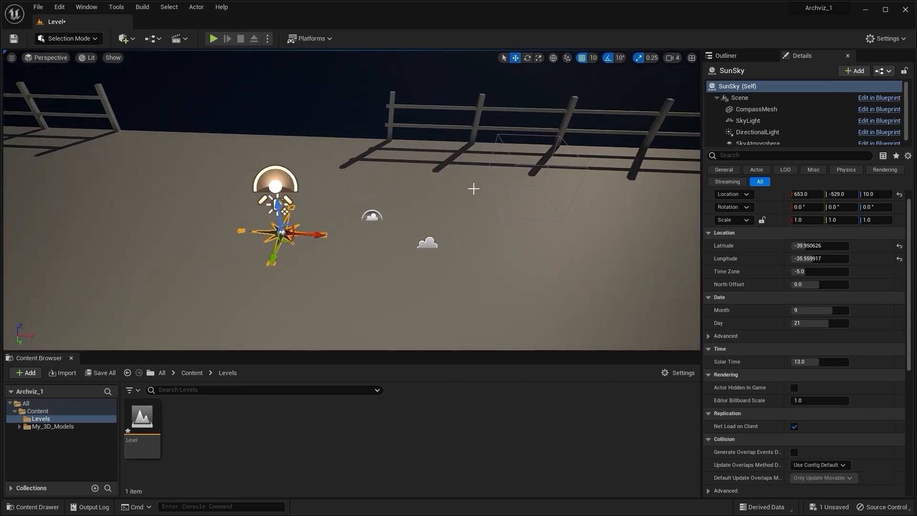
{"action": "left_click", "coordinate": [506, 136]}
{"action": "right_click_drag", "start_coordinate": [506, 136], "coordinate": [692, 112]}
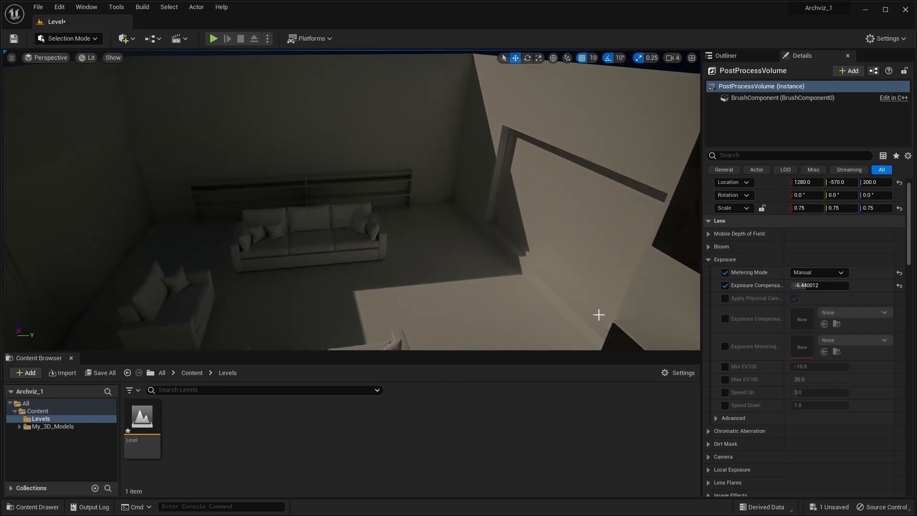
{"action": "left_click_drag", "start_coordinate": [820, 286], "coordinate": [870, 286]}
Move in close to the three-seat couch and lower the viewport camera speed to 2.
{"action": "right_click_drag", "start_coordinate": [440, 260], "coordinate": [9, 188]}
{"action": "right_click_drag", "start_coordinate": [437, 188], "coordinate": [329, 191]}
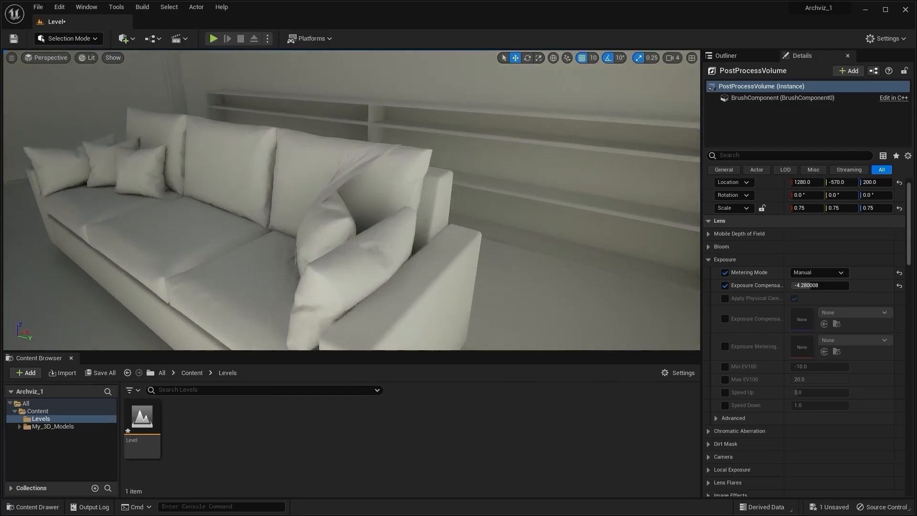
{"action": "left_click", "coordinate": [677, 59]}
{"action": "left_click_drag", "start_coordinate": [700, 80], "coordinate": [689, 80]}
Fly back and forth beside the couch to check the viewport's camera movement speed.
{"action": "mouse_move", "coordinate": [409, 147]}
{"action": "right_mouse_down"}
{"action": "mouse_move", "coordinate": [375, 169]}
{"action": "mouse_move", "coordinate": [372, 153]}
{"action": "mouse_move", "coordinate": [401, 166]}
{"action": "mouse_move", "coordinate": [399, 148]}
{"action": "mouse_move", "coordinate": [429, 149]}
{"action": "mouse_move", "coordinate": [358, 160]}
{"action": "mouse_move", "coordinate": [408, 147]}
{"action": "right_mouse_up"}
{"action": "key", "text": "s"}
{"action": "key", "text": "w"}
{"action": "key", "text": "s"}
{"action": "key", "text": "w"}
{"action": "key", "text": "s"}
{"action": "key", "text": "w"}
{"action": "key", "text": "s"}
{"action": "key", "text": "w"}
{"action": "key", "text": "s"}
{"action": "key", "text": "s"}
{"action": "key", "text": "w"}
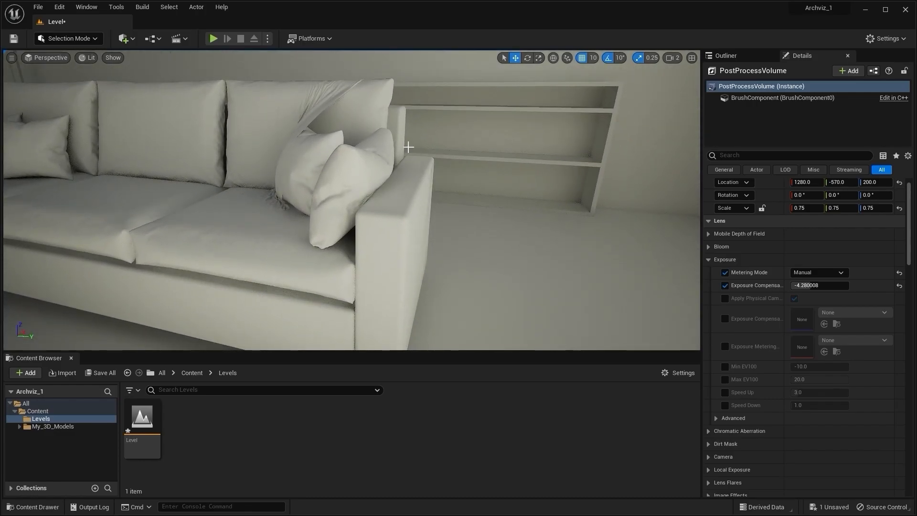
Create a folder named Materials inside the project's Content folder.
{"action": "left_click", "coordinate": [56, 409]}
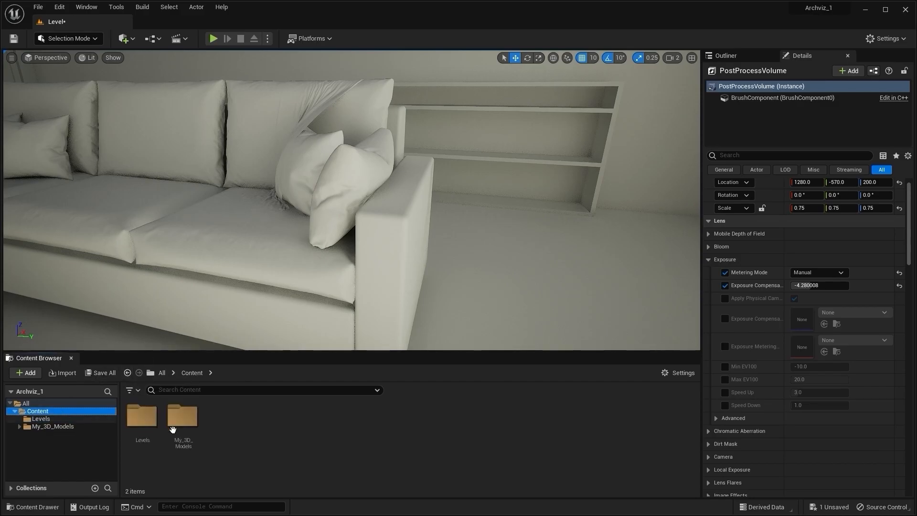
{"action": "right_click", "coordinate": [257, 437]}
{"action": "left_click", "coordinate": [309, 132]}
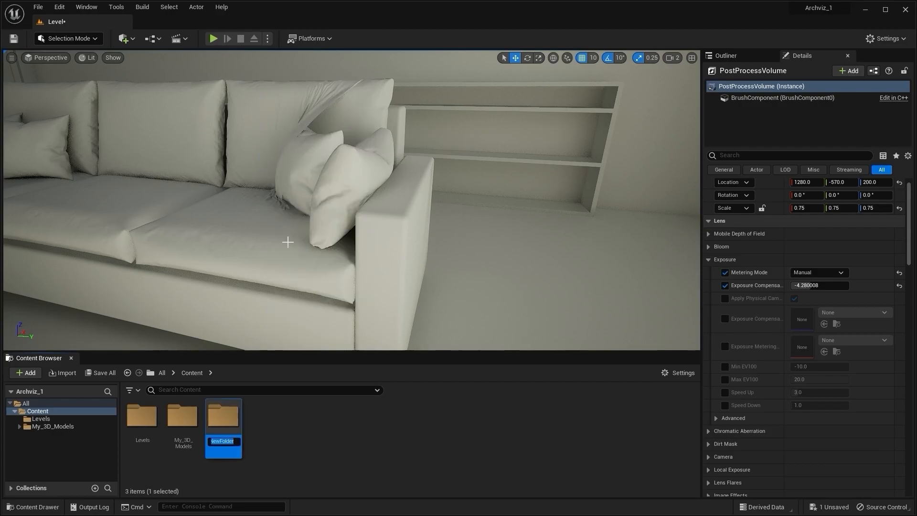
{"action": "key", "text": "BackSpace"}
{"action": "type", "text": "Materials"}
{"action": "key", "text": "Return"}
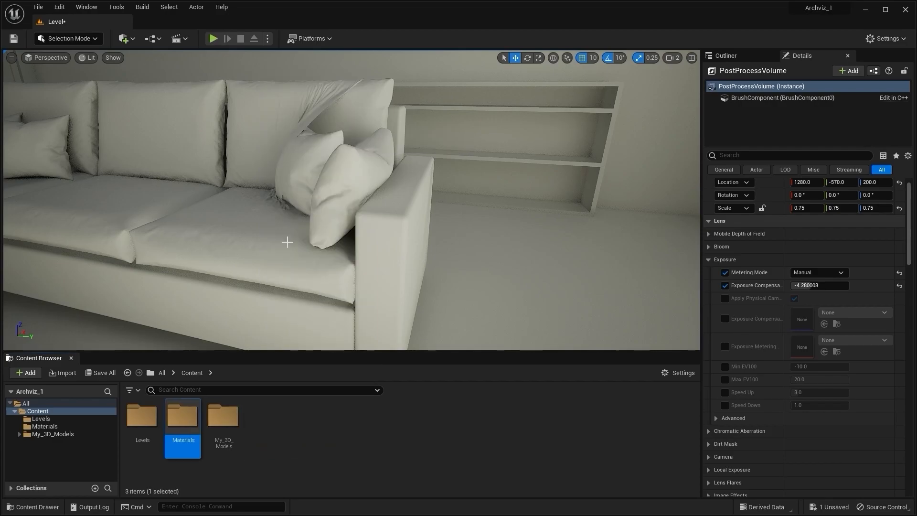
Create a material named NewMaterial in the Materials folder and open it for editing.
{"action": "double_click", "coordinate": [195, 425]}
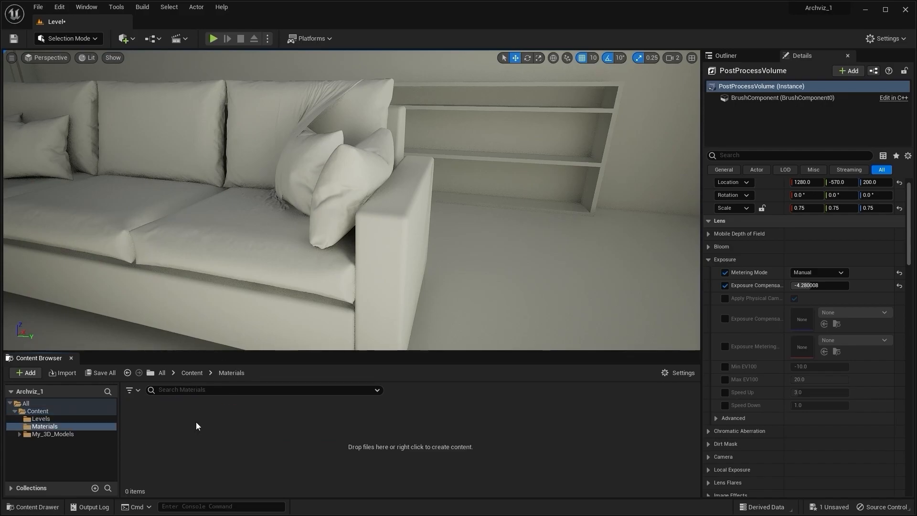
{"action": "right_click", "coordinate": [219, 435]}
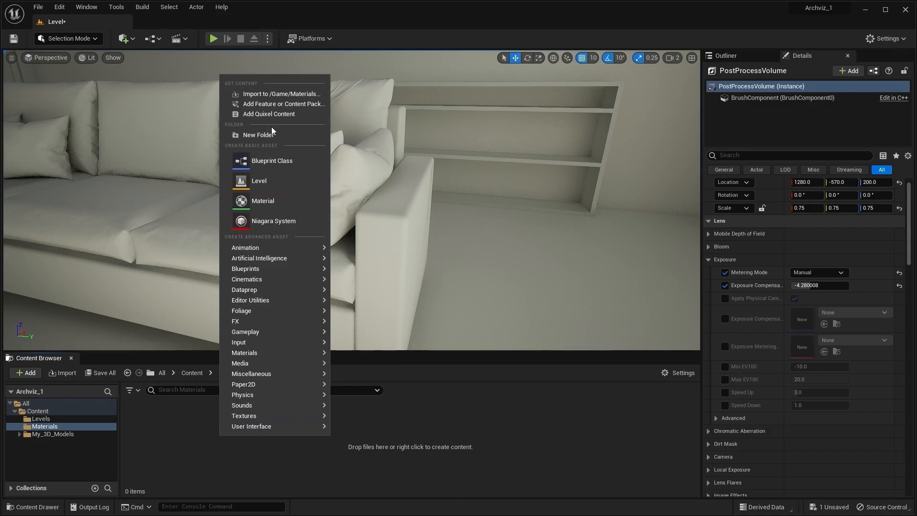
{"action": "left_click", "coordinate": [270, 199]}
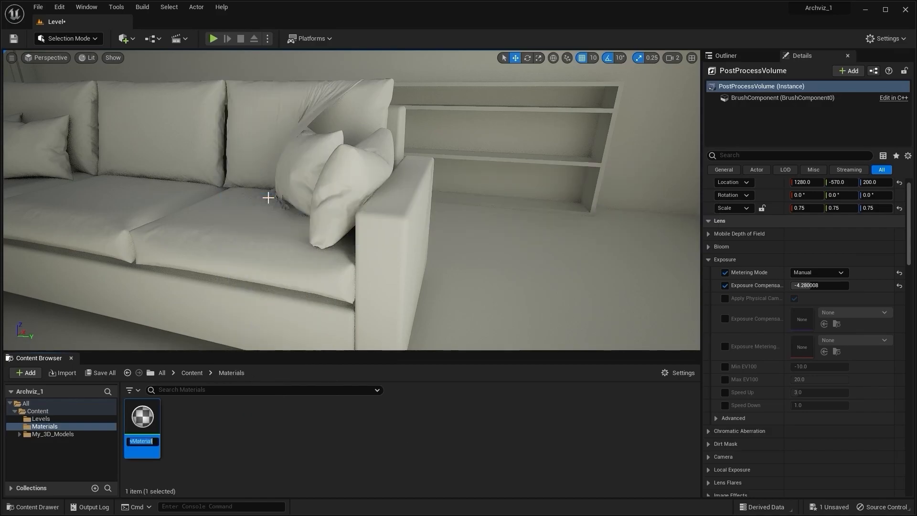
{"action": "key", "text": "Return"}
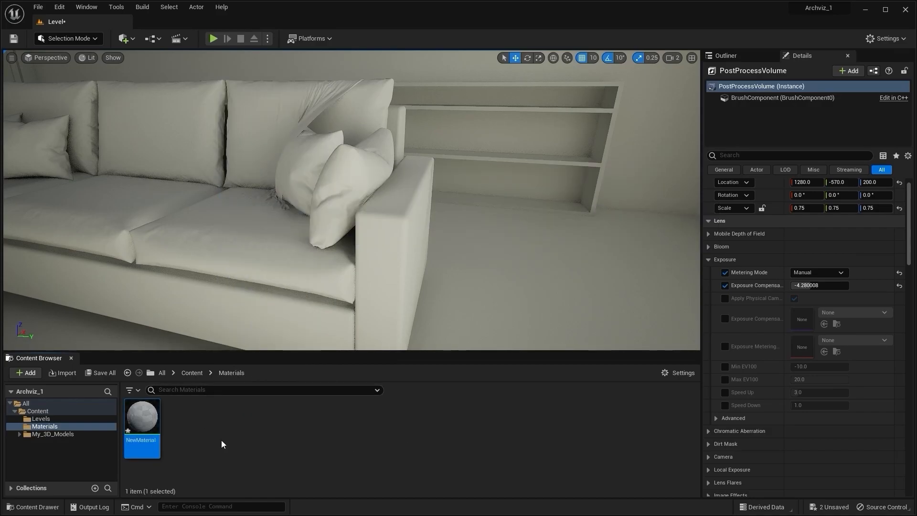
{"action": "double_click", "coordinate": [142, 416]}
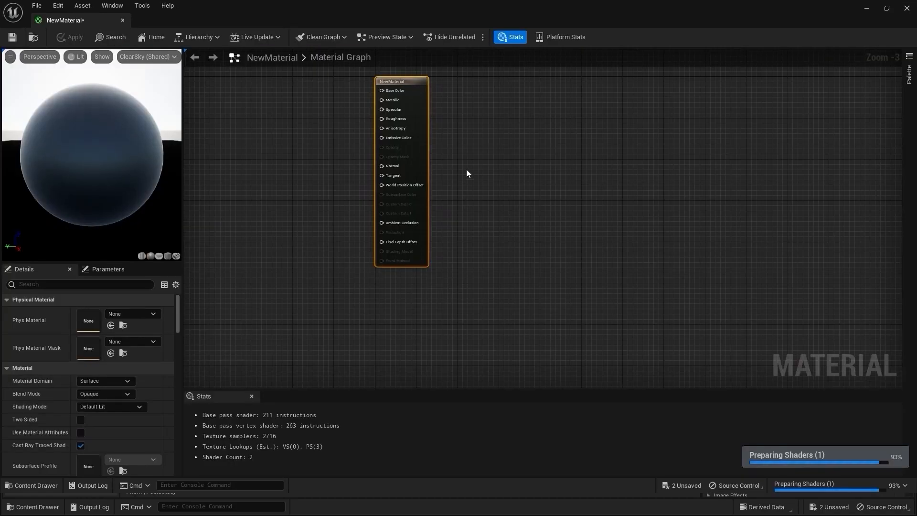
Reposition the NewMaterial output node to leave empty graph space on its input side.
{"action": "right_click_drag", "start_coordinate": [466, 172], "coordinate": [600, 198]}
{"action": "right_click_drag", "start_coordinate": [395, 191], "coordinate": [468, 208]}
{"action": "left_click", "coordinate": [468, 211]}
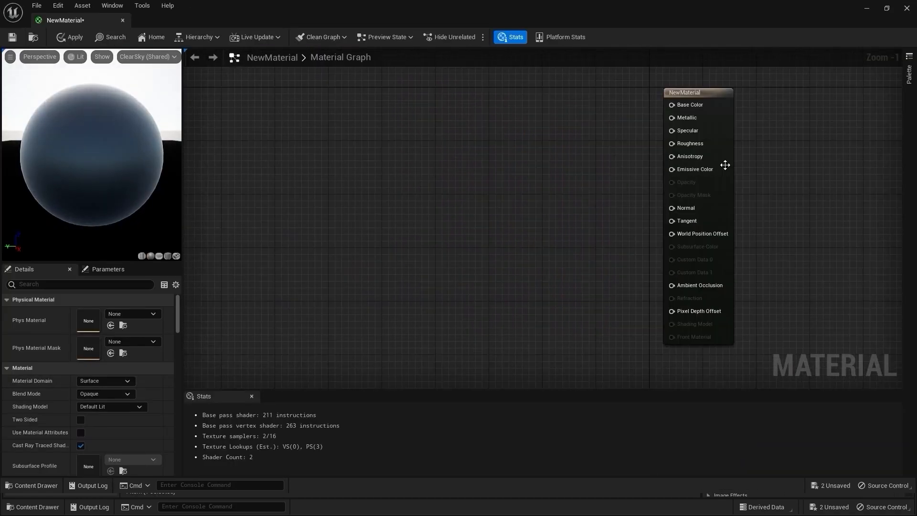
{"action": "mouse_move", "coordinate": [726, 132]}
{"action": "left_mouse_down"}
{"action": "mouse_move", "coordinate": [732, 146]}
{"action": "mouse_move", "coordinate": [713, 141]}
{"action": "left_mouse_up"}
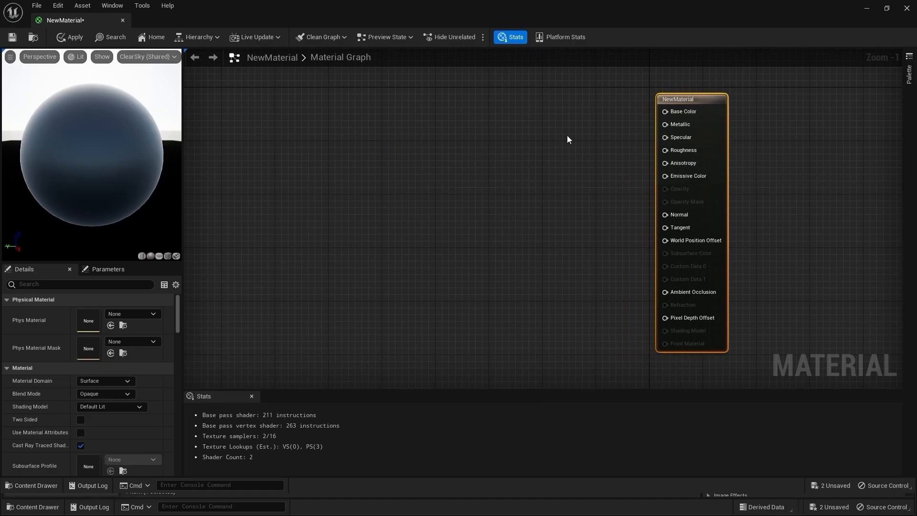
{"action": "left_click", "coordinate": [591, 160]}
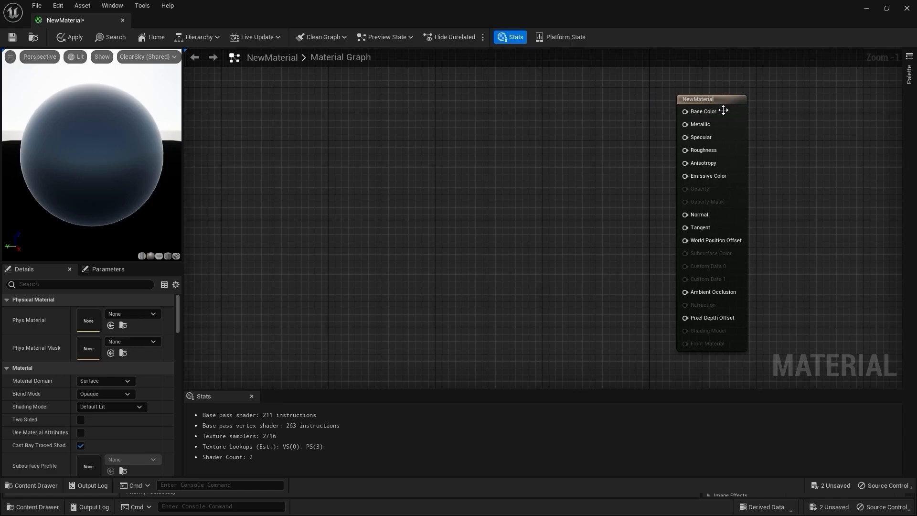
Add a Constant3Vector node to the graph and connect its main output to the material's Base Color.
{"action": "right_click", "coordinate": [375, 163]}
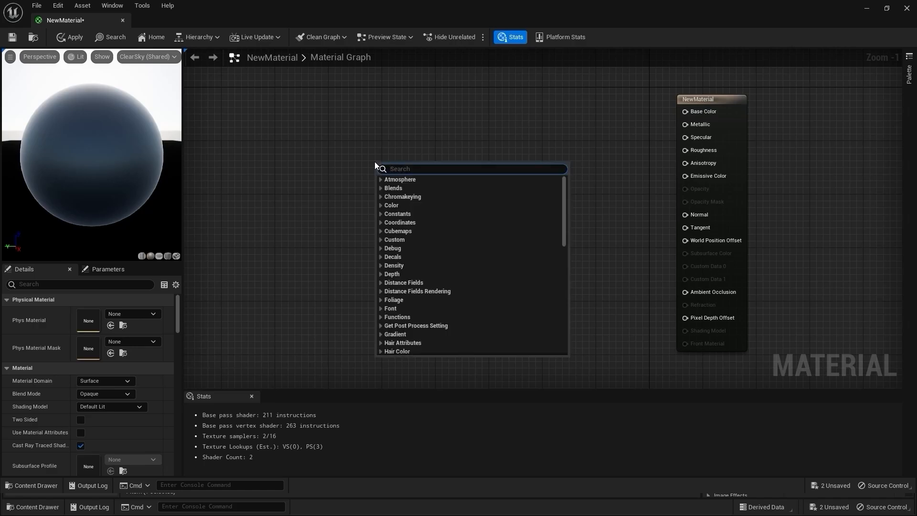
{"action": "type", "text": "consta"}
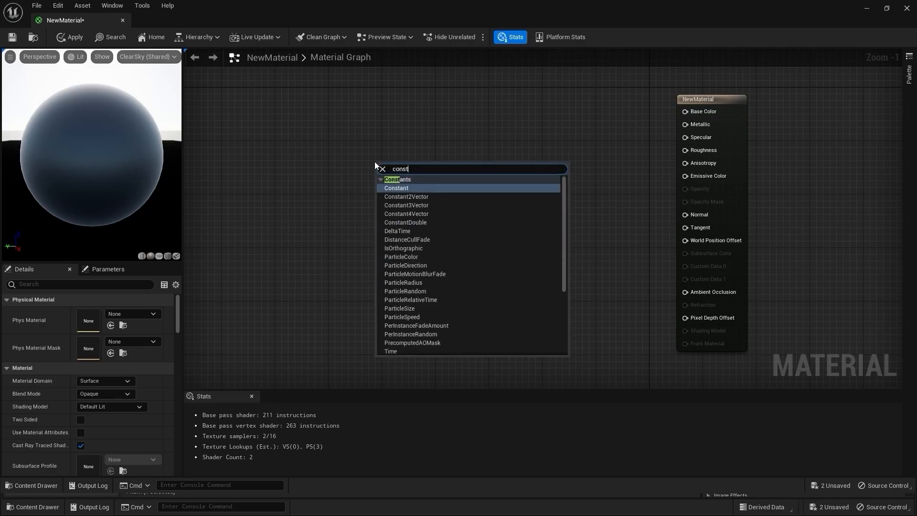
{"action": "key", "text": "Down"}
{"action": "key", "text": "Down"}
{"action": "key", "text": "Return"}
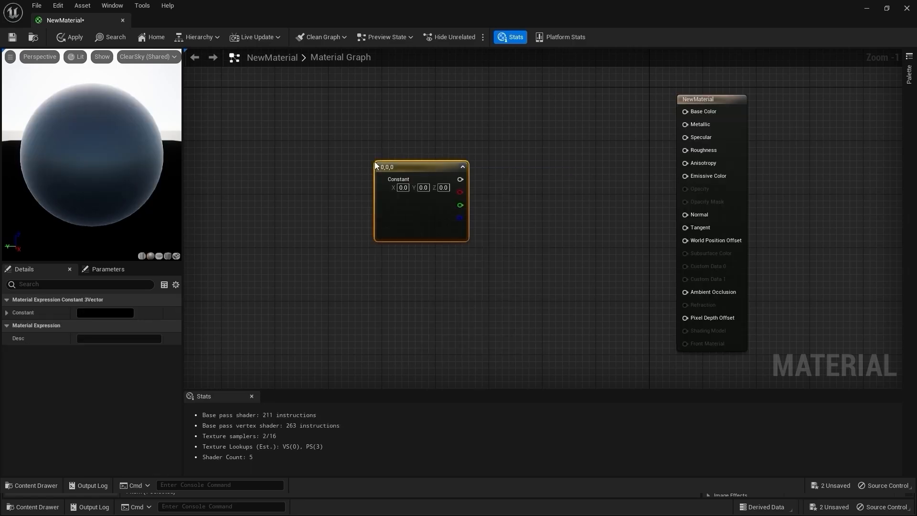
{"action": "left_click_drag", "start_coordinate": [416, 173], "coordinate": [417, 161]}
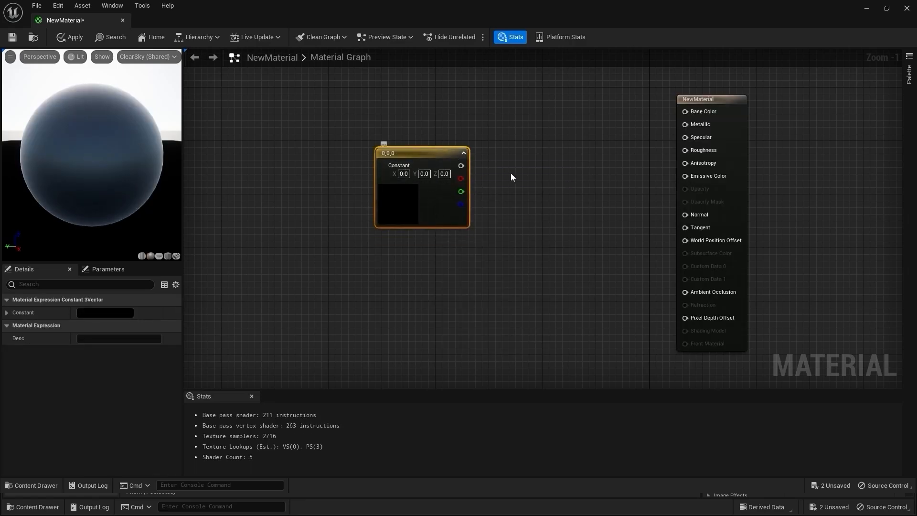
{"action": "right_click_drag", "start_coordinate": [477, 187], "coordinate": [443, 213]}
{"action": "left_click_drag", "start_coordinate": [430, 190], "coordinate": [652, 139]}
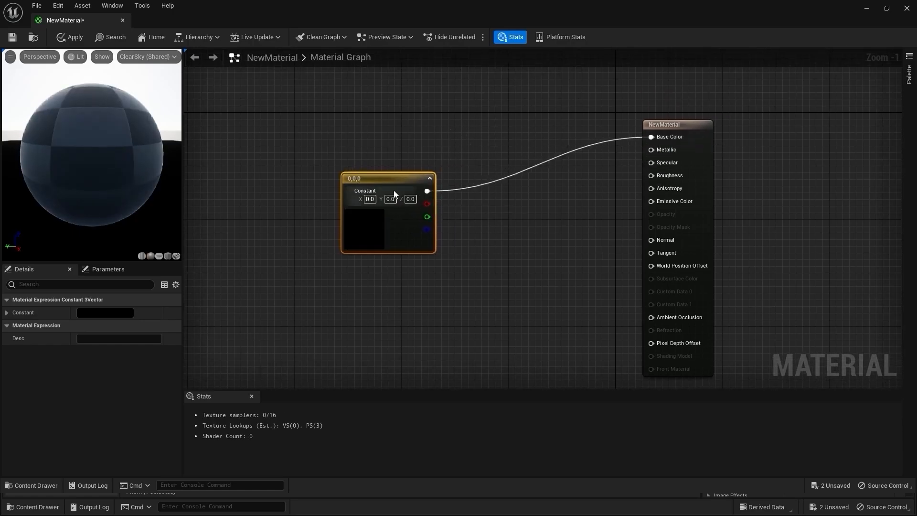
{"action": "left_click_drag", "start_coordinate": [394, 180], "coordinate": [429, 154]}
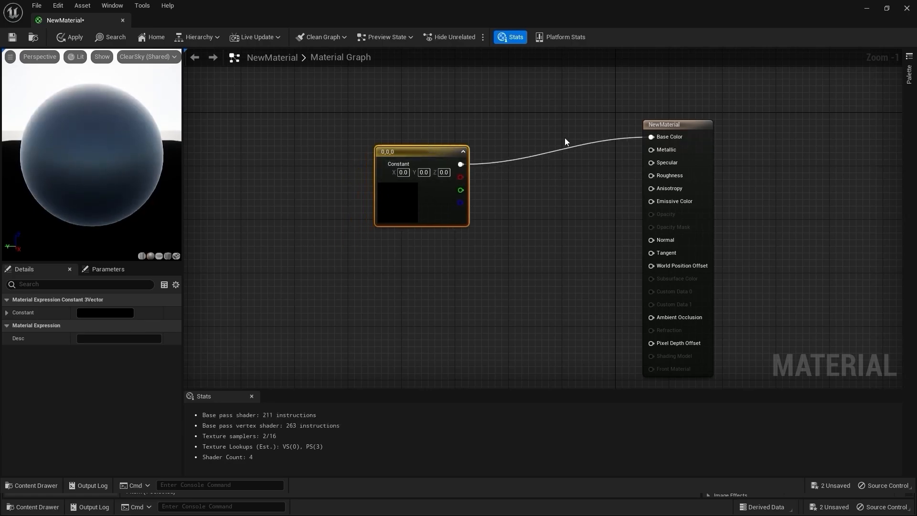
Set the Constant3Vector's colour to a light blue with R 0.061198, G 0.388202 and B 0.734375.
{"action": "double_click", "coordinate": [406, 201]}
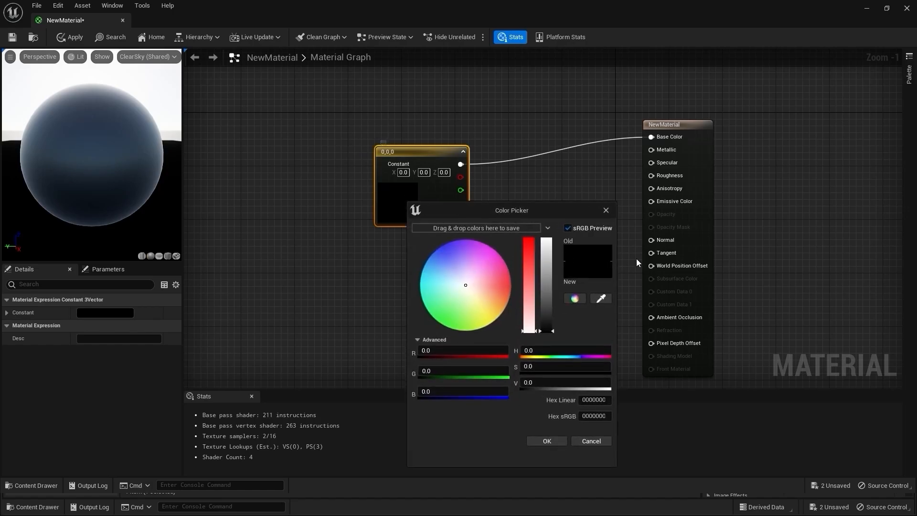
{"action": "left_click", "coordinate": [612, 214]}
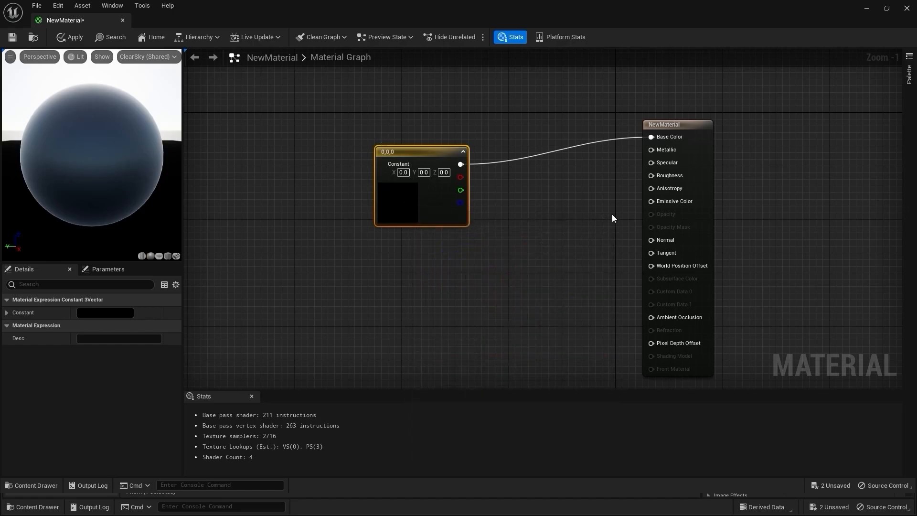
{"action": "left_click", "coordinate": [122, 311]}
{"action": "left_click_drag", "start_coordinate": [267, 256], "coordinate": [634, 135]}
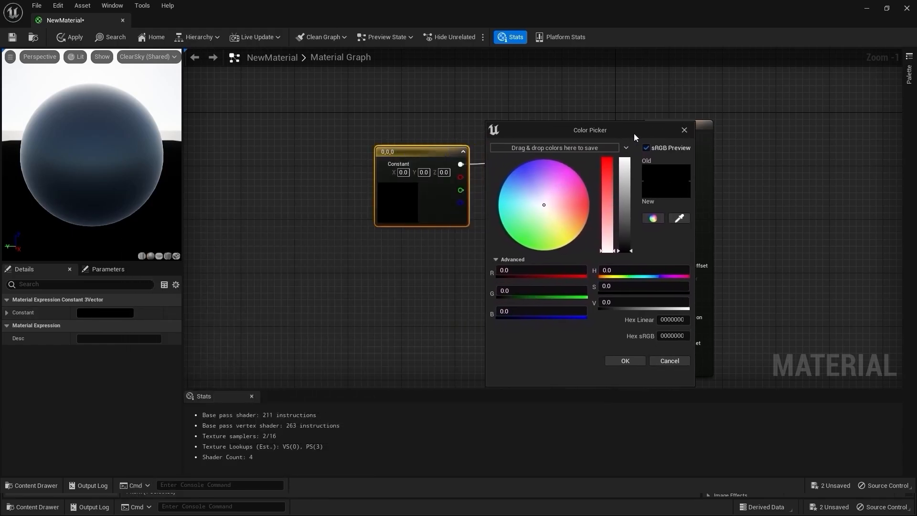
{"action": "left_click_drag", "start_coordinate": [542, 228], "coordinate": [524, 192]}
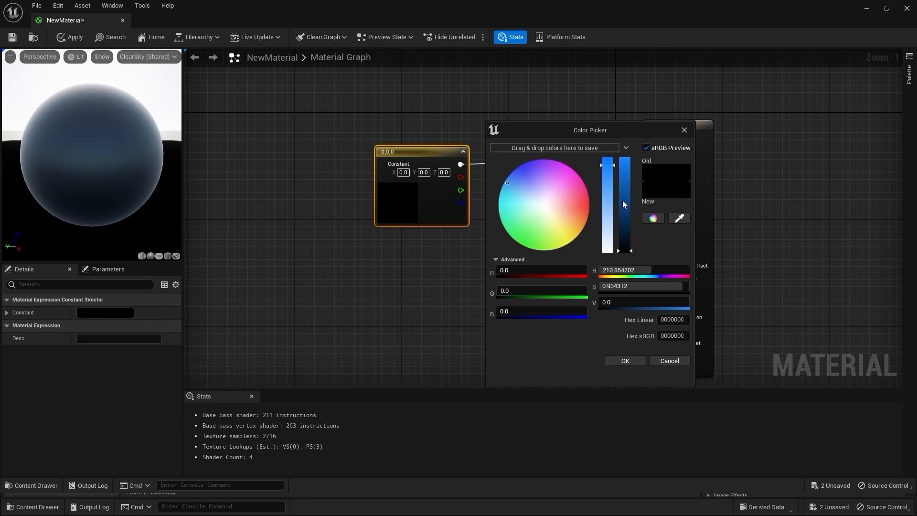
{"action": "left_click", "coordinate": [611, 194]}
{"action": "left_click_drag", "start_coordinate": [624, 199], "coordinate": [606, 166]}
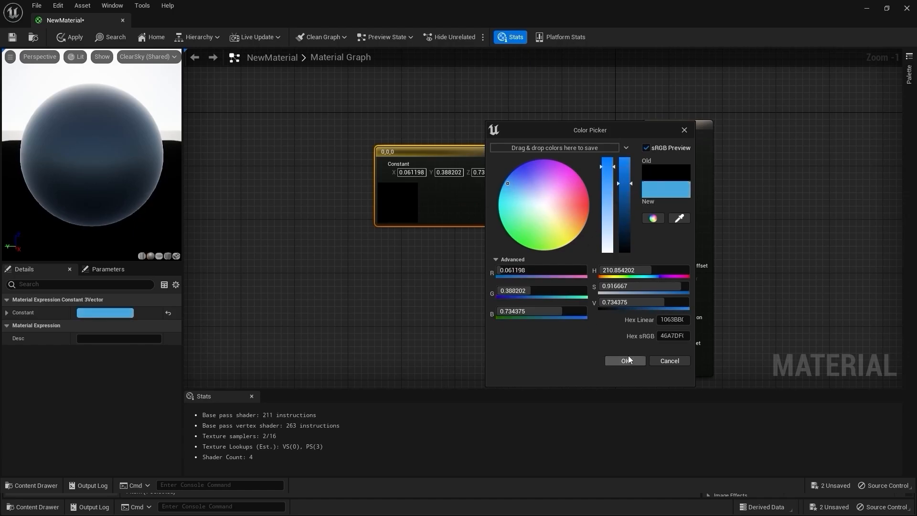
{"action": "left_click", "coordinate": [626, 357]}
Move the blue colour node higher in the graph to free space beneath it.
{"action": "right_click_drag", "start_coordinate": [434, 269], "coordinate": [401, 277]}
{"action": "left_click_drag", "start_coordinate": [434, 202], "coordinate": [461, 139]}
{"action": "left_click", "coordinate": [463, 202]}
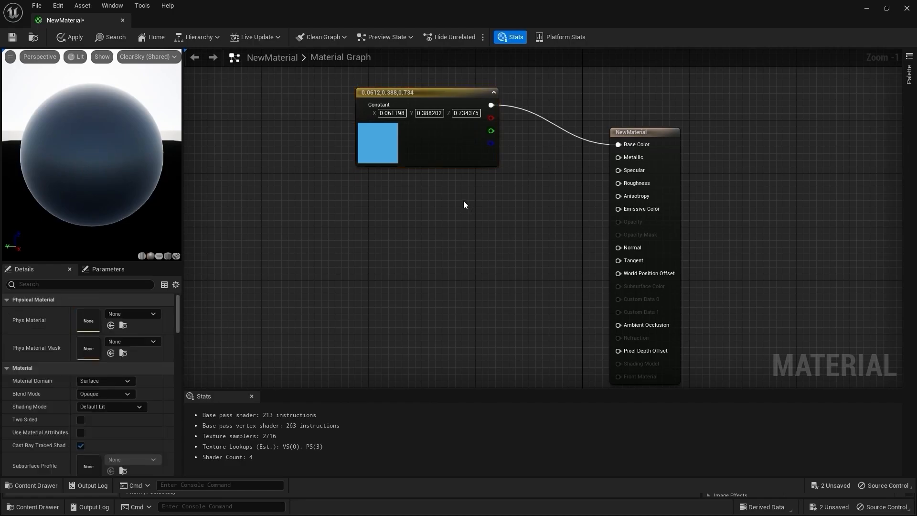
{"action": "right_click_drag", "start_coordinate": [468, 202], "coordinate": [492, 185]}
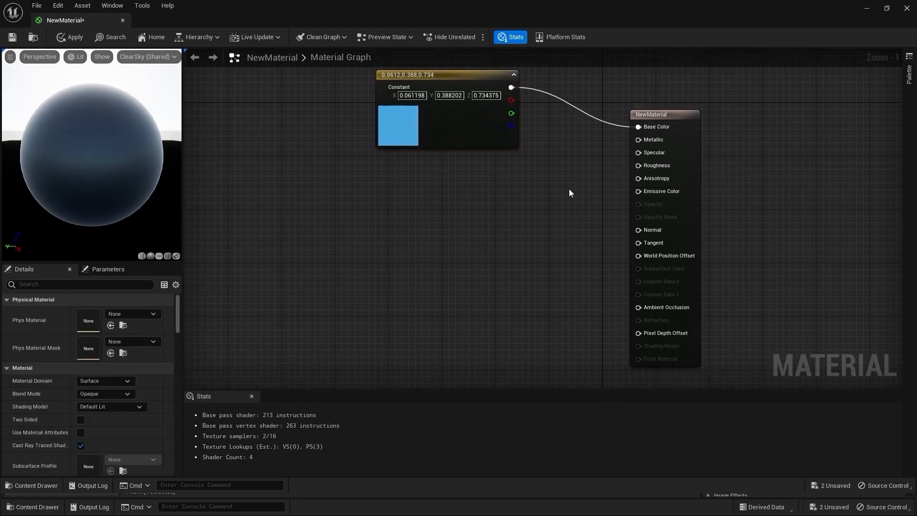
Drive the material's Roughness with a new Constant node set to 0.392, placed below the colour node.
{"action": "right_click", "coordinate": [338, 190]}
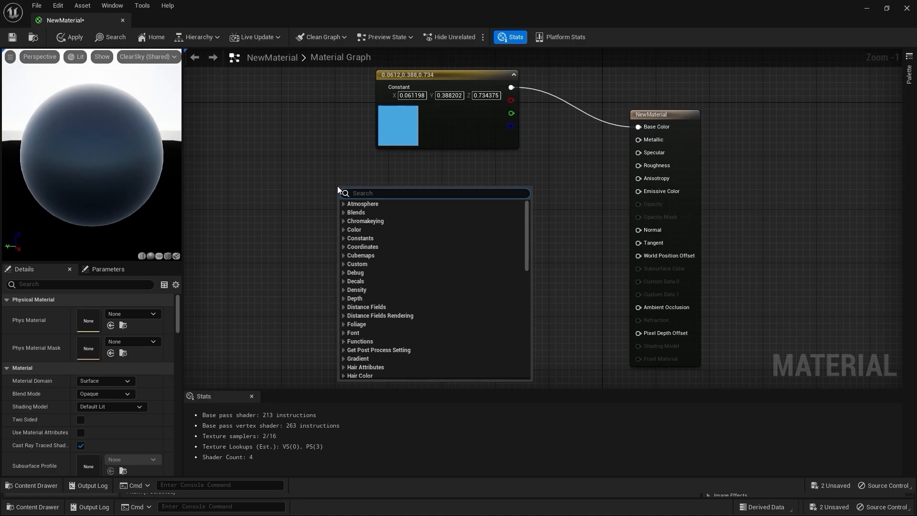
{"action": "type", "text": "consta"}
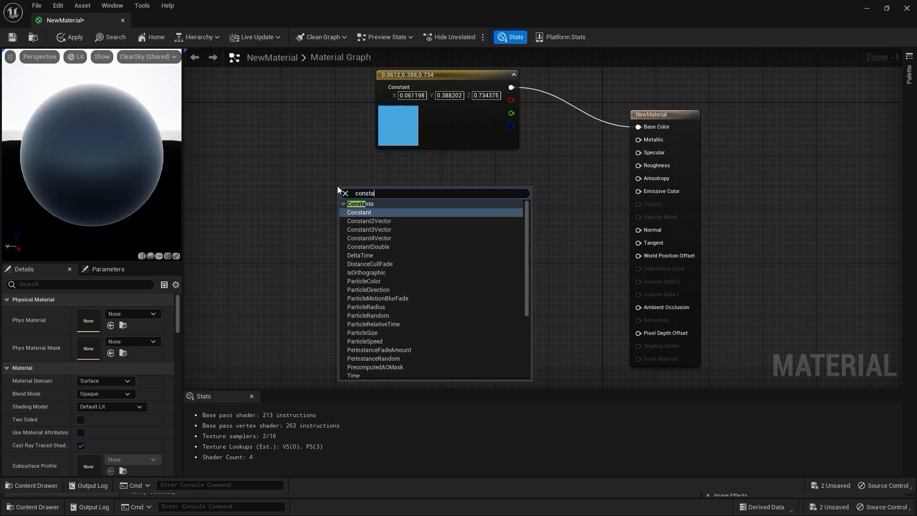
{"action": "left_click", "coordinate": [375, 213]}
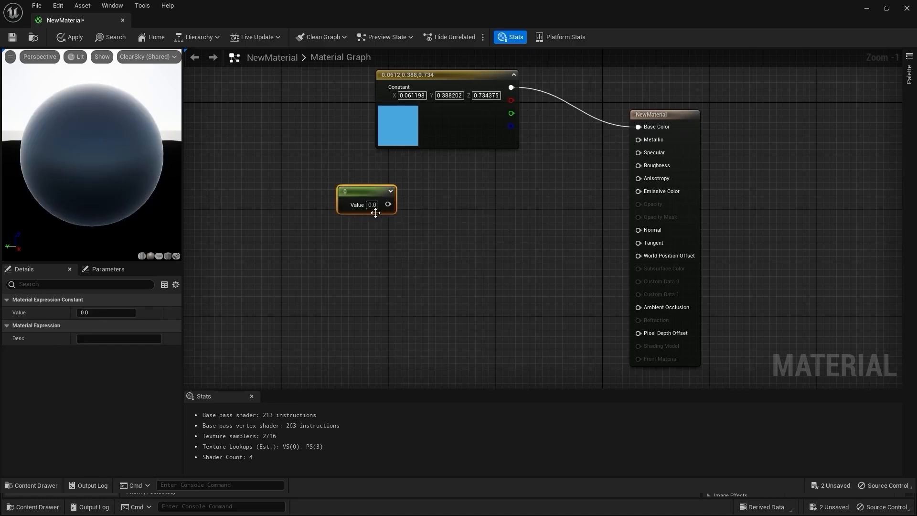
{"action": "left_click_drag", "start_coordinate": [375, 213], "coordinate": [641, 171]}
{"action": "left_click_drag", "start_coordinate": [426, 217], "coordinate": [452, 250]}
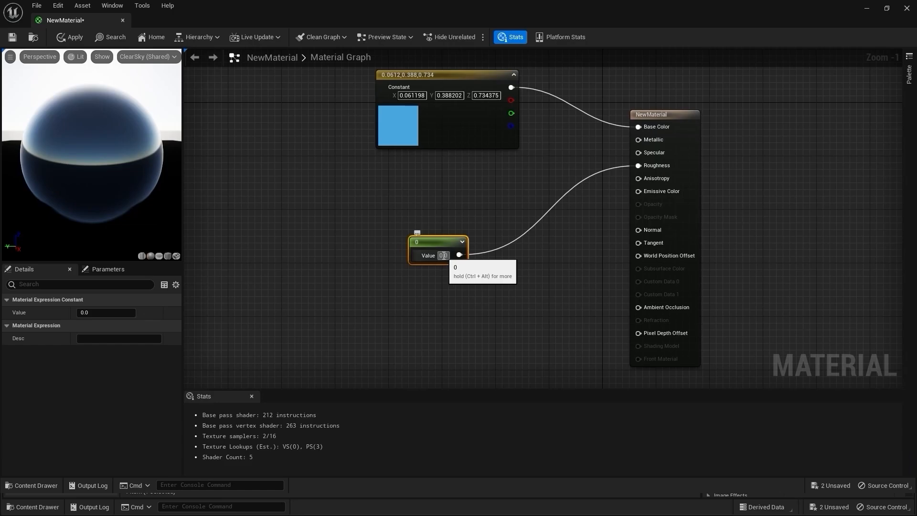
{"action": "left_click_drag", "start_coordinate": [86, 312], "coordinate": [191, 312]}
{"action": "left_click_drag", "start_coordinate": [451, 244], "coordinate": [439, 276]}
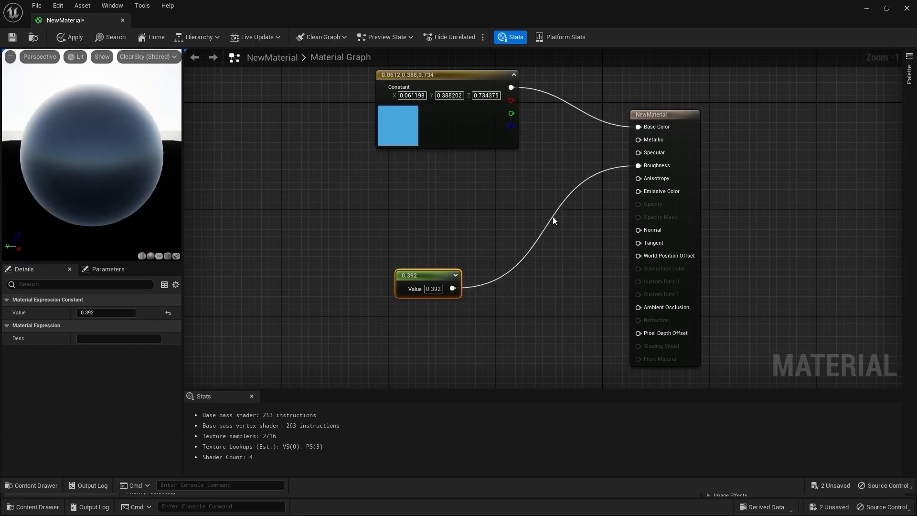
{"action": "right_click", "coordinate": [341, 176]}
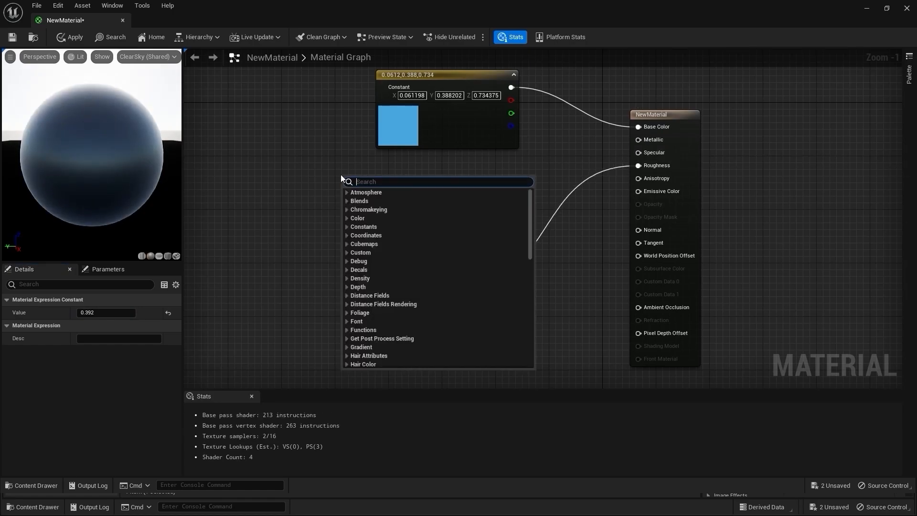
{"action": "type", "text": "consa"}
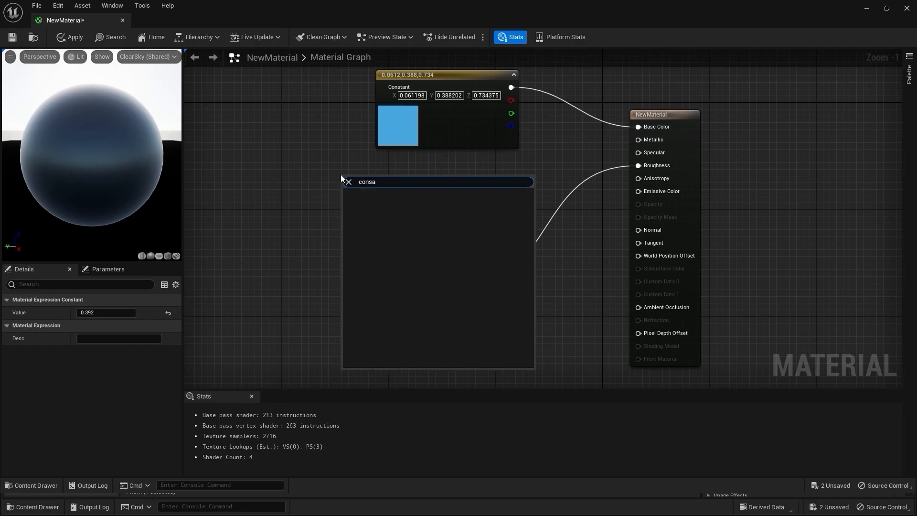
{"action": "key", "text": "BackSpace"}
{"action": "left_click", "coordinate": [340, 174]}
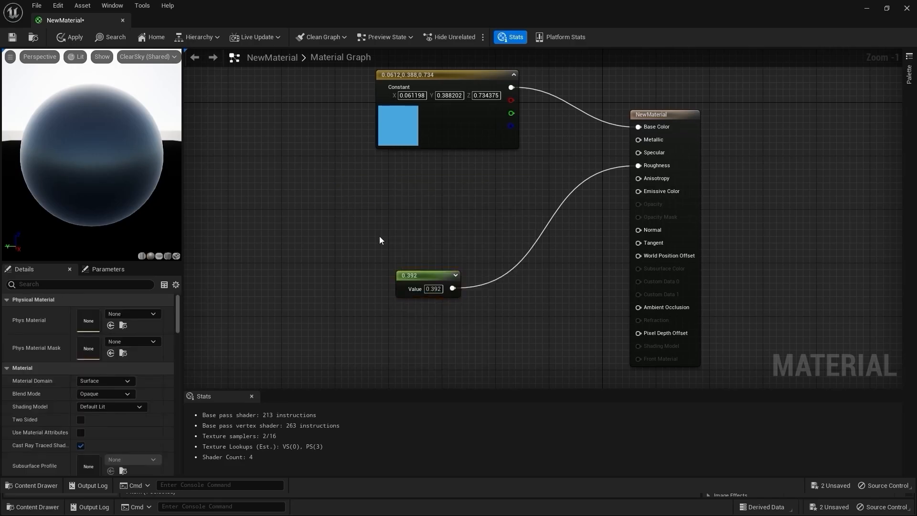
Duplicate the 0.392 Constant node, connect the copy to Specular, and align the two nodes one above the other.
{"action": "left_click", "coordinate": [426, 272]}
{"action": "left_click_drag", "start_coordinate": [430, 284], "coordinate": [423, 230]}
{"action": "key", "text": "ctrl+w"}
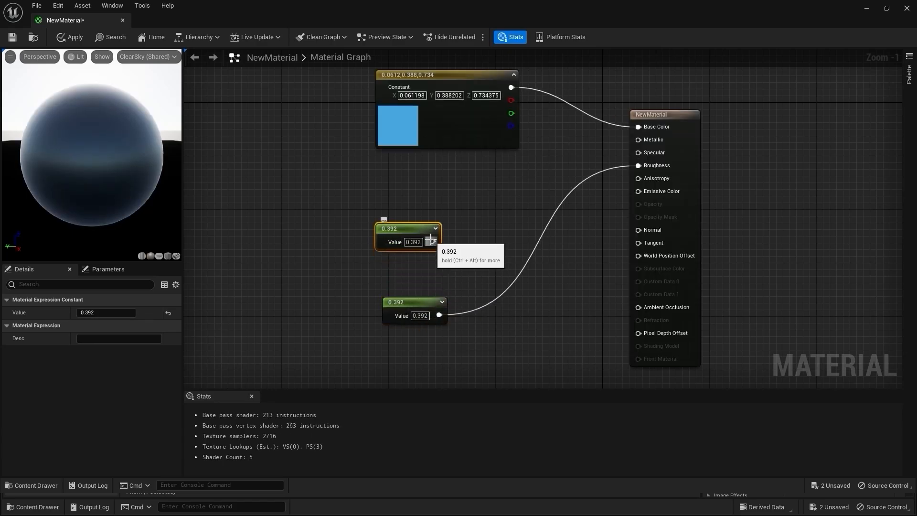
{"action": "left_click_drag", "start_coordinate": [438, 242], "coordinate": [638, 152]}
{"action": "left_click_drag", "start_coordinate": [406, 228], "coordinate": [419, 229]}
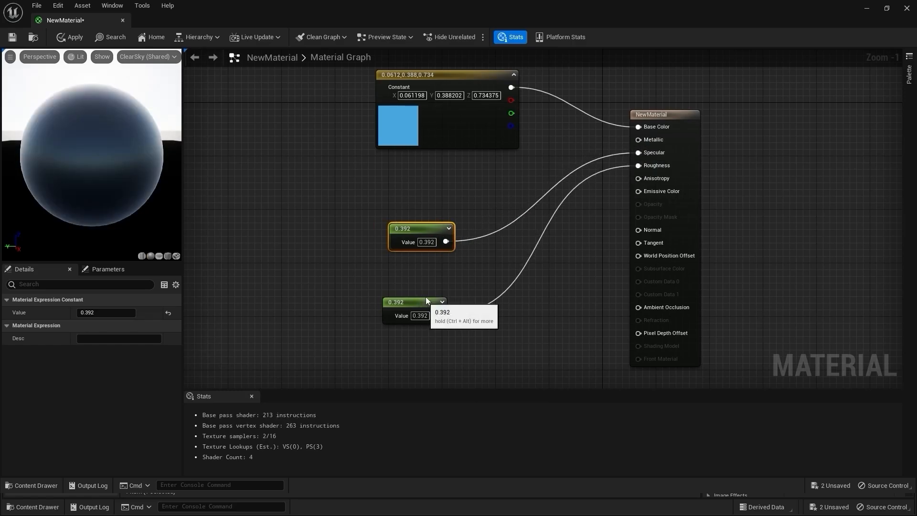
{"action": "left_click_drag", "start_coordinate": [424, 300], "coordinate": [430, 287]}
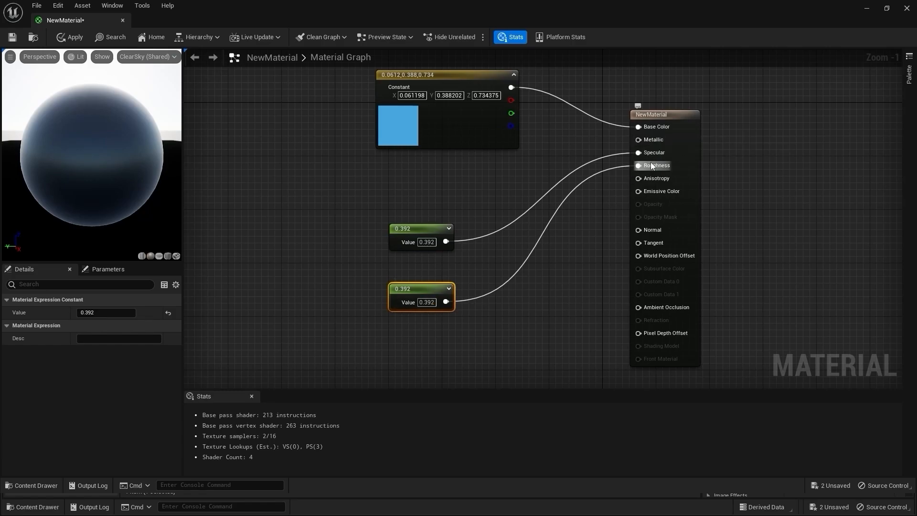
Set the Roughness constant to 1 and the Specular constant to 0, and apply the changes to the material.
{"action": "left_click", "coordinate": [445, 320]}
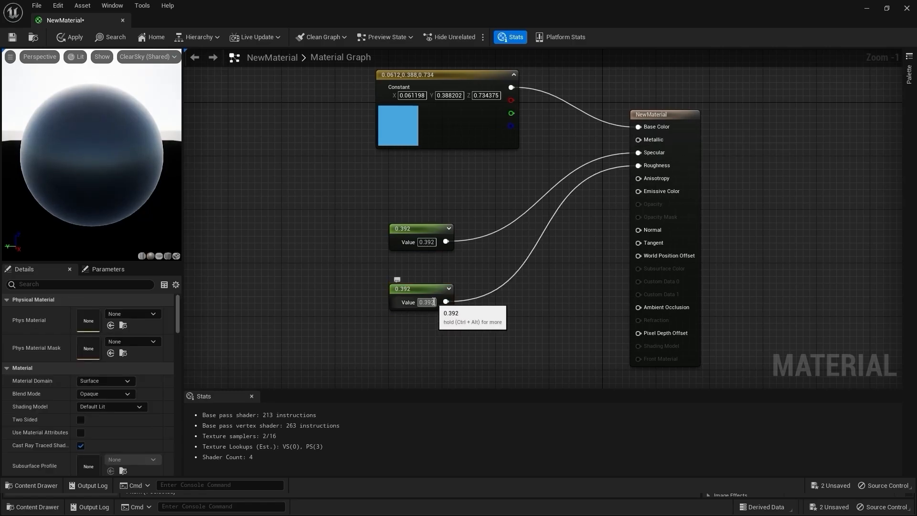
{"action": "type", "text": "1"}
{"action": "key", "text": "Return"}
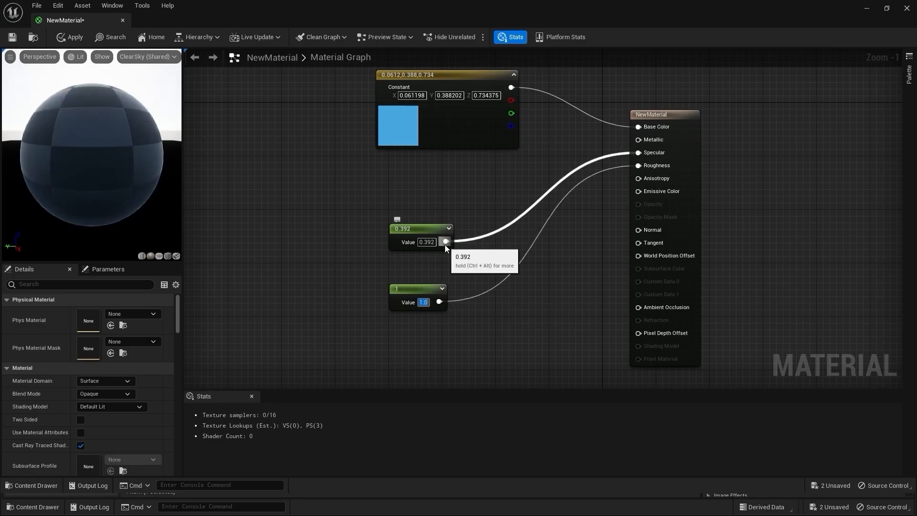
{"action": "left_click", "coordinate": [424, 242]}
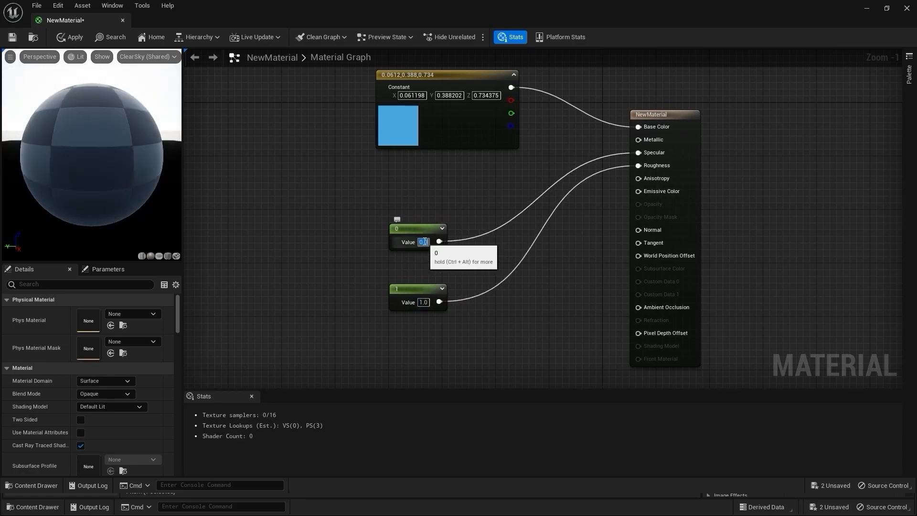
{"action": "type", "text": "0"}
{"action": "key", "text": "Return"}
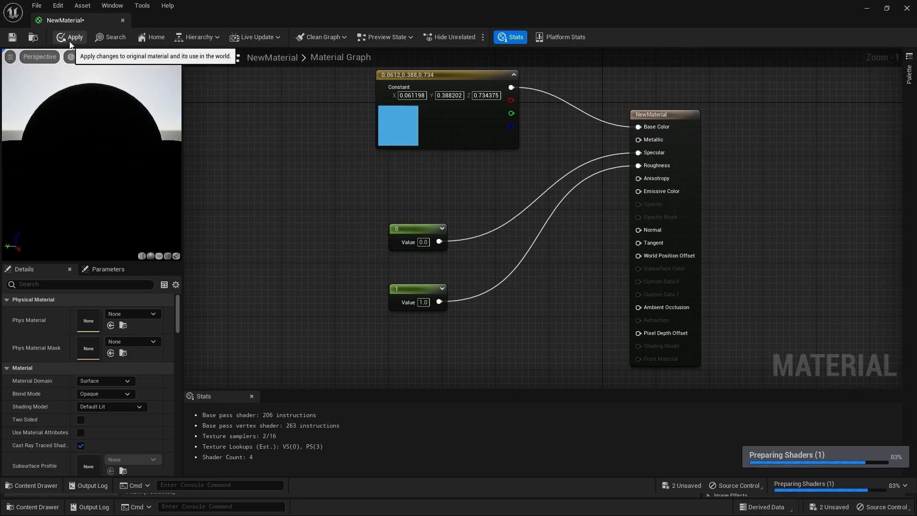
{"action": "left_click", "coordinate": [69, 44]}
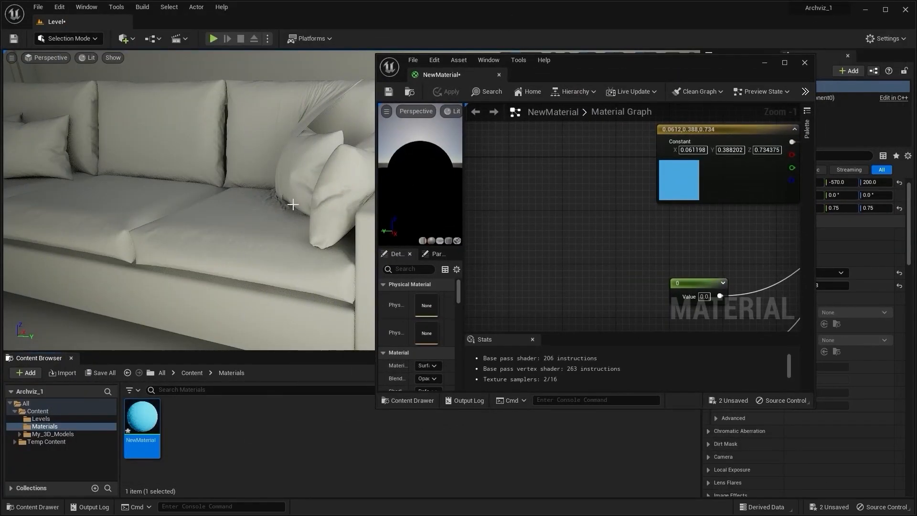
Assign NewMaterial from the Materials folder to the top board of the long shelf in the level.
{"action": "right_click_drag", "start_coordinate": [293, 205], "coordinate": [272, 225]}
{"action": "left_click_drag", "start_coordinate": [141, 420], "coordinate": [261, 208]}
{"action": "right_click_drag", "start_coordinate": [251, 234], "coordinate": [289, 270]}
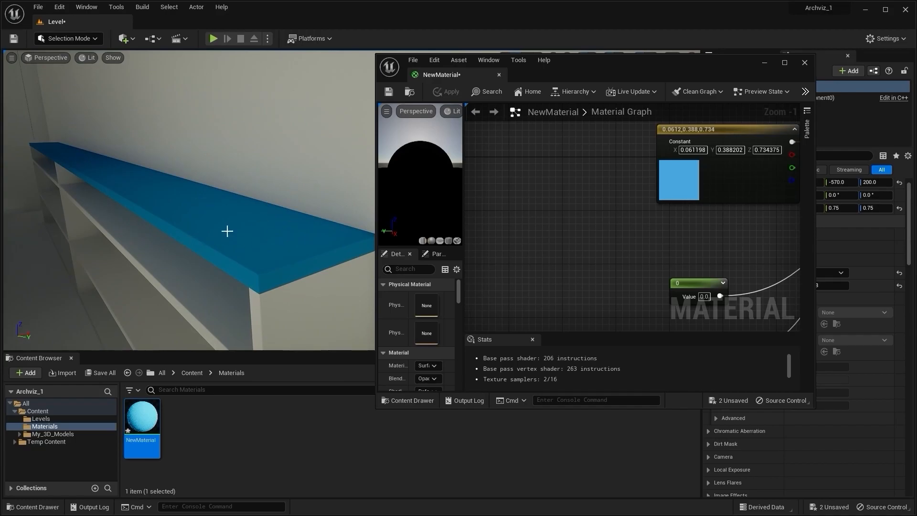
Change the material's base colour to light green with R 0.280802, G 0.875 and B 0.305275, and apply it.
{"action": "right_click_drag", "start_coordinate": [570, 247], "coordinate": [573, 227]}
{"action": "right_click_drag", "start_coordinate": [549, 190], "coordinate": [557, 222]}
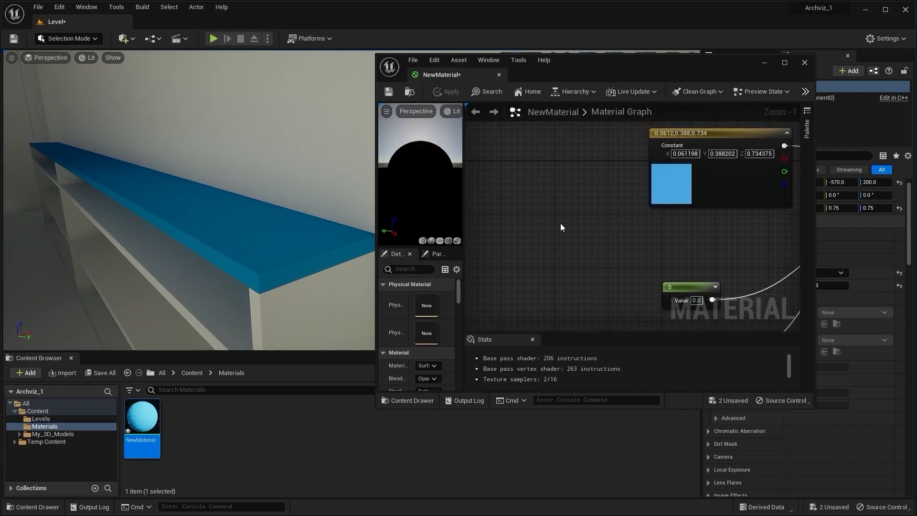
{"action": "left_click", "coordinate": [648, 180]}
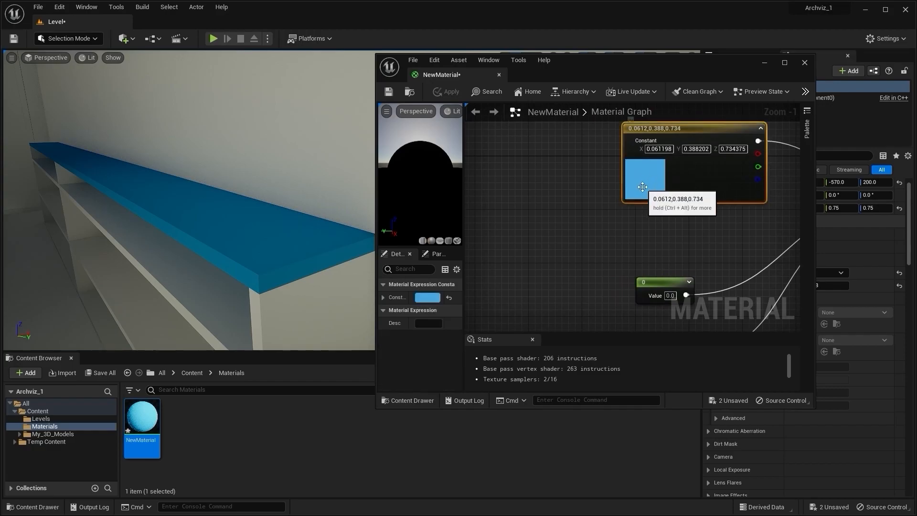
{"action": "double_click", "coordinate": [643, 187]}
{"action": "left_click_drag", "start_coordinate": [698, 269], "coordinate": [684, 298]}
{"action": "left_click_drag", "start_coordinate": [781, 249], "coordinate": [779, 231]}
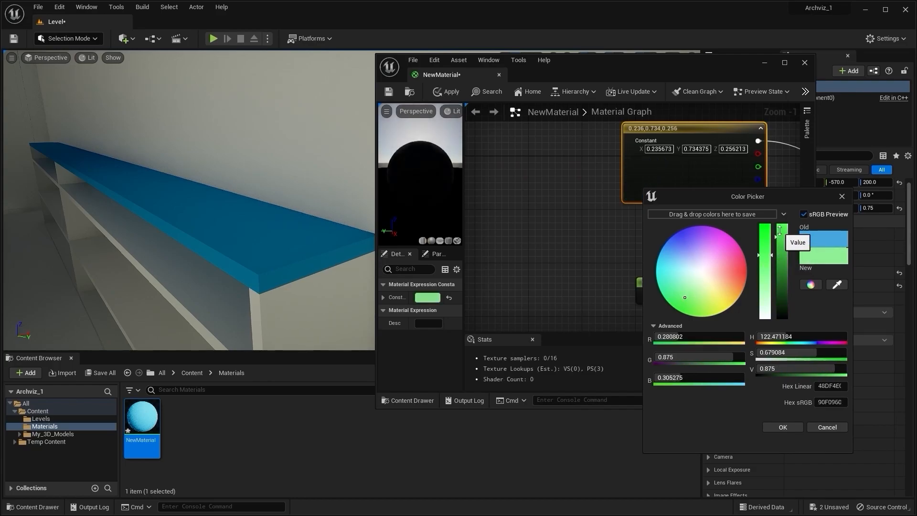
{"action": "left_click", "coordinate": [783, 426]}
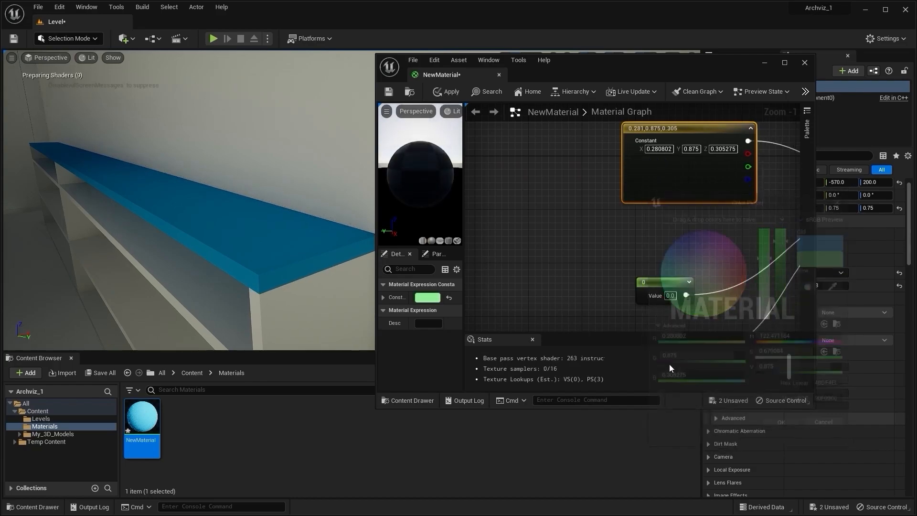
{"action": "left_click", "coordinate": [451, 92]}
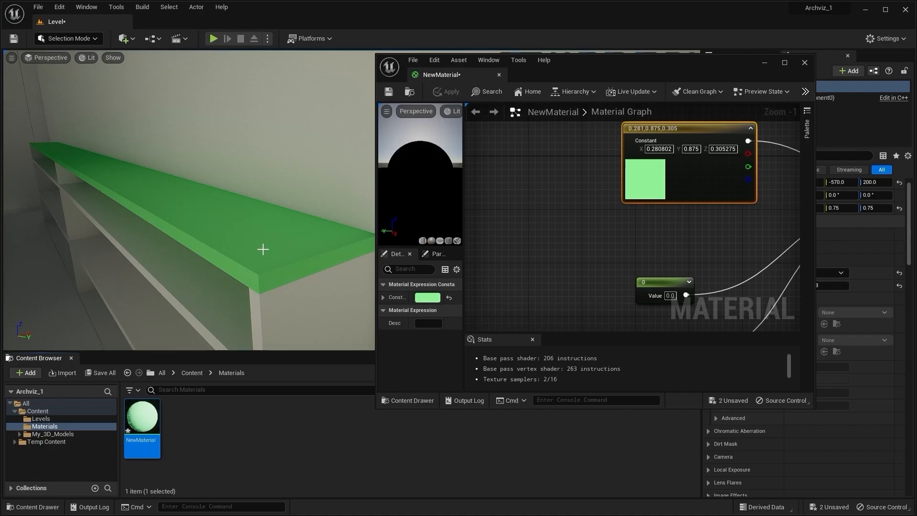
Set the Roughness constant to 0 and the Specular constant to 1, apply the material, and inspect the shelf top's reflections.
{"action": "right_click_drag", "start_coordinate": [578, 255], "coordinate": [526, 199]}
{"action": "left_click", "coordinate": [675, 235]}
{"action": "right_click_drag", "start_coordinate": [674, 235], "coordinate": [642, 234]}
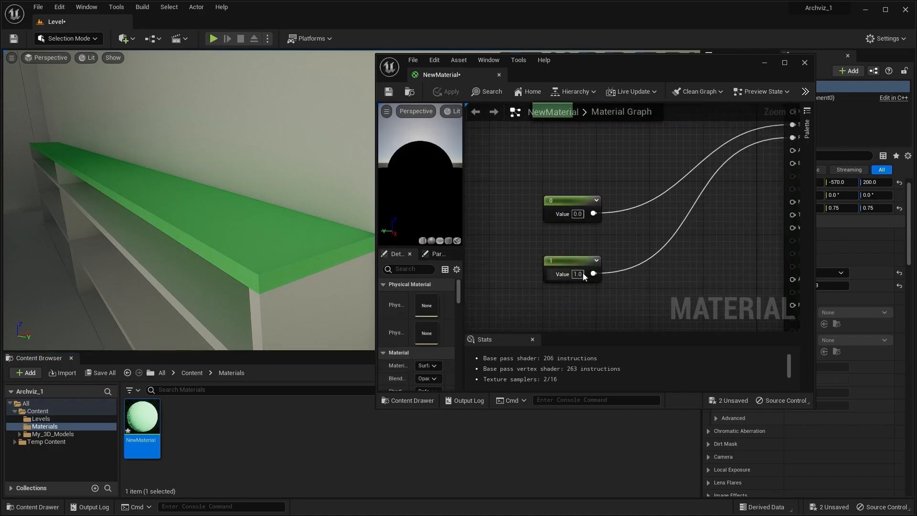
{"action": "type", "text": "0"}
{"action": "key", "text": "Return"}
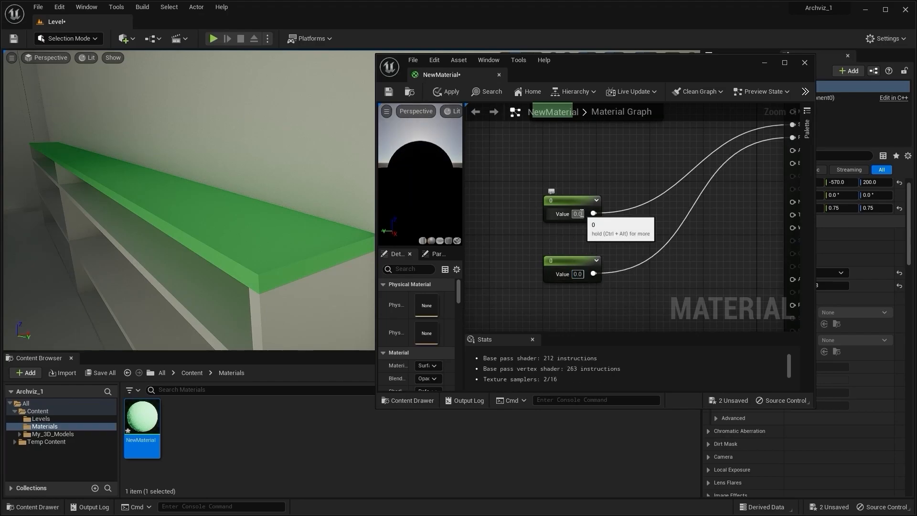
{"action": "type", "text": "1"}
{"action": "key", "text": "Return"}
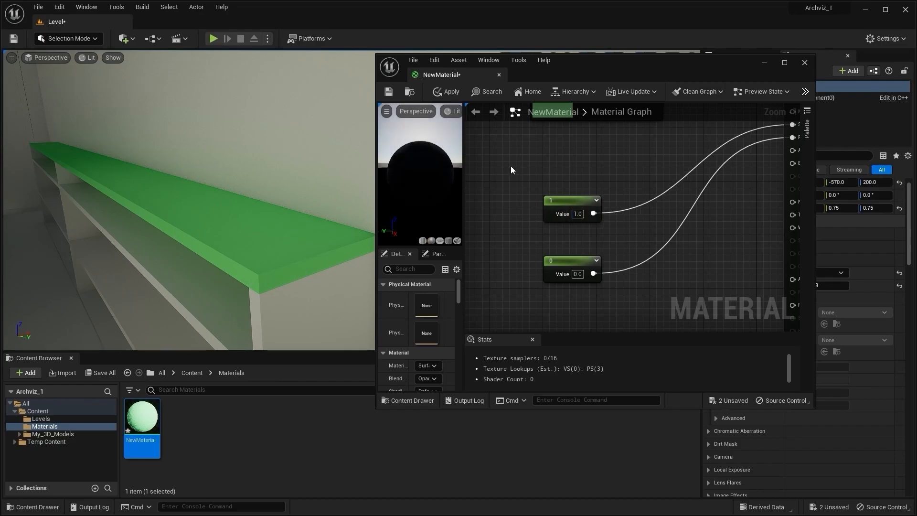
{"action": "left_click", "coordinate": [452, 95]}
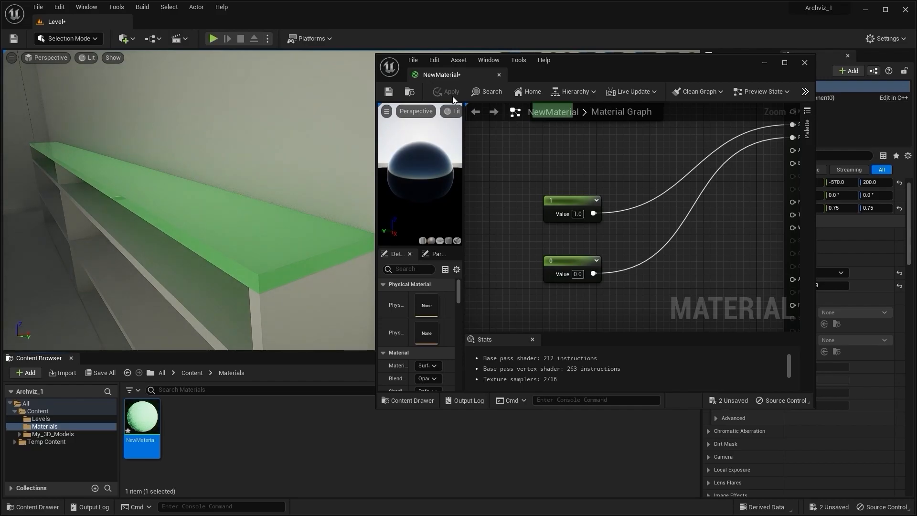
{"action": "right_click_drag", "start_coordinate": [244, 198], "coordinate": [76, 276]}
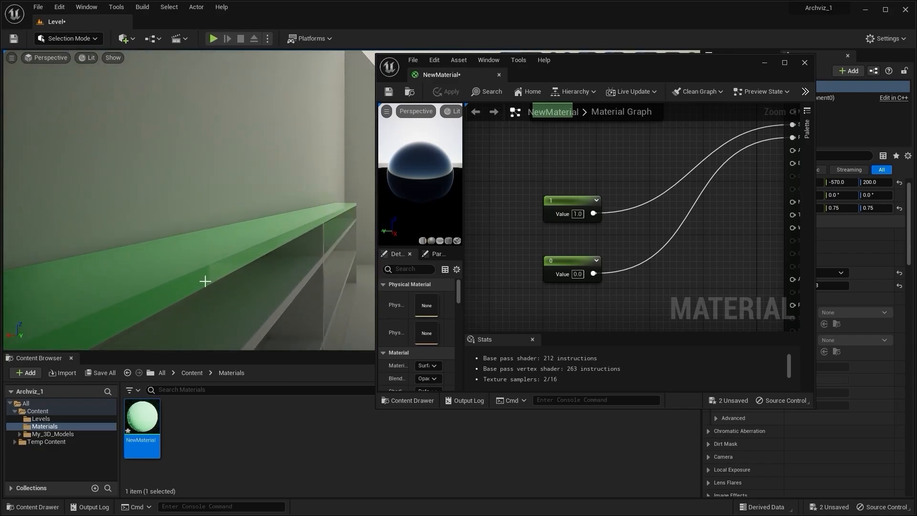
{"action": "right_click_drag", "start_coordinate": [284, 246], "coordinate": [268, 239]}
Move the green colour node up in the maximized material graph and convert it to a parameter named Base Color.
{"action": "scroll", "coordinate": [486, 278], "scroll_direction": "down", "scroll_amount": 5}
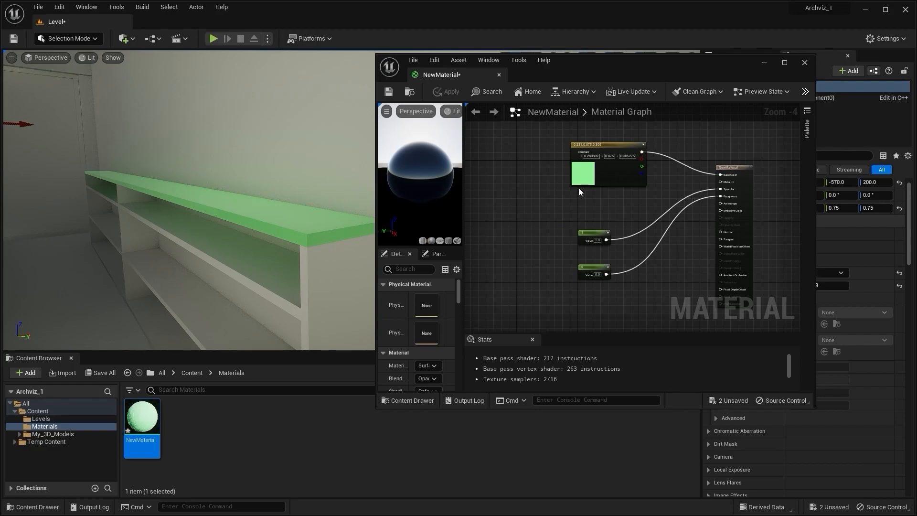
{"action": "left_click", "coordinate": [784, 62]}
{"action": "scroll", "coordinate": [385, 250], "scroll_direction": "up", "scroll_amount": 4}
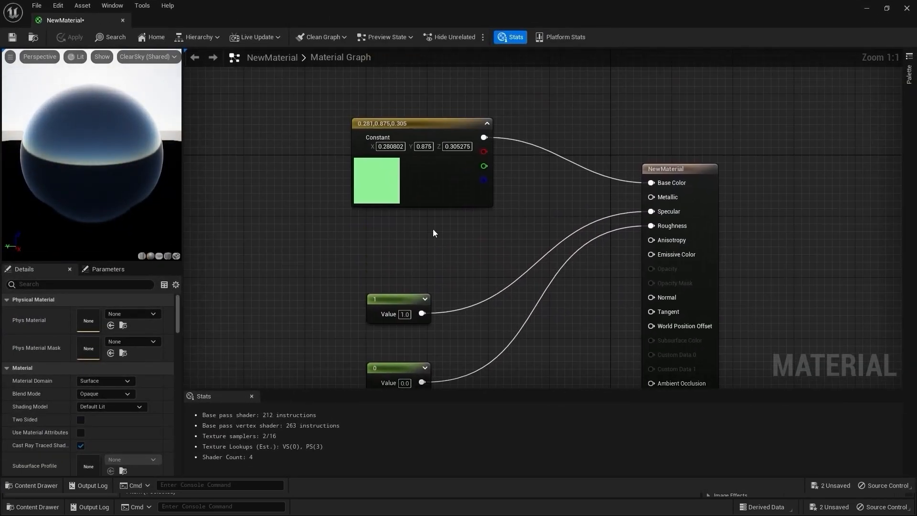
{"action": "scroll", "coordinate": [432, 231], "scroll_direction": "down", "scroll_amount": 2}
{"action": "scroll", "coordinate": [425, 236], "scroll_direction": "up", "scroll_amount": 2}
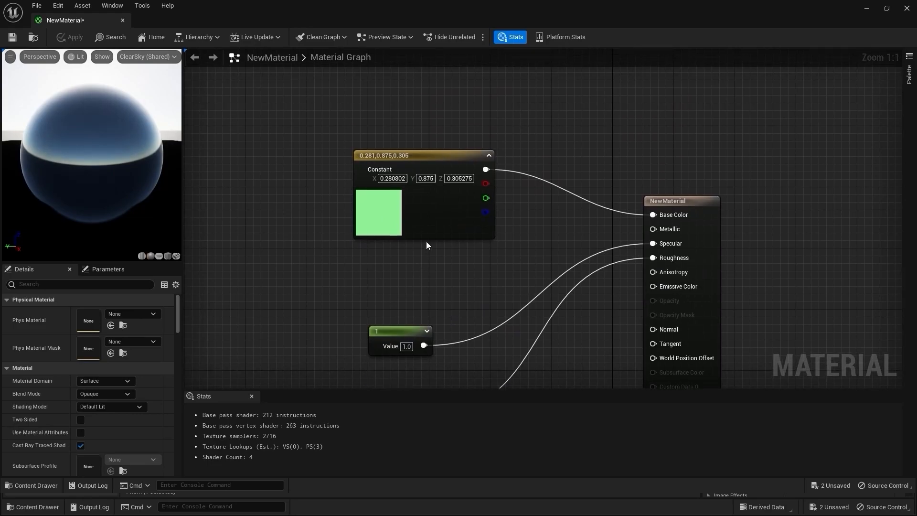
{"action": "left_click_drag", "start_coordinate": [440, 203], "coordinate": [439, 172]}
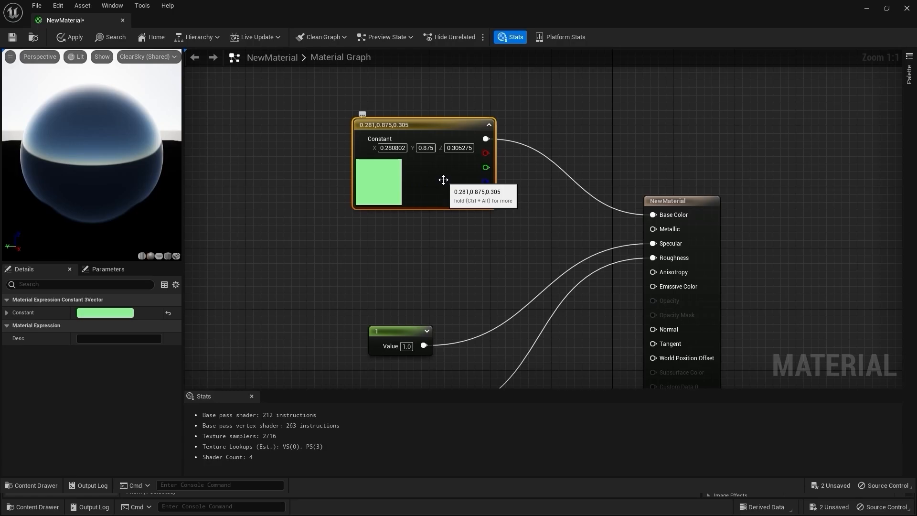
{"action": "left_click_drag", "start_coordinate": [427, 169], "coordinate": [411, 154]}
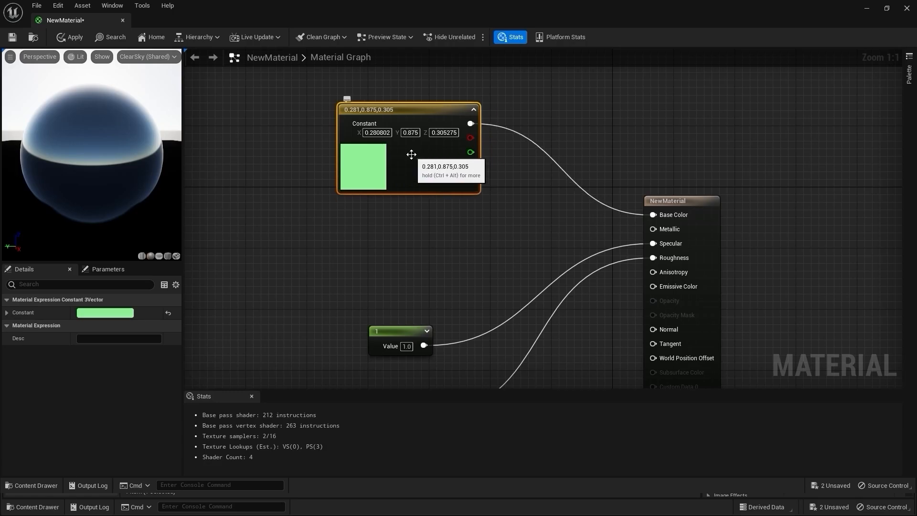
{"action": "right_click", "coordinate": [411, 154]}
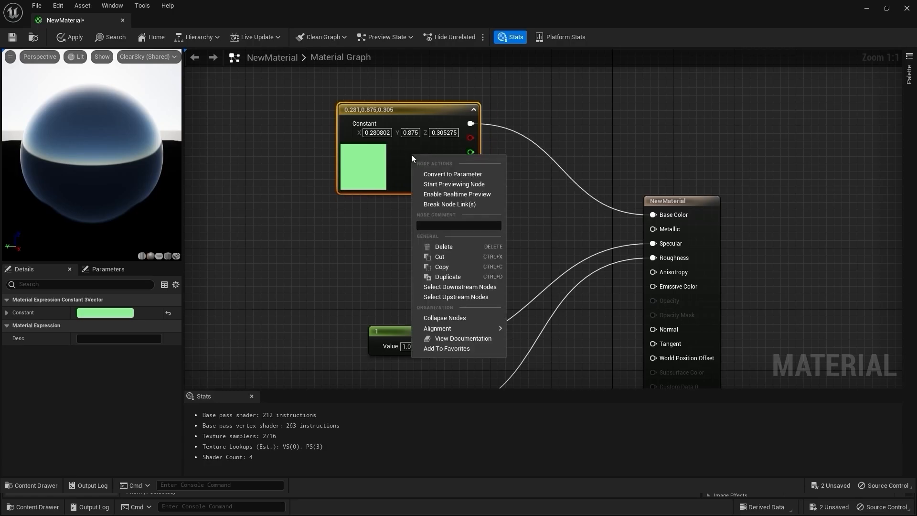
{"action": "left_click", "coordinate": [442, 175]}
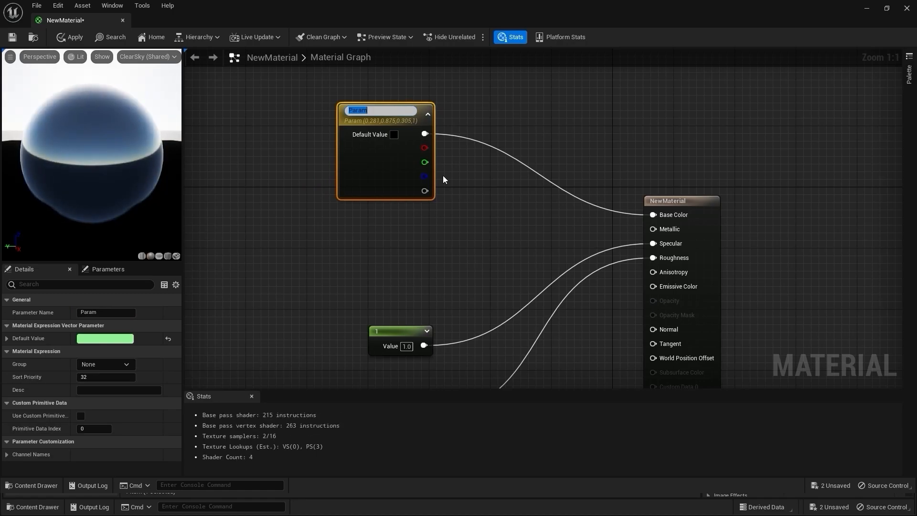
{"action": "type", "text": "Base"}
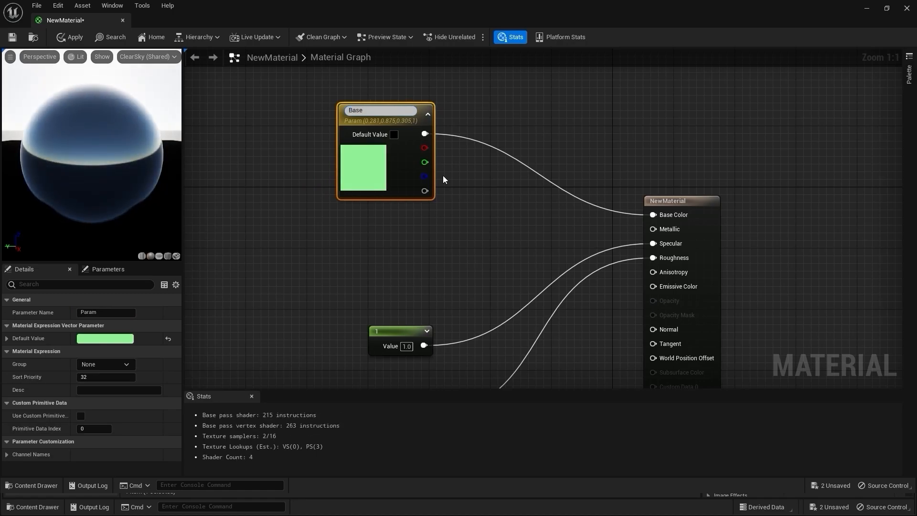
{"action": "type", "text": " Color"}
{"action": "key", "text": "Return"}
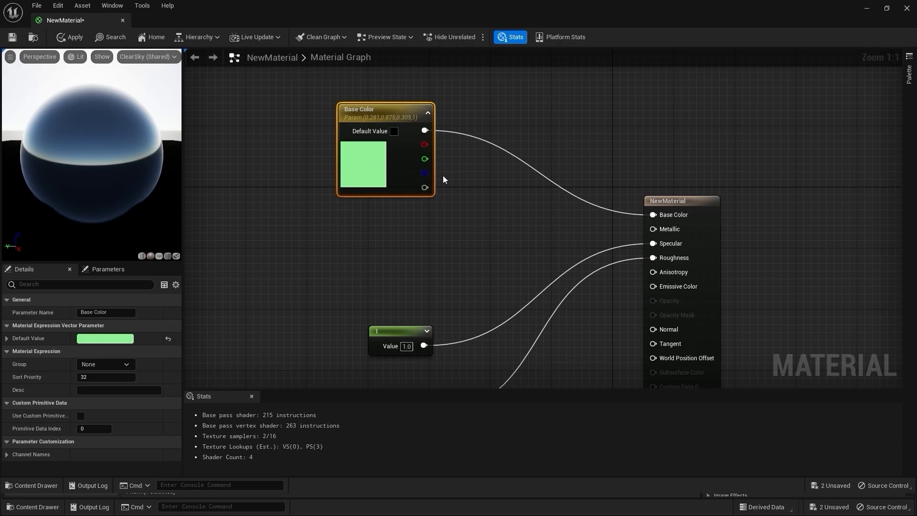
Convert the constant feeding Specular to a parameter named Specular and place it just beneath the Base Color node.
{"action": "right_click_drag", "start_coordinate": [502, 259], "coordinate": [505, 177]}
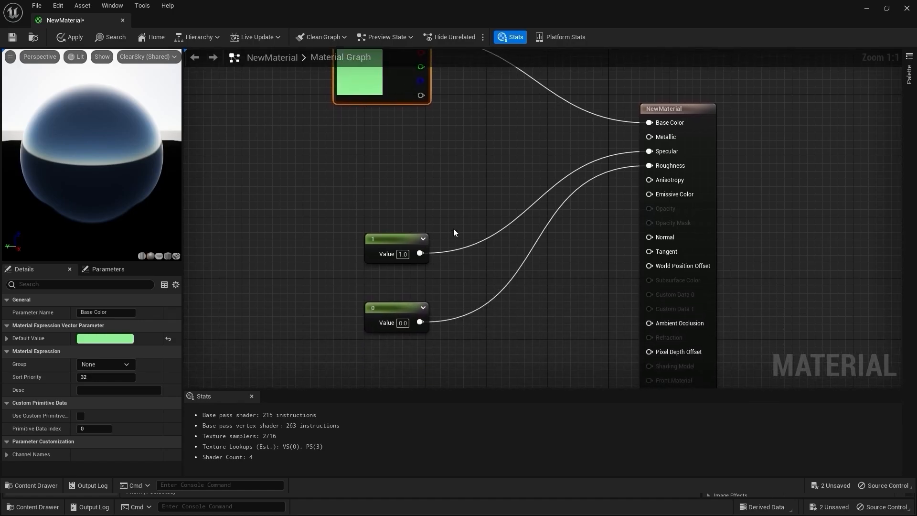
{"action": "left_click", "coordinate": [400, 242]}
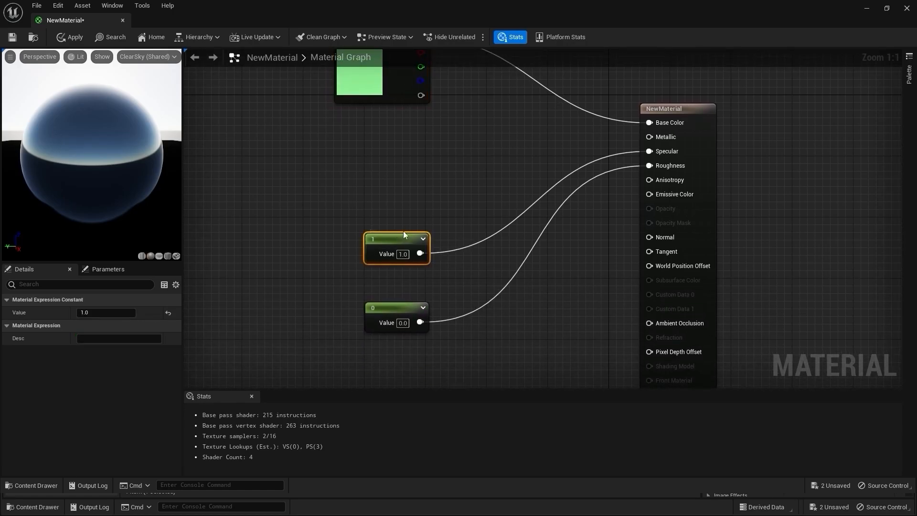
{"action": "right_click", "coordinate": [398, 243]}
{"action": "left_click", "coordinate": [435, 263]}
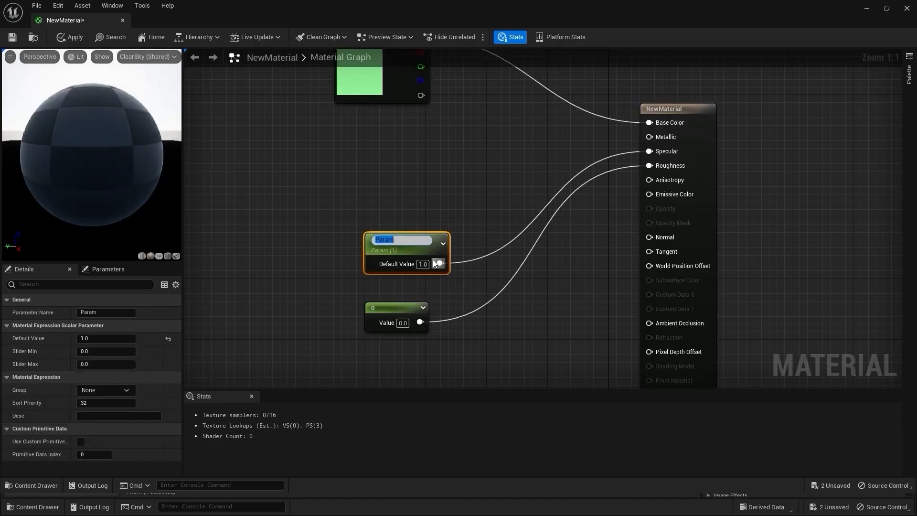
{"action": "type", "text": "Specular"}
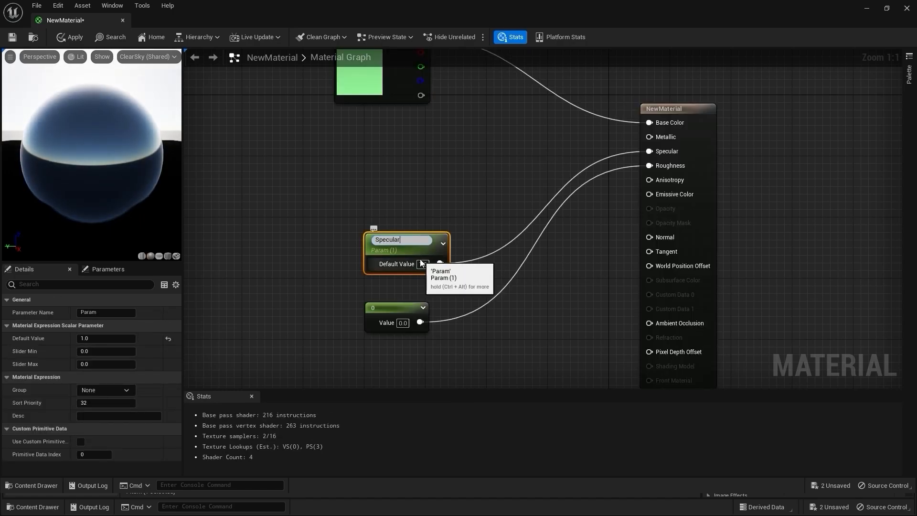
{"action": "key", "text": "Return"}
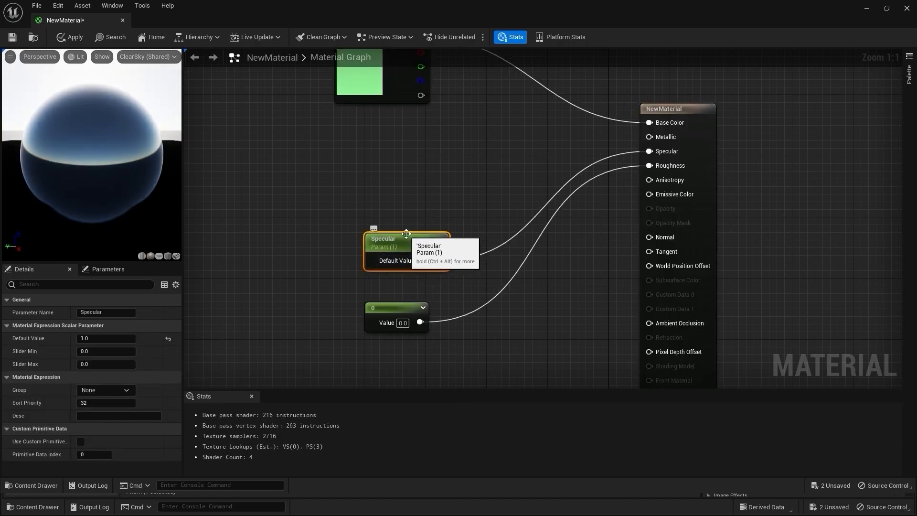
{"action": "left_click_drag", "start_coordinate": [413, 242], "coordinate": [383, 158]}
Shift the constant feeding Roughness closer to the Specular node, convert it to a parameter named Roughness, and restore the editor window's smaller size.
{"action": "left_click_drag", "start_coordinate": [399, 307], "coordinate": [374, 277]}
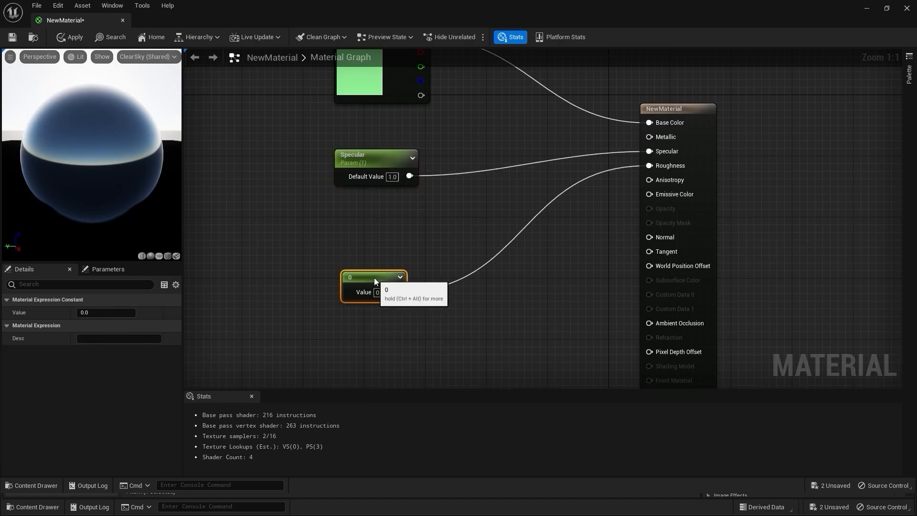
{"action": "right_click", "coordinate": [374, 277]}
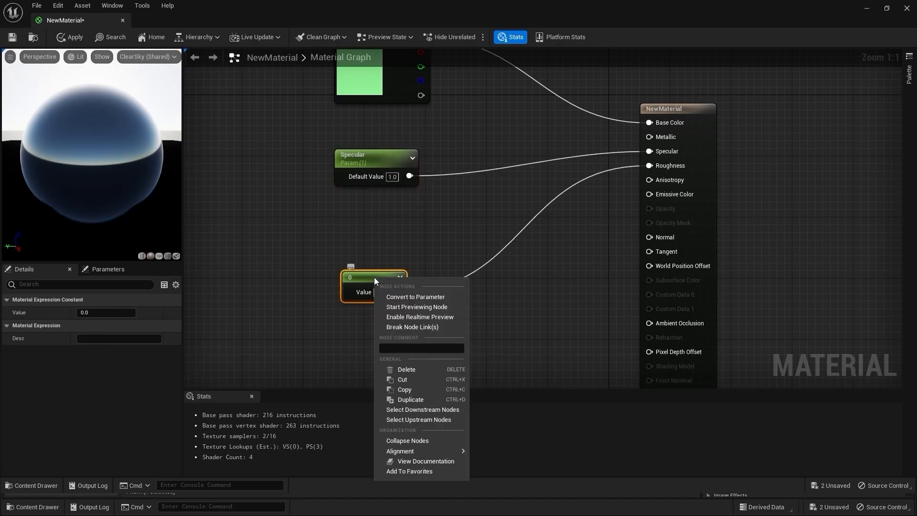
{"action": "left_click", "coordinate": [404, 296]}
{"action": "key", "text": "BackSpace"}
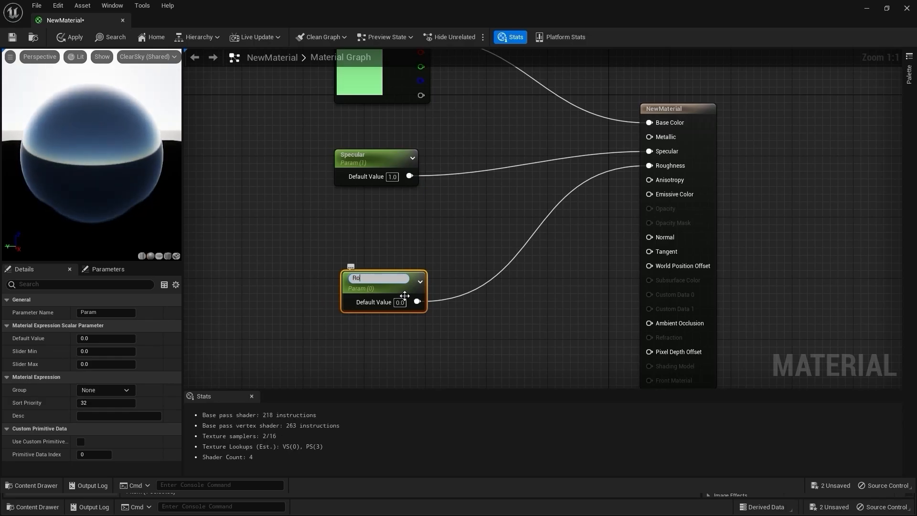
{"action": "type", "text": "Roughness"}
{"action": "key", "text": "Return"}
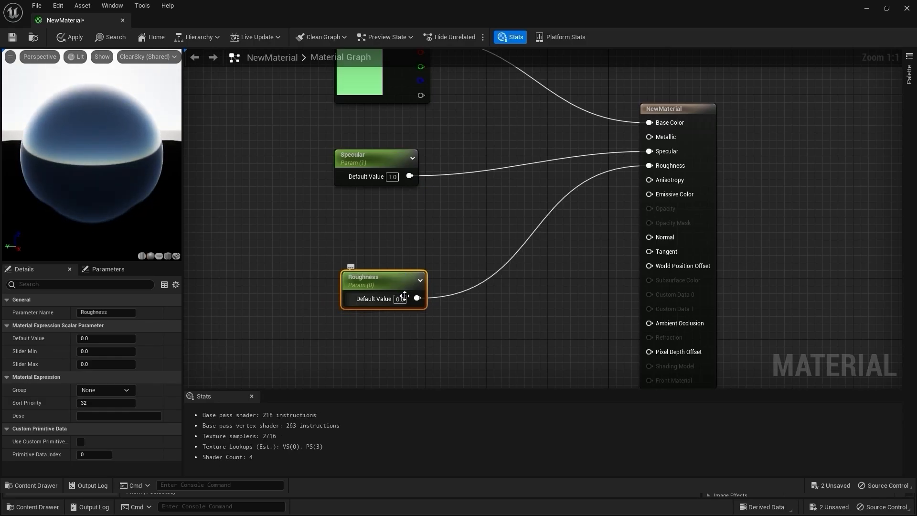
{"action": "double_click", "coordinate": [535, 5]}
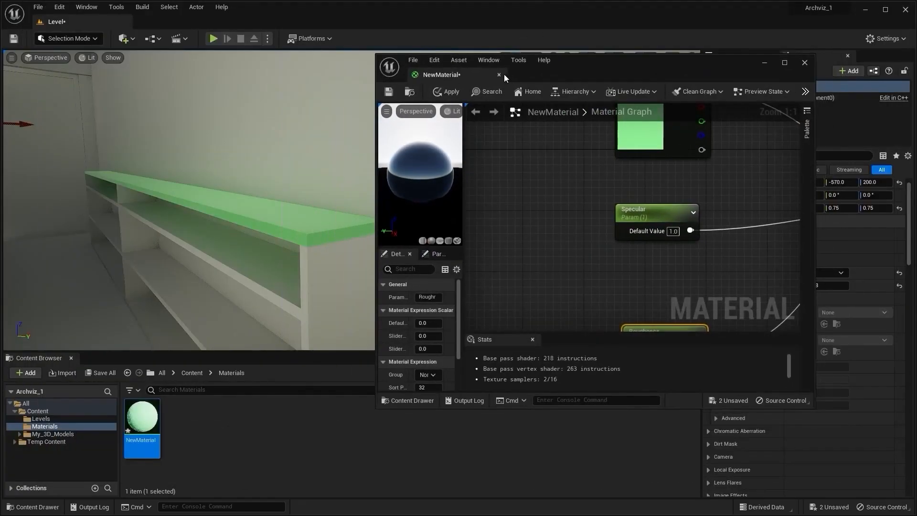
Apply the material's parameter changes, minimize its editor, and create a material instance from NewMaterial under the default name.
{"action": "left_click", "coordinate": [451, 92]}
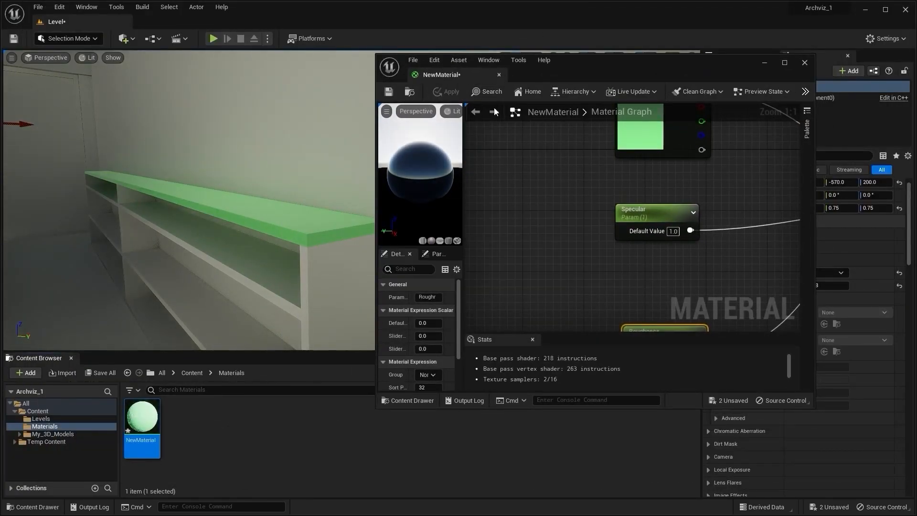
{"action": "left_click", "coordinate": [765, 63]}
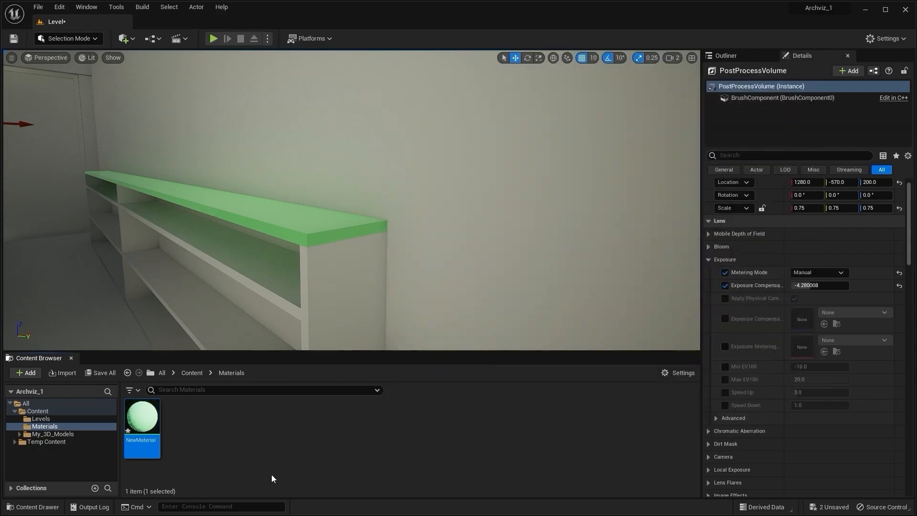
{"action": "right_click", "coordinate": [142, 418]}
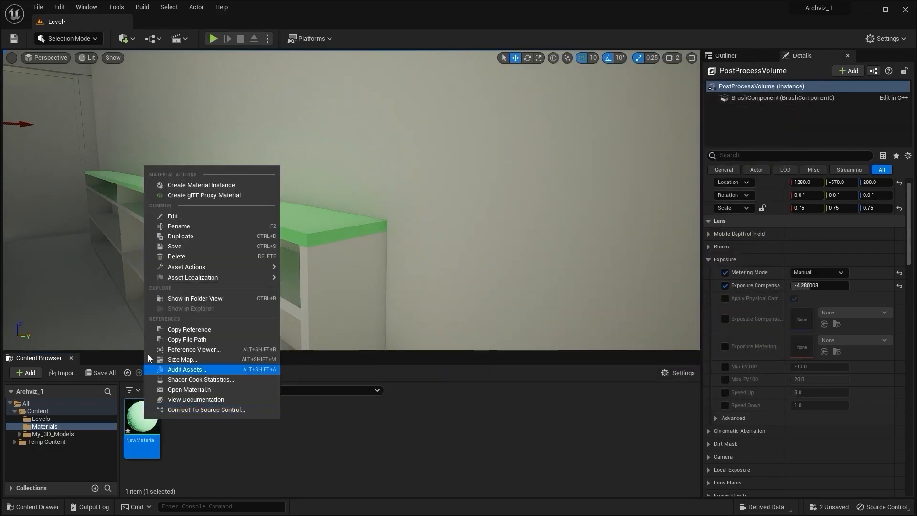
{"action": "left_click", "coordinate": [209, 185]}
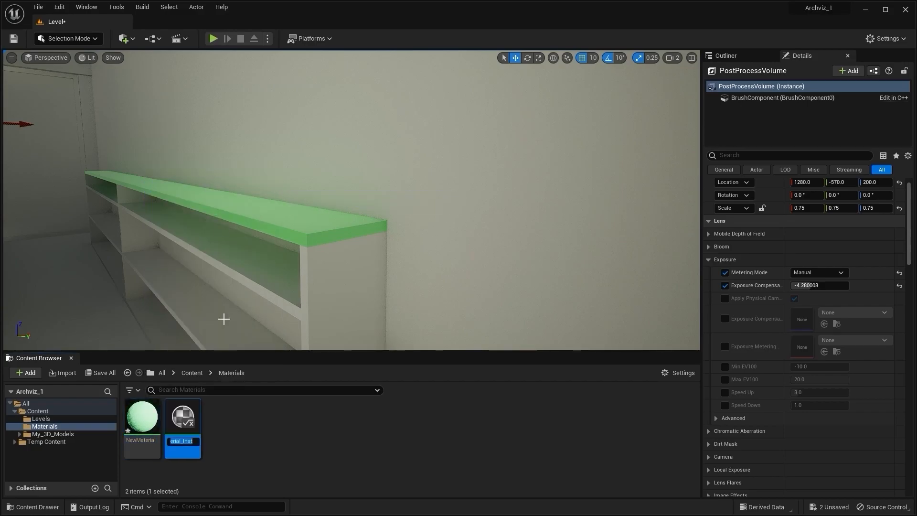
{"action": "key", "text": "Return"}
Assign the NewMaterial_Inst material instance to the shelf's top board in the level.
{"action": "right_click_drag", "start_coordinate": [351, 200], "coordinate": [361, 228]}
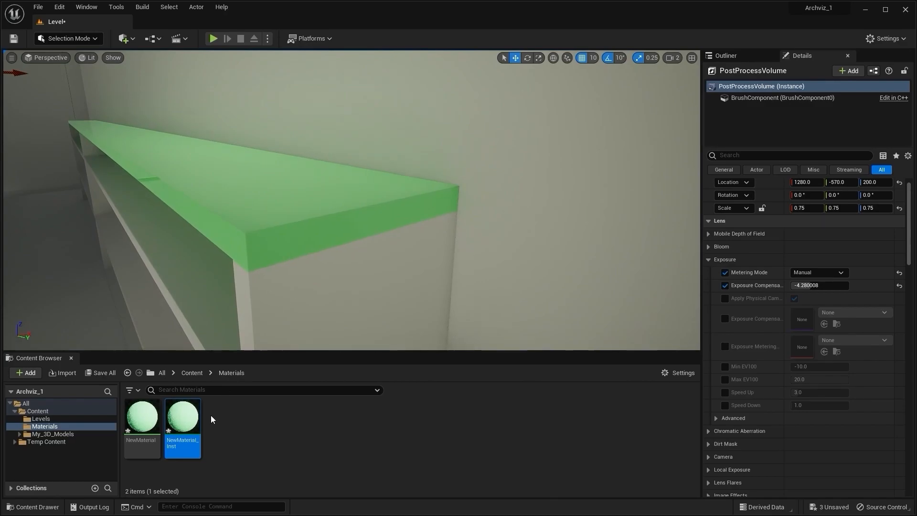
{"action": "left_click_drag", "start_coordinate": [183, 425], "coordinate": [260, 230]}
{"action": "scroll", "coordinate": [310, 211], "scroll_direction": "down", "scroll_amount": 3}
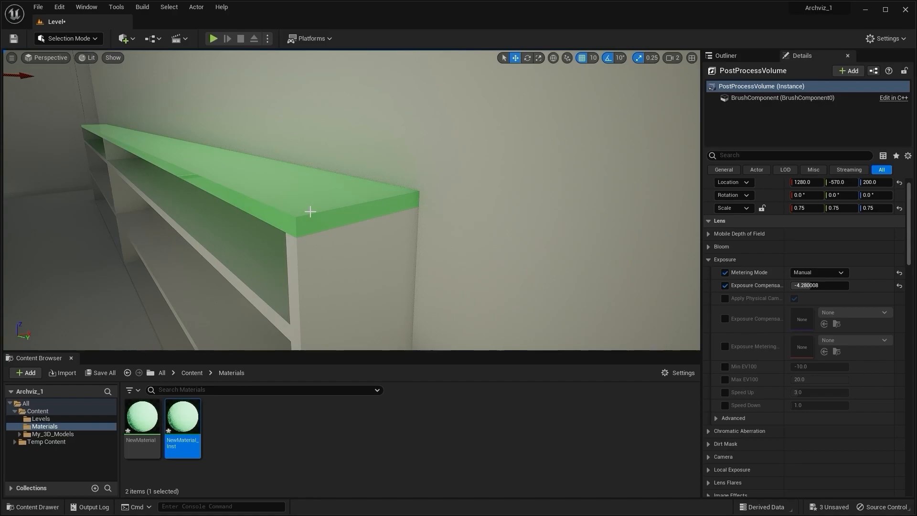
Open NewMaterial_Inst beside the shelf view and enable its Roughness, Specular and Base Color parameter overrides.
{"action": "double_click", "coordinate": [183, 422]}
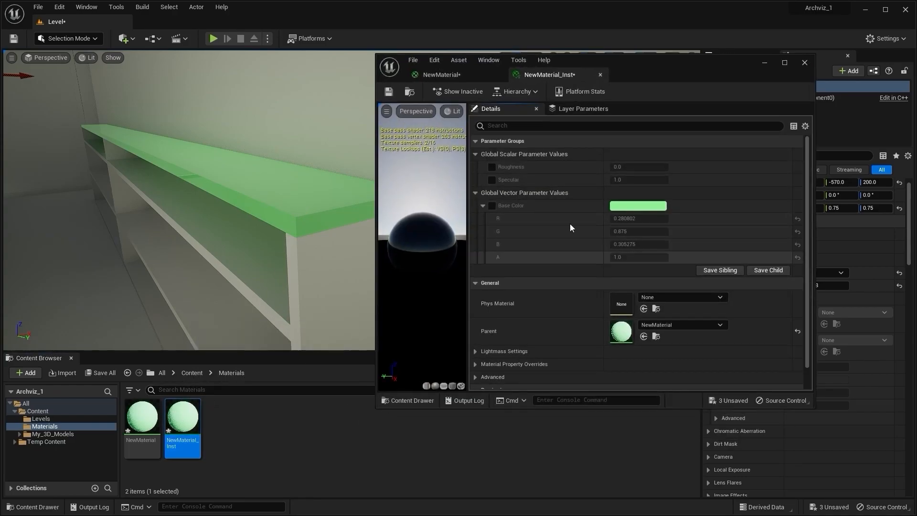
{"action": "left_click_drag", "start_coordinate": [686, 71], "coordinate": [728, 78]}
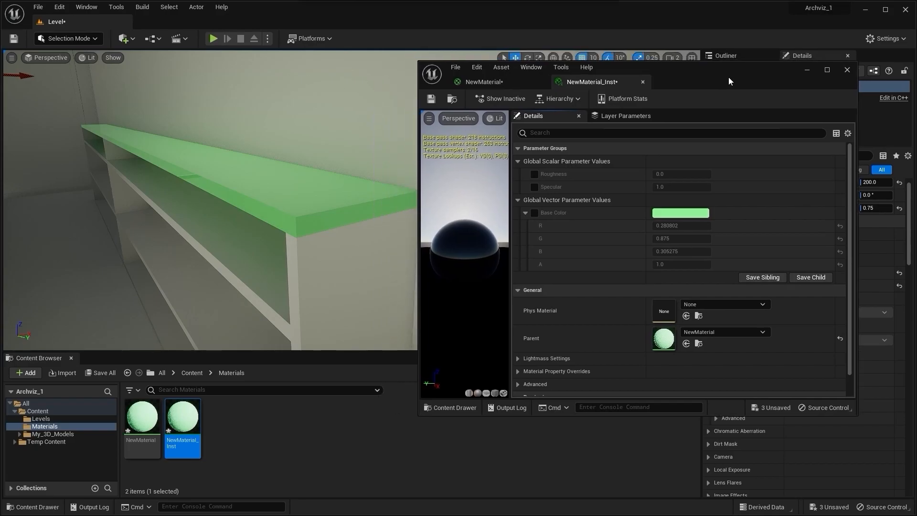
{"action": "left_click", "coordinate": [534, 173]}
{"action": "left_click", "coordinate": [534, 186]}
{"action": "left_click", "coordinate": [534, 212]}
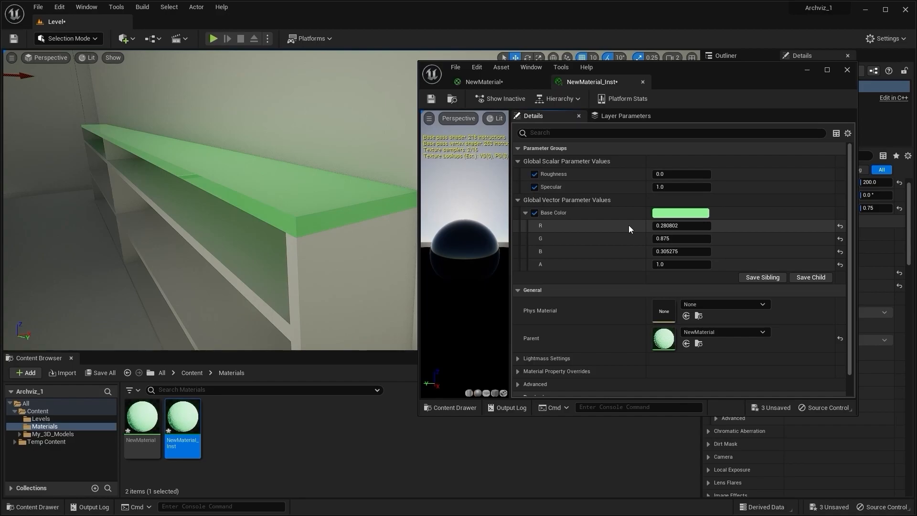
Set the instance's Base Color to a blue of about R 0.166, G 0.343, B 0.875.
{"action": "mouse_move", "coordinate": [290, 211]}
{"action": "right_mouse_down"}
{"action": "mouse_move", "coordinate": [290, 230]}
{"action": "mouse_move", "coordinate": [282, 208]}
{"action": "right_mouse_up"}
{"action": "left_click", "coordinate": [680, 212]}
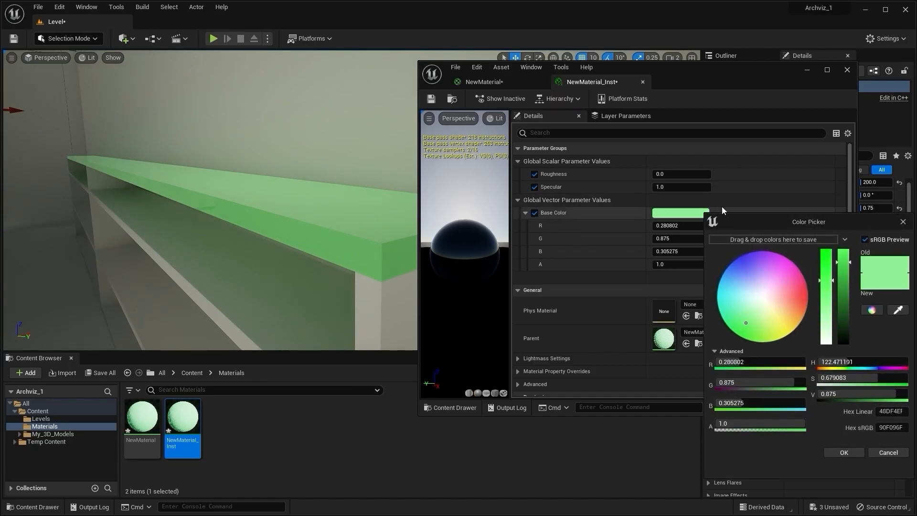
{"action": "left_click_drag", "start_coordinate": [756, 300], "coordinate": [737, 271]}
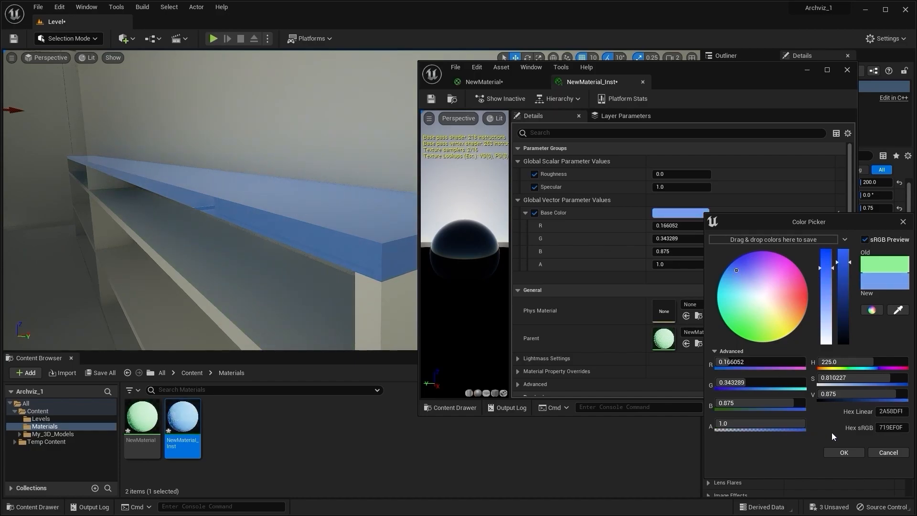
{"action": "left_click", "coordinate": [852, 449]}
{"action": "right_click_drag", "start_coordinate": [323, 240], "coordinate": [352, 234]}
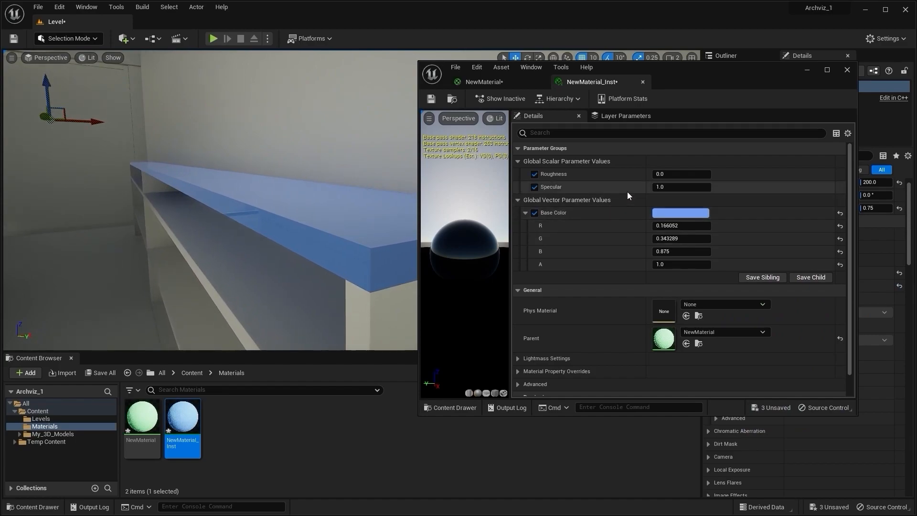
Test different Roughness values on the material instance while watching the shelf top, and reset Roughness to 0.
{"action": "left_click_drag", "start_coordinate": [659, 175], "coordinate": [877, 174]}
{"action": "left_click_drag", "start_coordinate": [682, 173], "coordinate": [557, 185]}
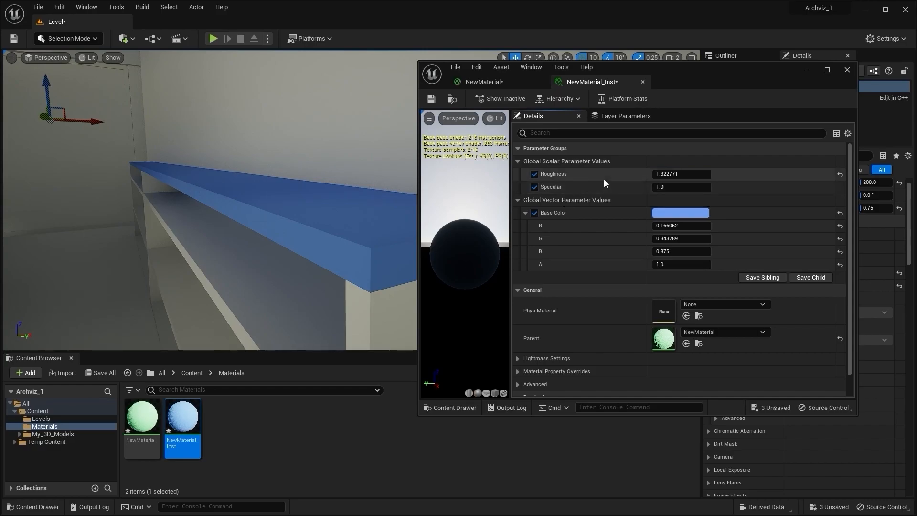
{"action": "left_click", "coordinate": [676, 177]}
{"action": "type", "text": "0"}
{"action": "key", "text": "Return"}
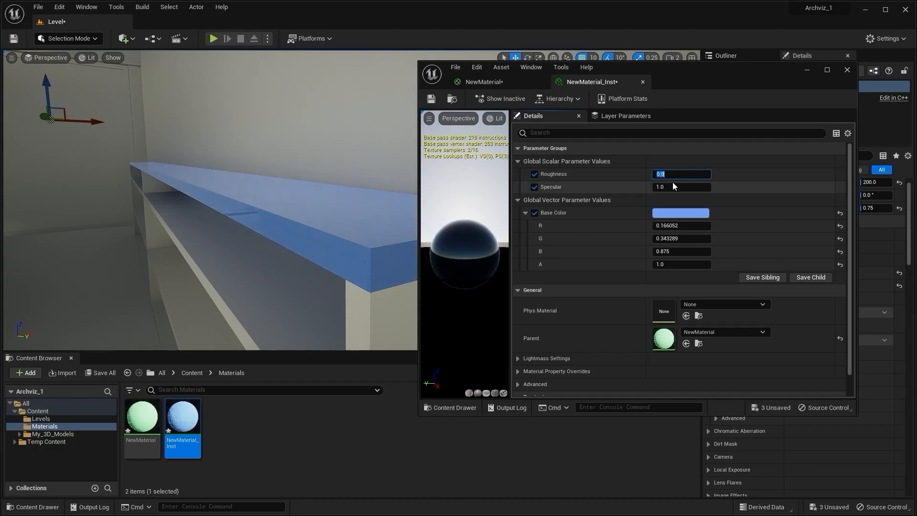
Set the instance's Roughness to 0.5, check the shelf top's look, and close the material editor window.
{"action": "type", "text": "0.5"}
{"action": "key", "text": "Return"}
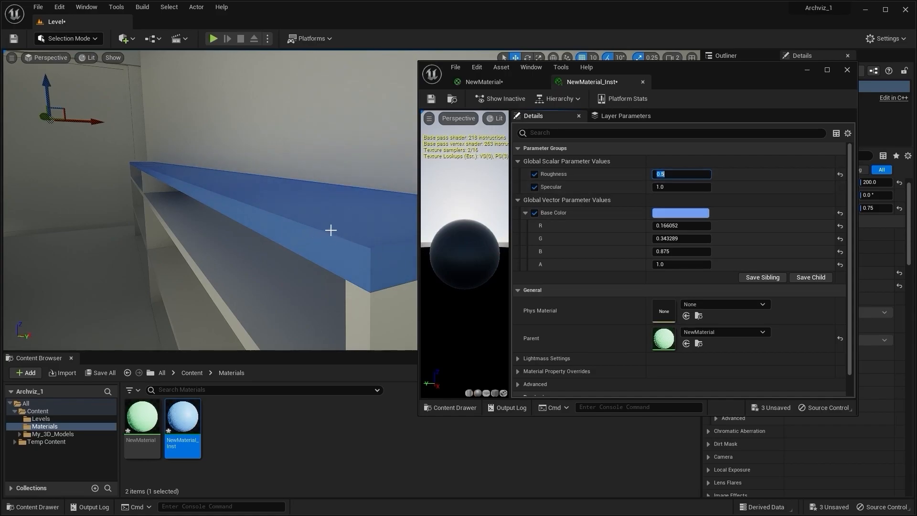
{"action": "right_click_drag", "start_coordinate": [399, 227], "coordinate": [444, 229]}
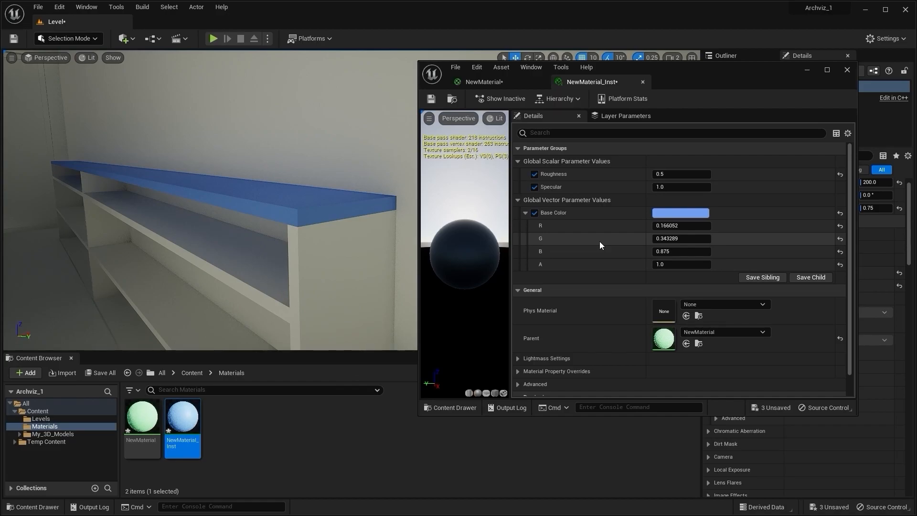
{"action": "left_click", "coordinate": [847, 70]}
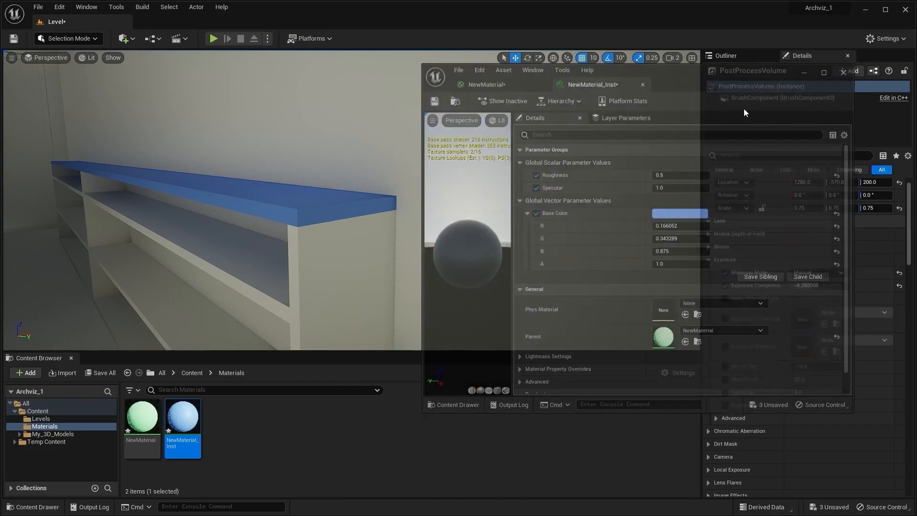
Bring the sofa cushions into view and create a folder named TExtures in the project's Content folder.
{"action": "mouse_move", "coordinate": [454, 248]}
{"action": "right_mouse_down"}
{"action": "mouse_move", "coordinate": [335, 250]}
{"action": "mouse_move", "coordinate": [568, 258]}
{"action": "mouse_move", "coordinate": [439, 242]}
{"action": "right_mouse_up"}
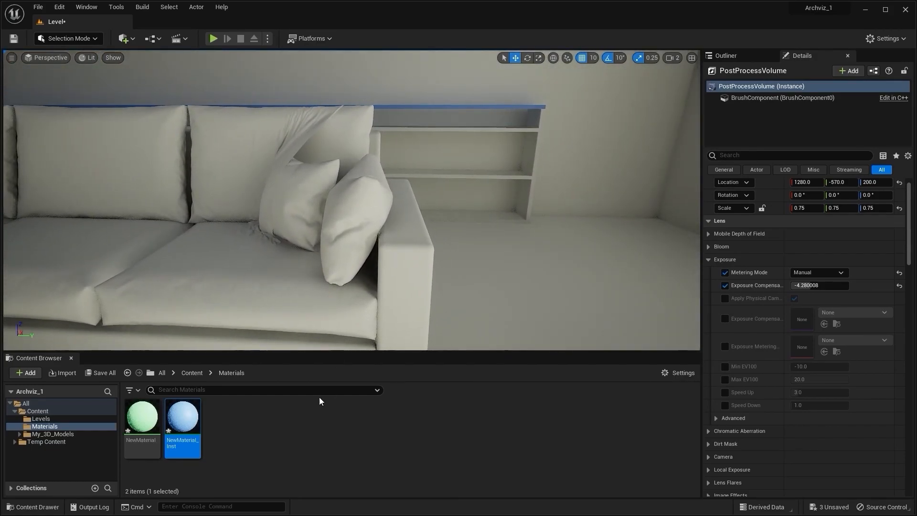
{"action": "left_click", "coordinate": [290, 430]}
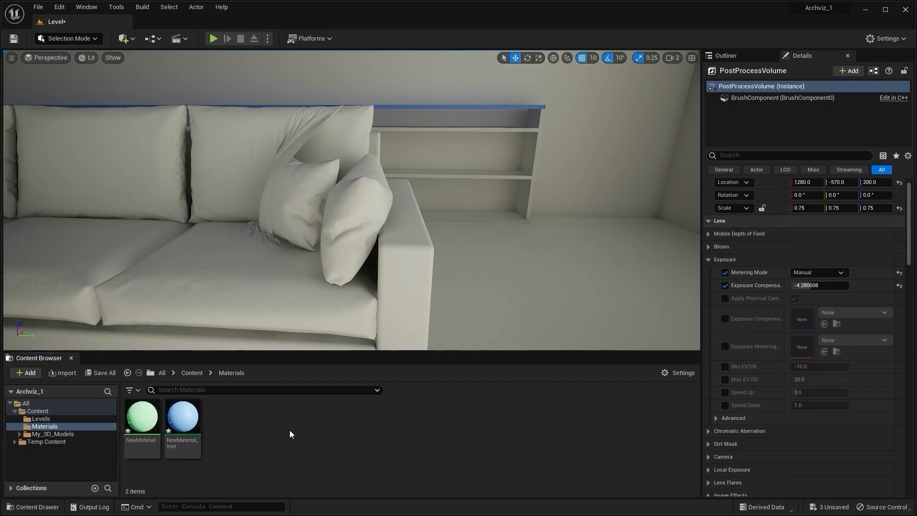
{"action": "left_click", "coordinate": [71, 410]}
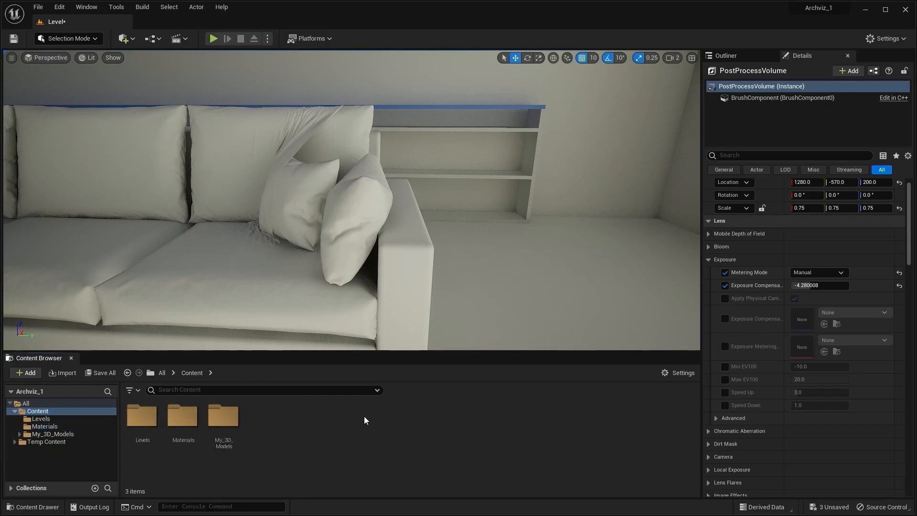
{"action": "right_click", "coordinate": [298, 411]}
{"action": "left_click", "coordinate": [367, 136]}
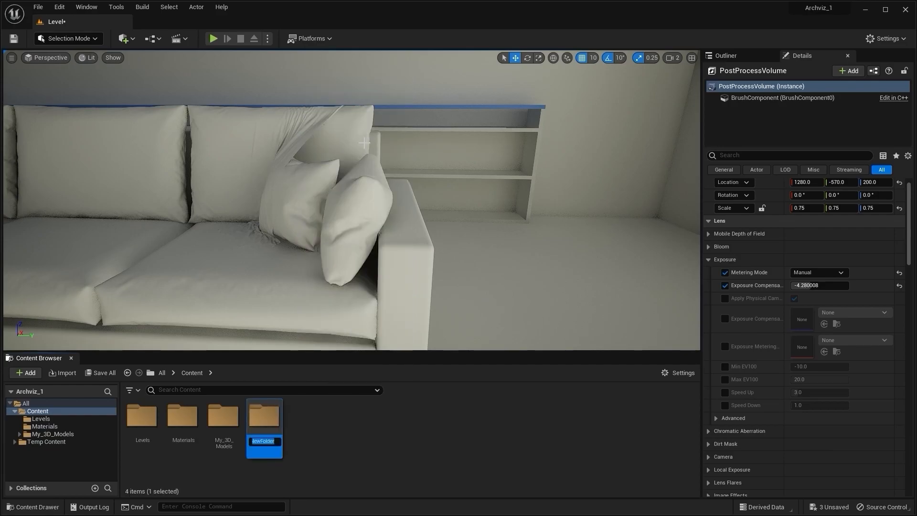
{"action": "type", "text": "TExtures"}
{"action": "key", "text": "Return"}
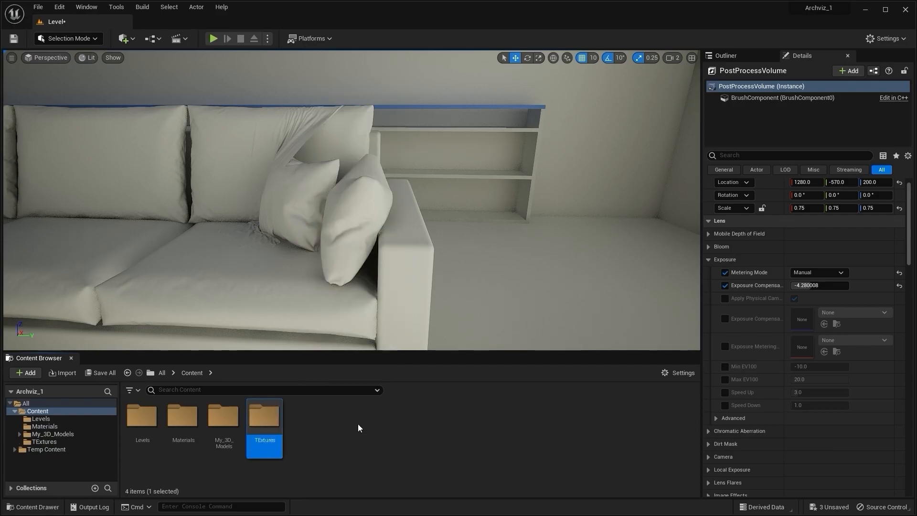
Create a subfolder named Fabric_Texture inside the TExtures folder and open it.
{"action": "double_click", "coordinate": [264, 422]}
{"action": "right_click", "coordinate": [253, 431]}
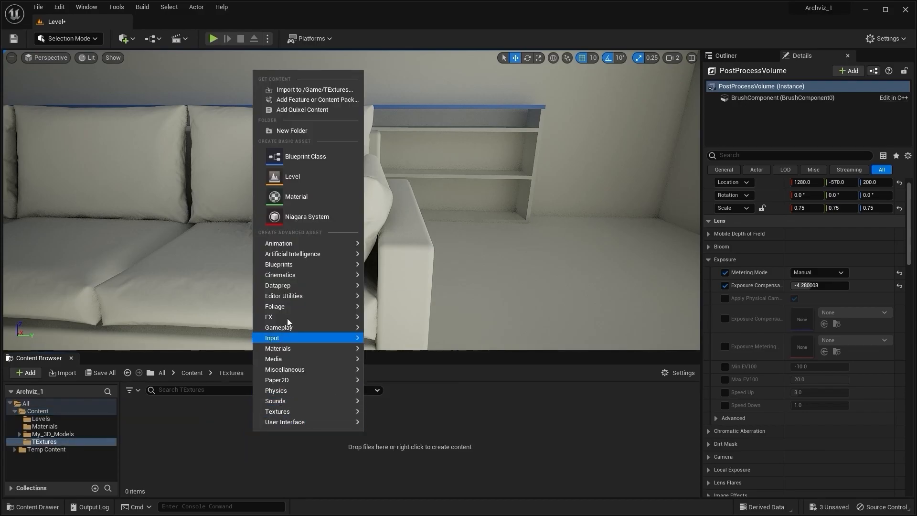
{"action": "left_click", "coordinate": [331, 127]}
{"action": "key", "text": "BackSpace"}
{"action": "type", "text": "Fabric"}
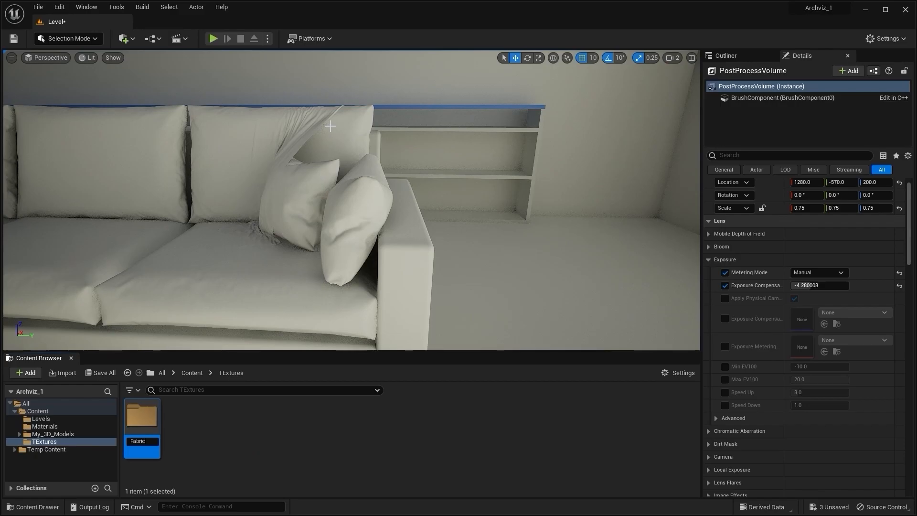
{"action": "type", "text": "_Texure"}
{"action": "key", "text": "Return"}
{"action": "left_click", "coordinate": [240, 447]}
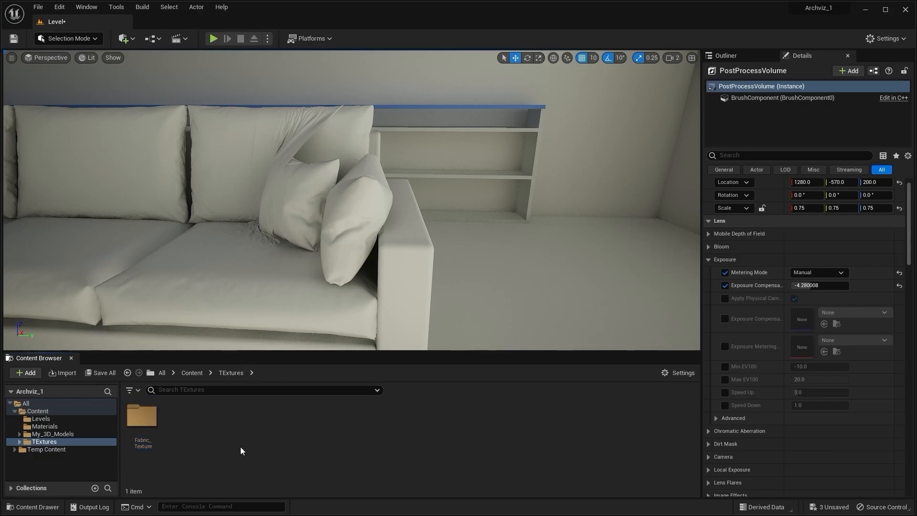
{"action": "double_click", "coordinate": [156, 422]}
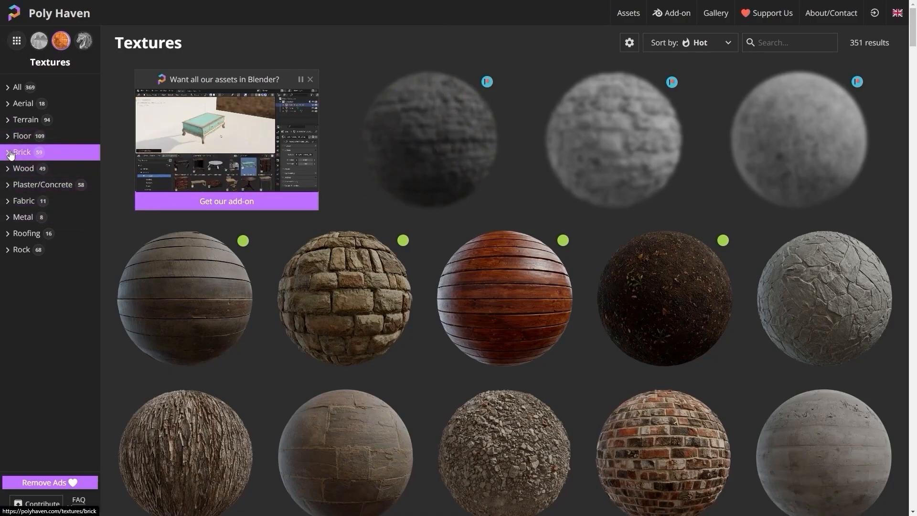
On the Poly Haven website, filter the textures to Fabric and download the red checkered Fabric Pattern 07 in 4K.
{"action": "left_click", "coordinate": [11, 205]}
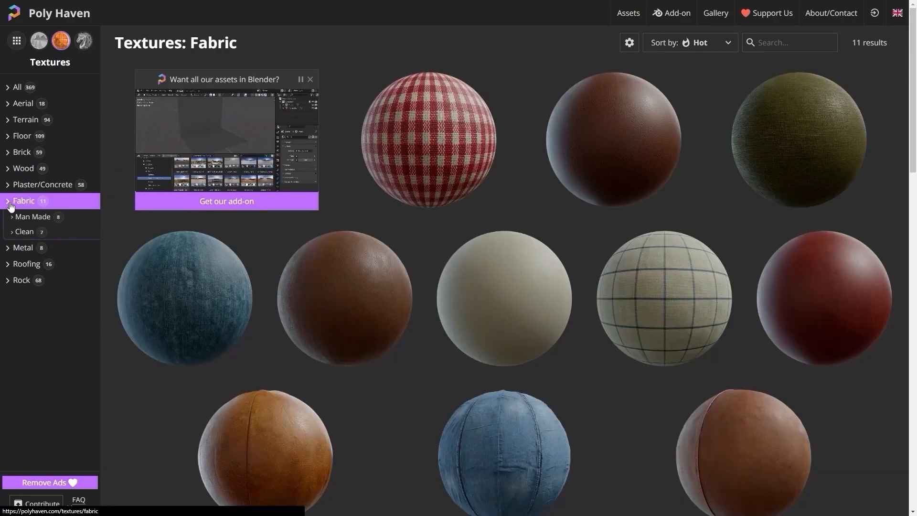
{"action": "left_click", "coordinate": [387, 183]}
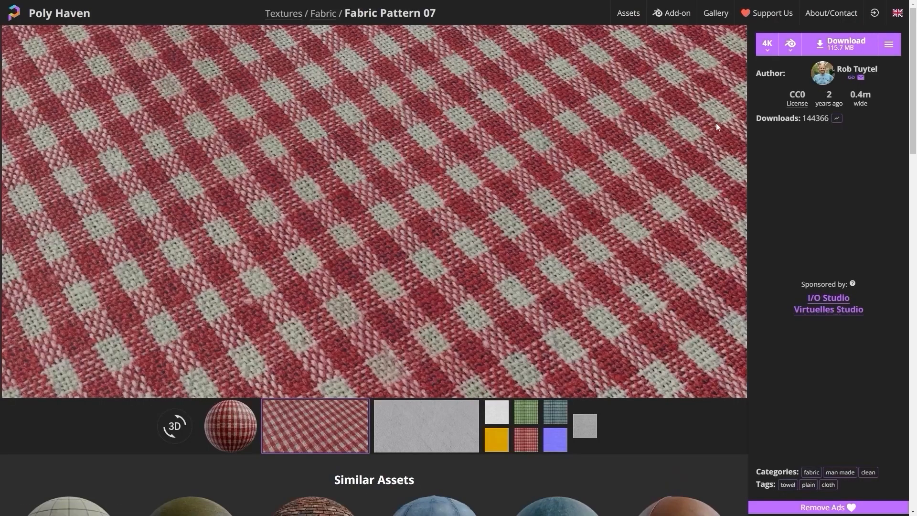
{"action": "left_click", "coordinate": [845, 44]}
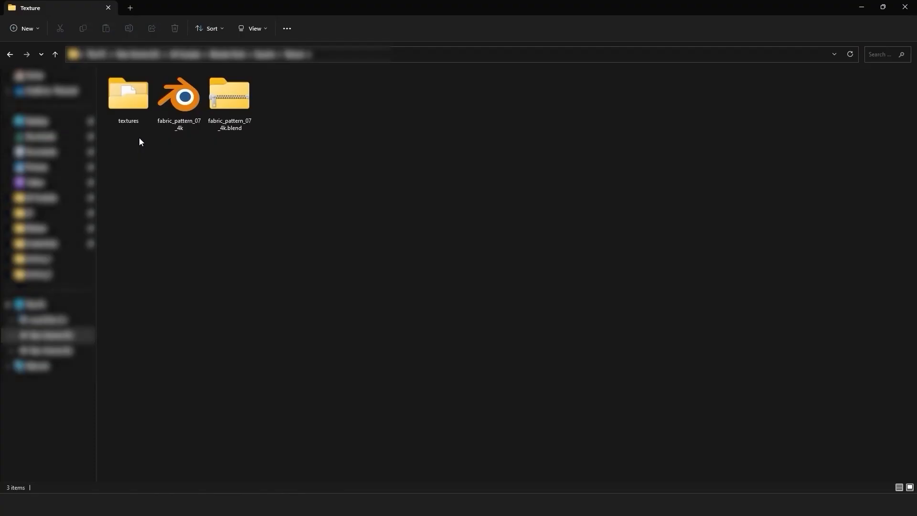
From the extracted textures folder in File Explorer, import the color, normal and roughness maps of fabric_pattern_07 into Unreal's Fabric_Texture folder.
{"action": "double_click", "coordinate": [124, 107]}
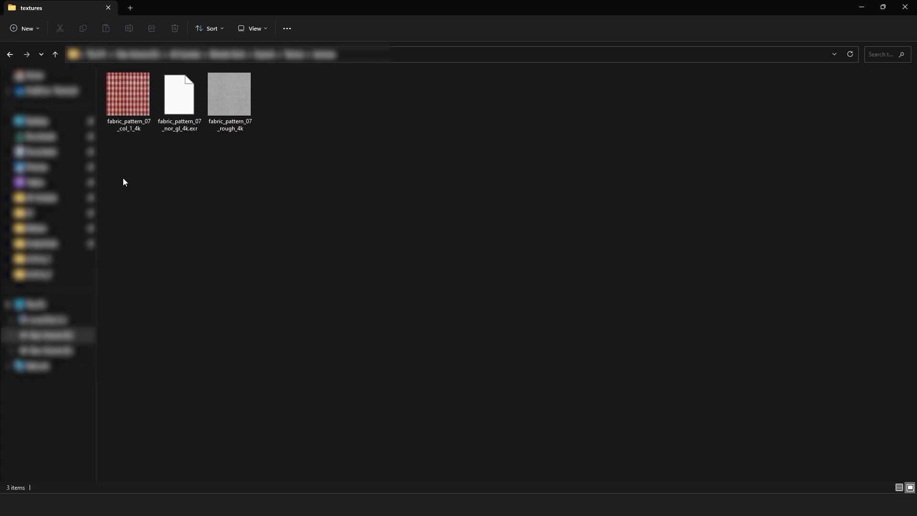
{"action": "left_click_drag", "start_coordinate": [123, 181], "coordinate": [264, 123]}
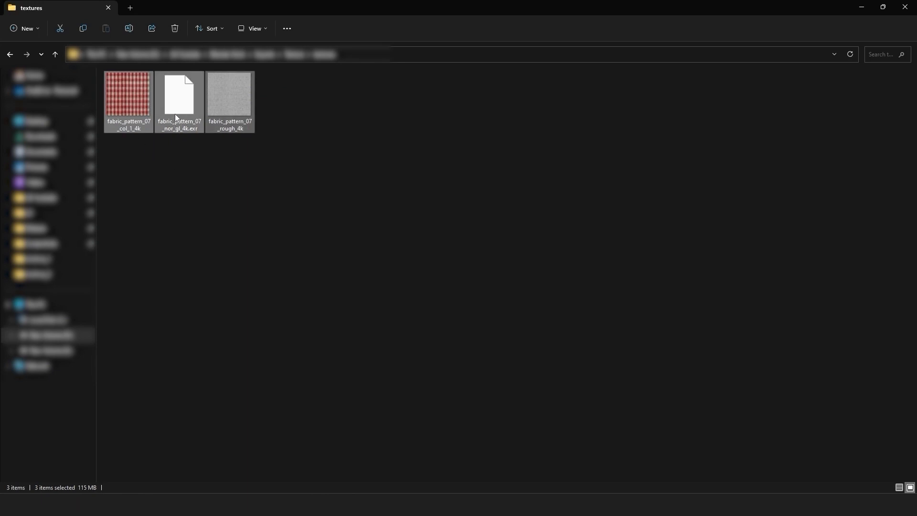
{"action": "left_click_drag", "start_coordinate": [191, 126], "coordinate": [318, 405]}
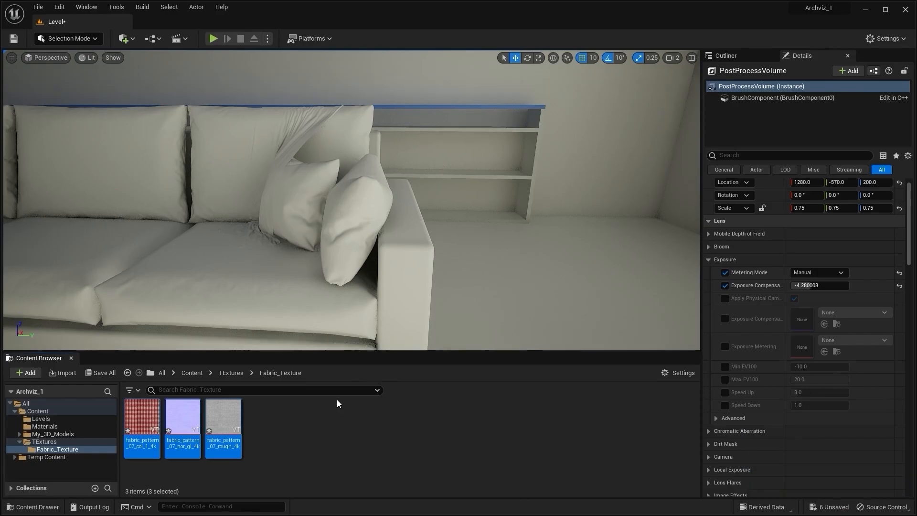
{"action": "left_click", "coordinate": [337, 400]}
Create a material named Cushion in the Fabric_Texture folder.
{"action": "right_click", "coordinate": [296, 429]}
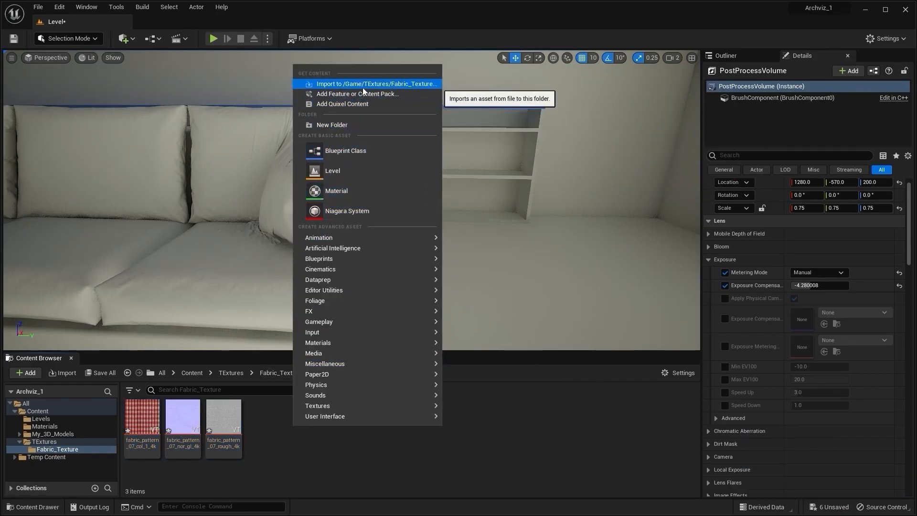
{"action": "left_click", "coordinate": [339, 194]}
{"action": "key", "text": "BackSpace"}
{"action": "type", "text": "Cushion"}
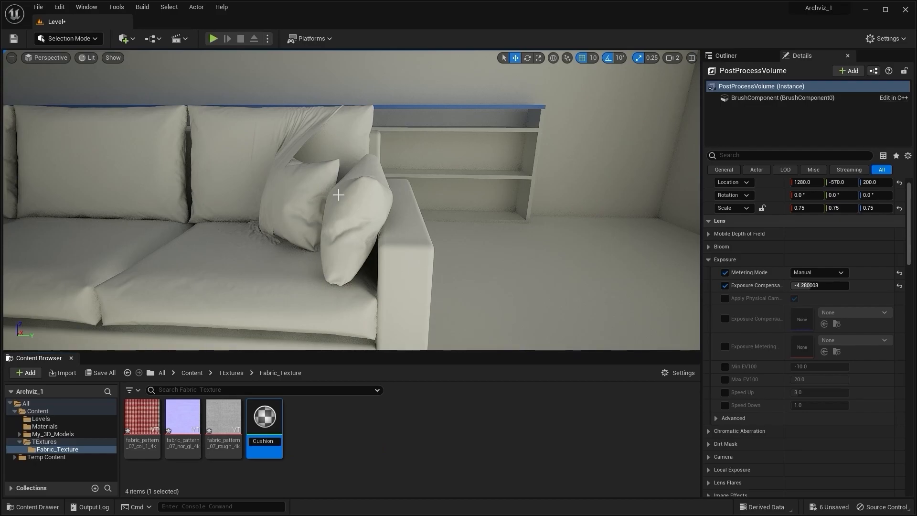
{"action": "key", "text": "Return"}
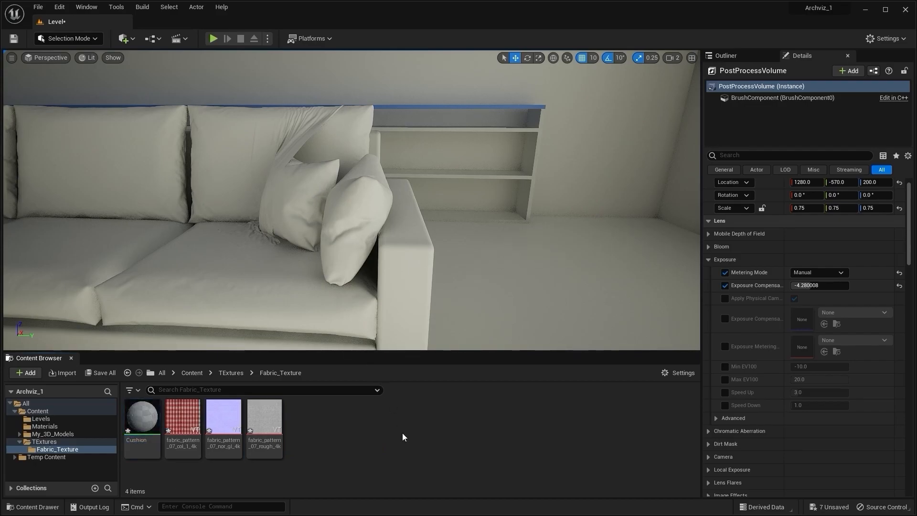
Open the Cushion material and add the fabric color, normal and roughness textures to its graph as Texture Sample nodes.
{"action": "double_click", "coordinate": [157, 425]}
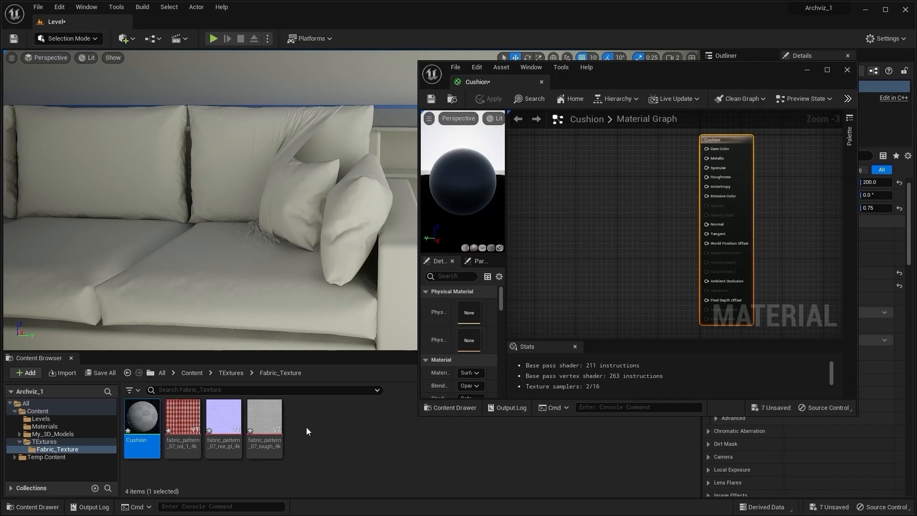
{"action": "left_click", "coordinate": [265, 418]}
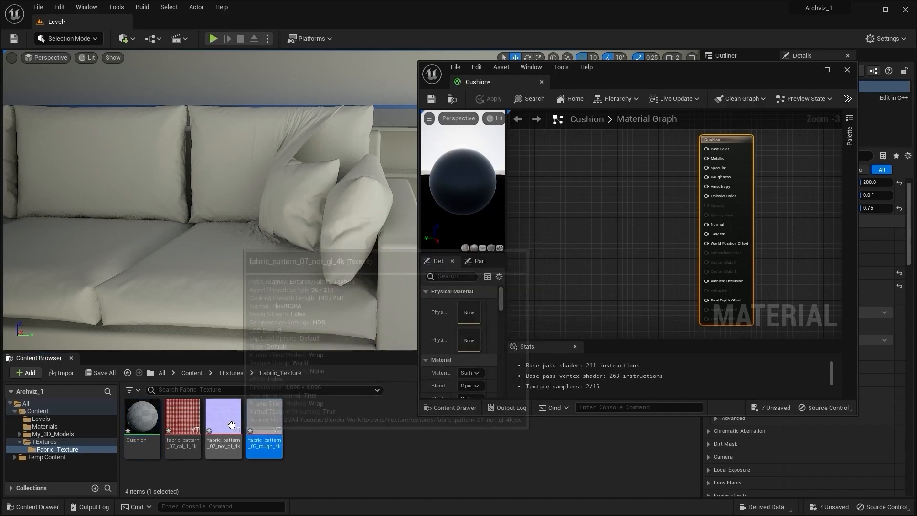
{"action": "left_click", "coordinate": [183, 420], "text": "shift"}
{"action": "left_click_drag", "start_coordinate": [265, 425], "coordinate": [631, 219]}
{"action": "left_click", "coordinate": [835, 68]}
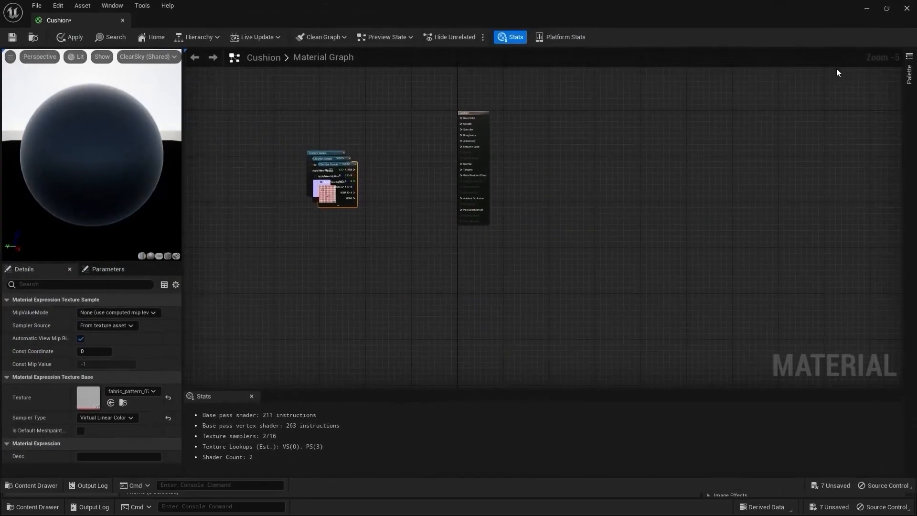
{"action": "scroll", "coordinate": [408, 182], "scroll_direction": "up", "scroll_amount": 3}
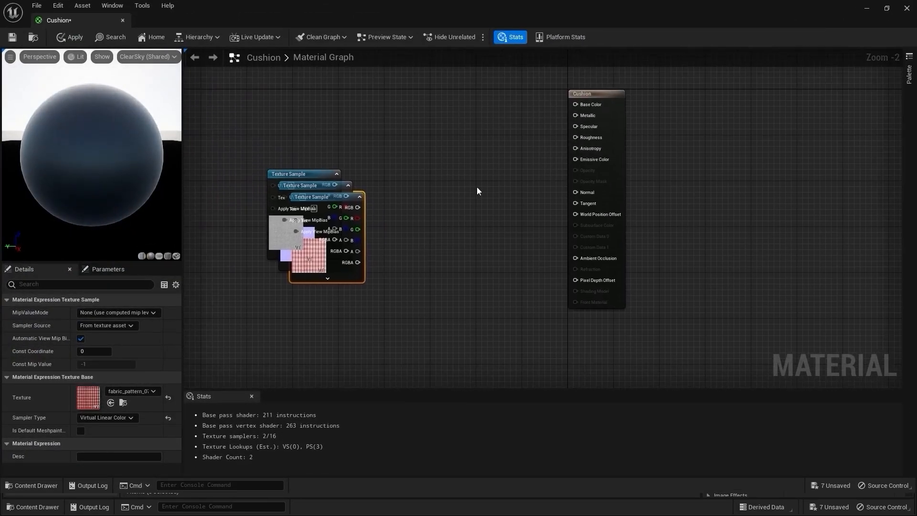
{"action": "right_click_drag", "start_coordinate": [445, 160], "coordinate": [473, 185]}
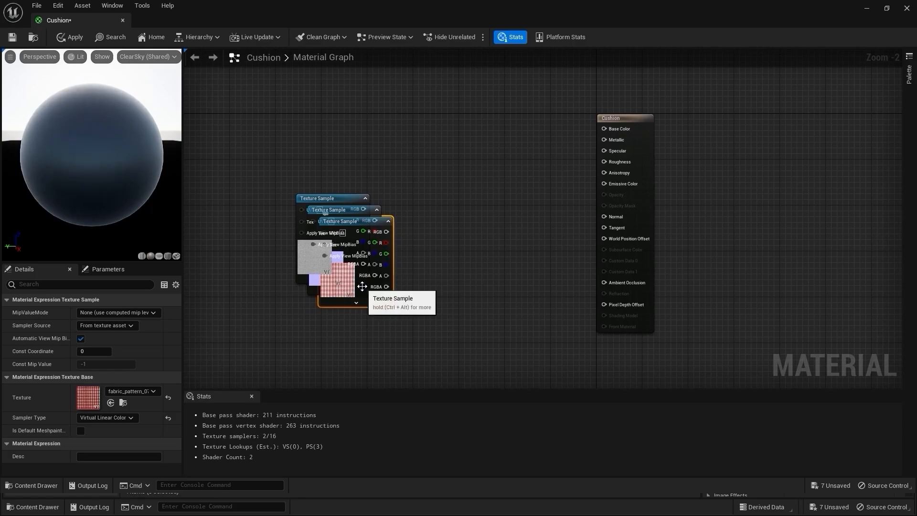
Arrange the three Texture Sample nodes in a column beside the Cushion output node: color above, roughness between, normal below.
{"action": "left_click_drag", "start_coordinate": [364, 286], "coordinate": [481, 102]}
{"action": "left_click_drag", "start_coordinate": [348, 282], "coordinate": [461, 375]}
{"action": "left_click_drag", "start_coordinate": [359, 220], "coordinate": [323, 283]}
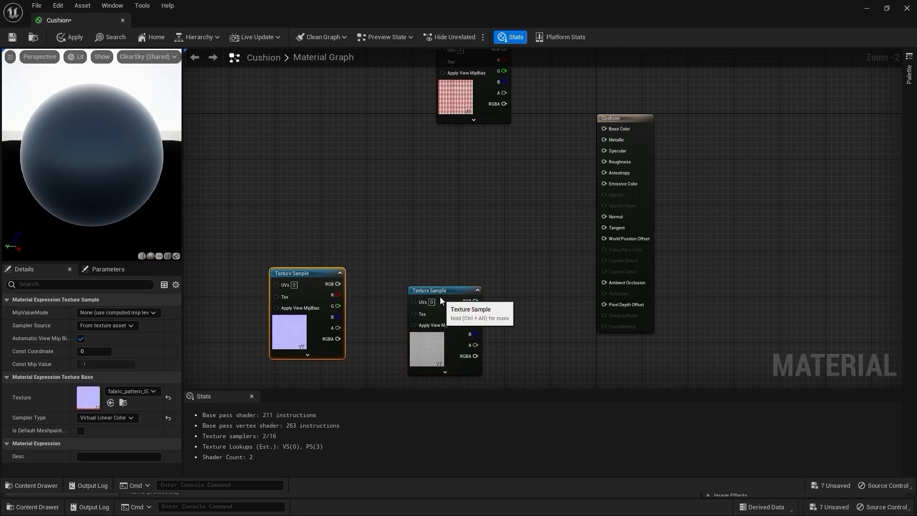
{"action": "left_click_drag", "start_coordinate": [440, 297], "coordinate": [416, 159]}
{"action": "left_click_drag", "start_coordinate": [329, 284], "coordinate": [472, 302]}
{"action": "left_click_drag", "start_coordinate": [410, 167], "coordinate": [451, 190]}
{"action": "left_click_drag", "start_coordinate": [479, 95], "coordinate": [463, 128]}
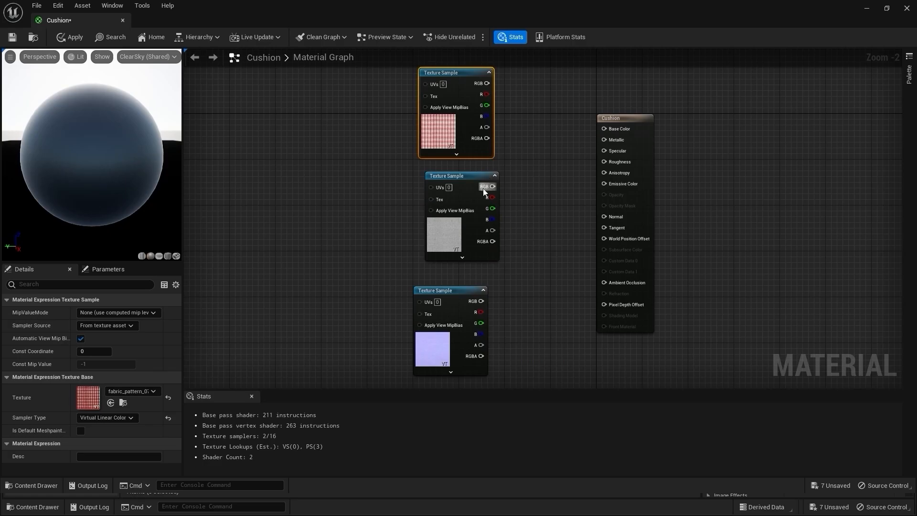
{"action": "left_click_drag", "start_coordinate": [466, 176], "coordinate": [455, 176]}
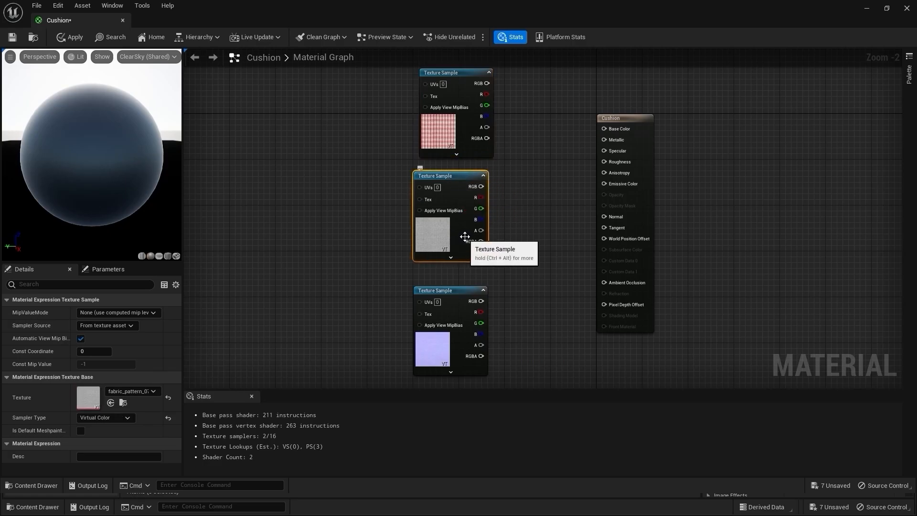
{"action": "left_click", "coordinate": [546, 188]}
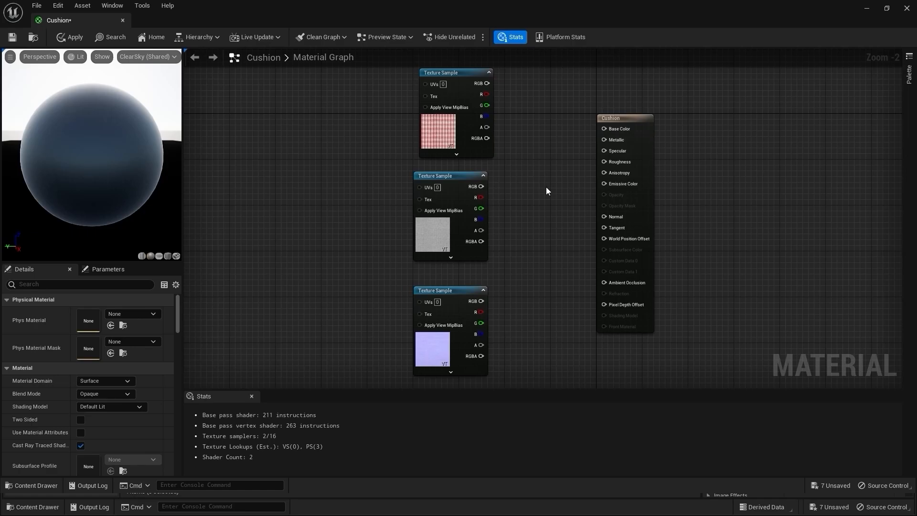
Enable sRGB on the fabric_pattern_07 color texture, and keep the Cushion material's changes when closing the editors.
{"action": "left_click", "coordinate": [867, 12]}
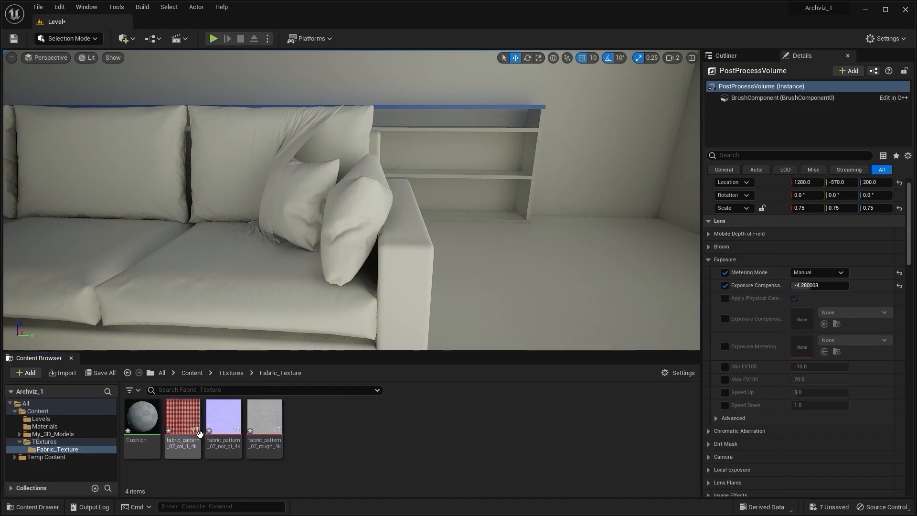
{"action": "double_click", "coordinate": [190, 420]}
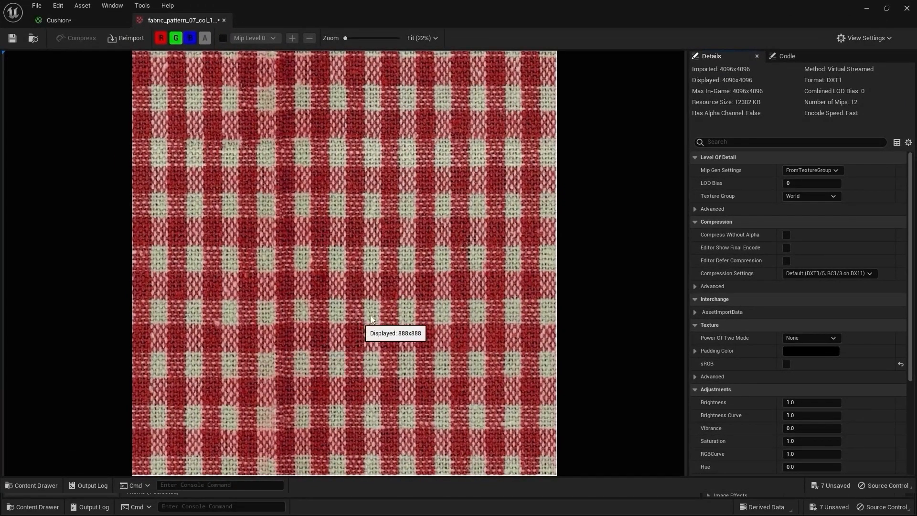
{"action": "left_click", "coordinate": [788, 364]}
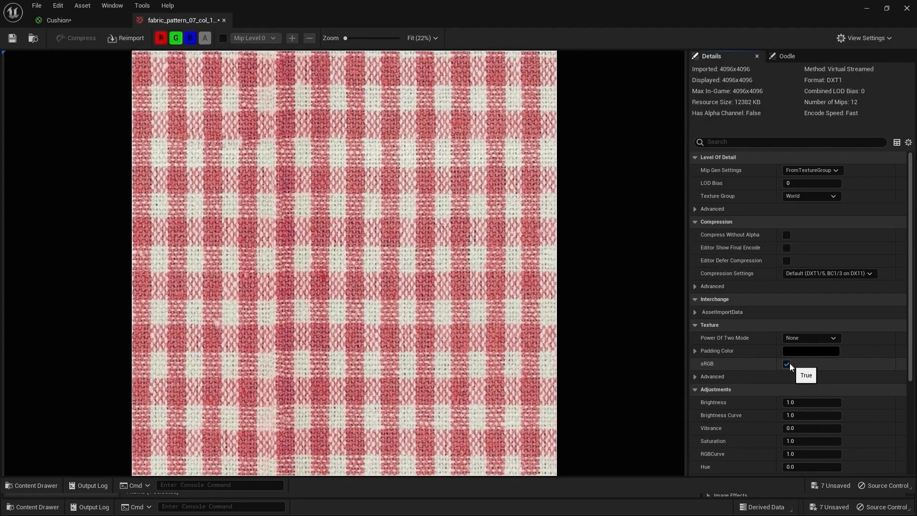
{"action": "left_click", "coordinate": [907, 8]}
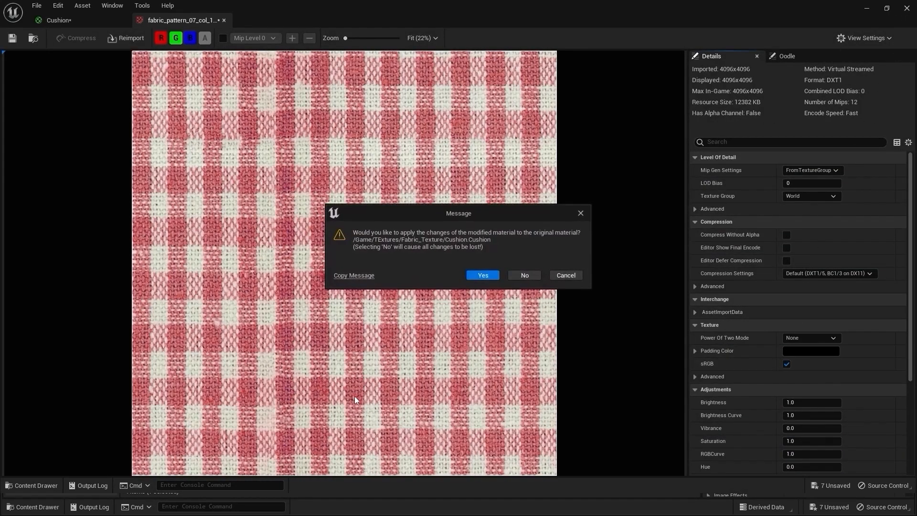
{"action": "left_click", "coordinate": [492, 275]}
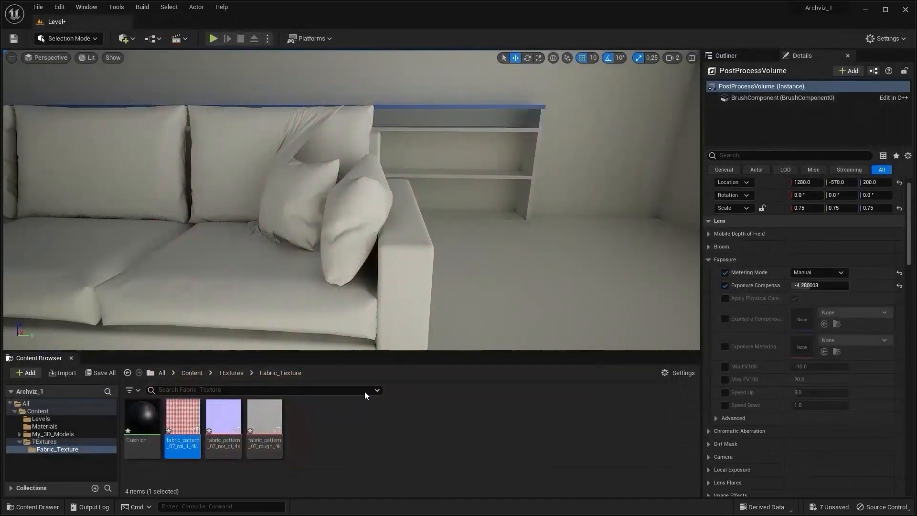
Set the compression of the fabric_pattern_07 normal texture to Normalmap (DXT5, BC5 on DX11) and close its editor.
{"action": "double_click", "coordinate": [234, 413]}
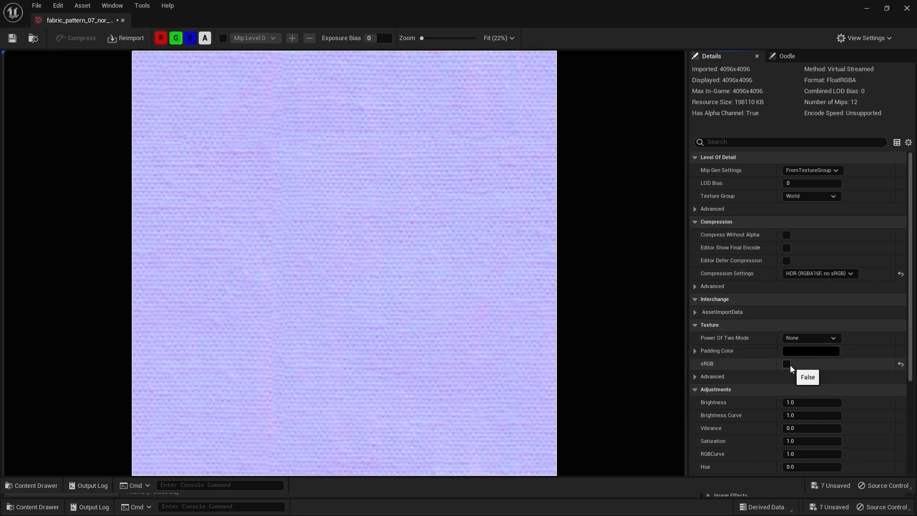
{"action": "left_click", "coordinate": [800, 273]}
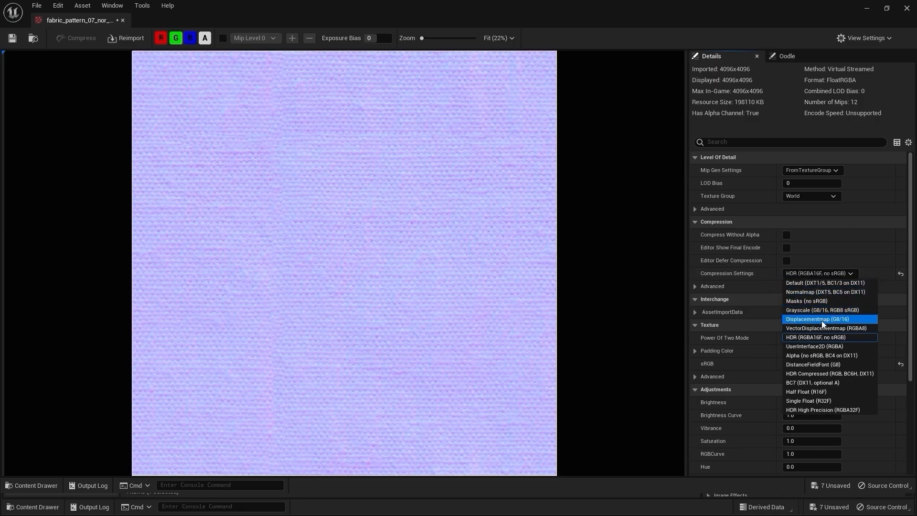
{"action": "left_click", "coordinate": [820, 293]}
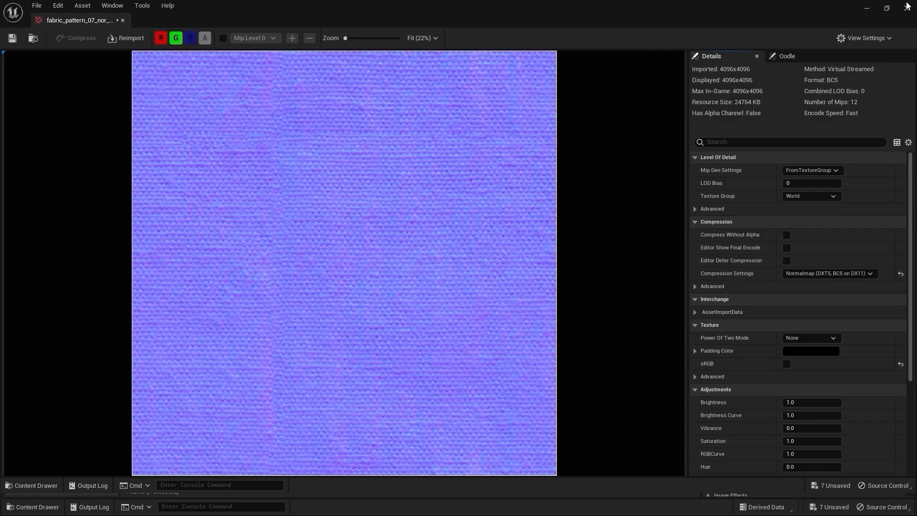
{"action": "left_click", "coordinate": [907, 5]}
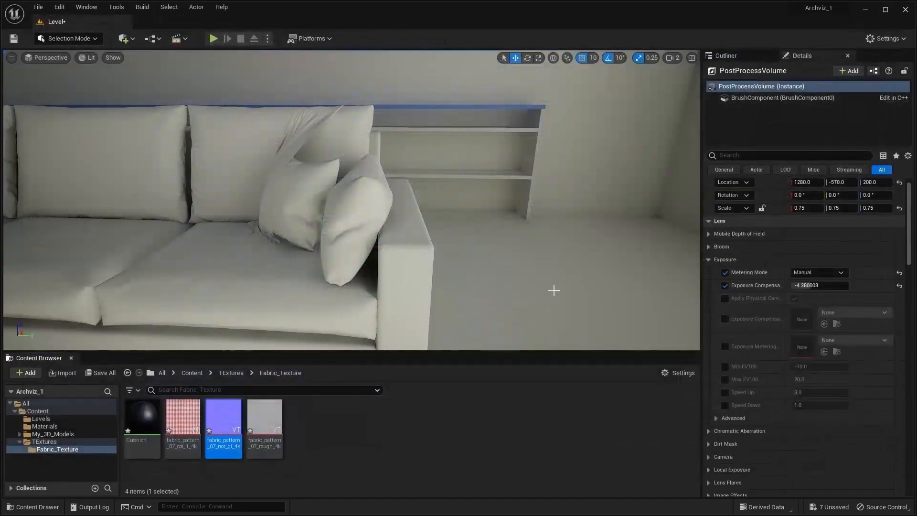
Disable sRGB on the fabric_pattern_07 roughness texture and set its compression to Masks (no sRGB).
{"action": "double_click", "coordinate": [280, 411]}
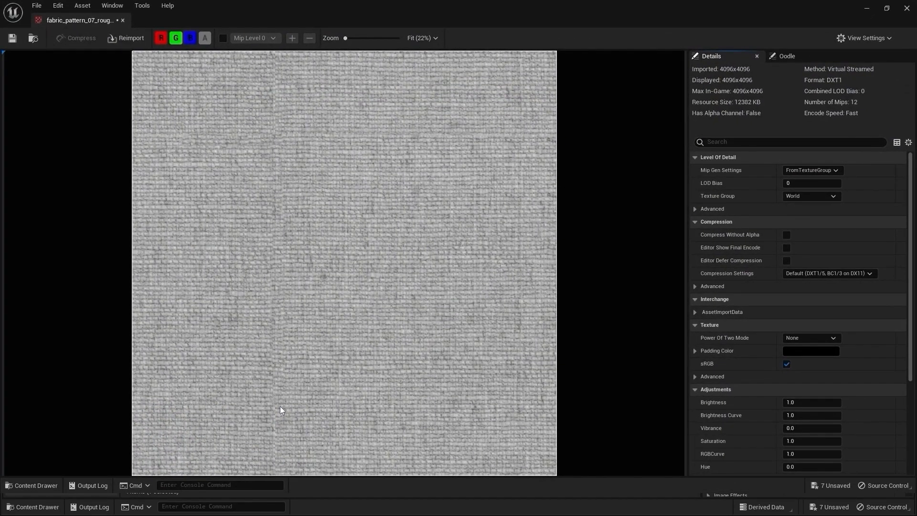
{"action": "left_click", "coordinate": [786, 365]}
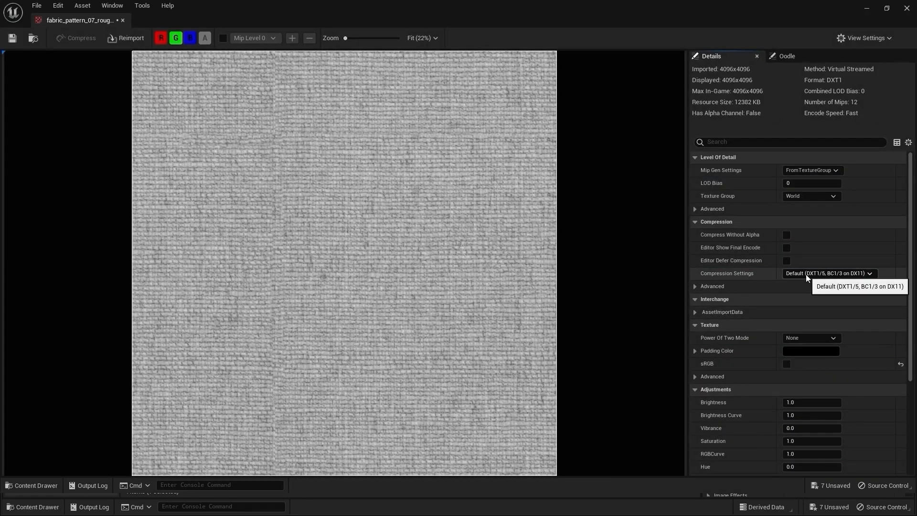
{"action": "left_click", "coordinate": [806, 274]}
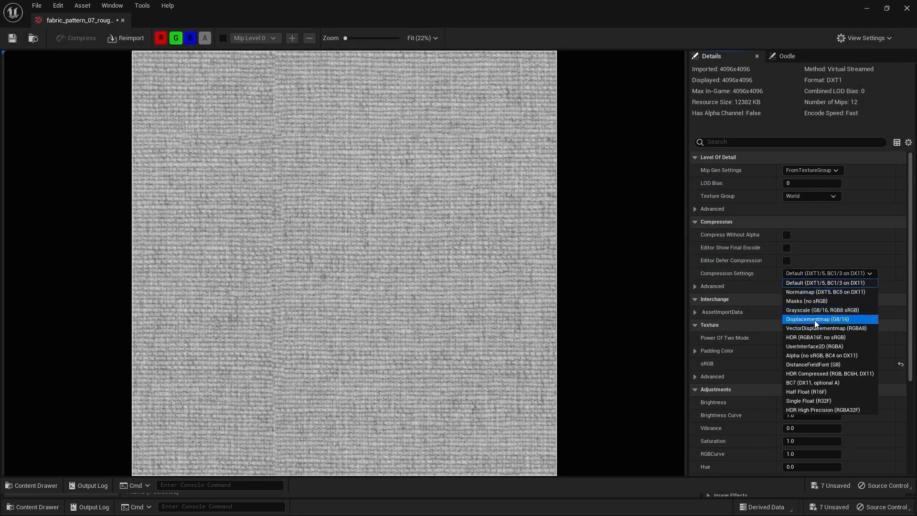
{"action": "left_click", "coordinate": [818, 301]}
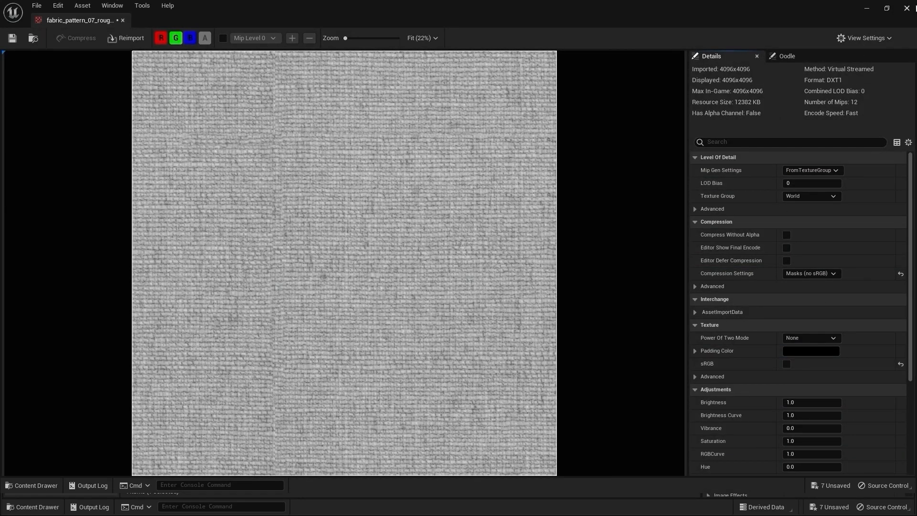
{"action": "left_click", "coordinate": [913, 7]}
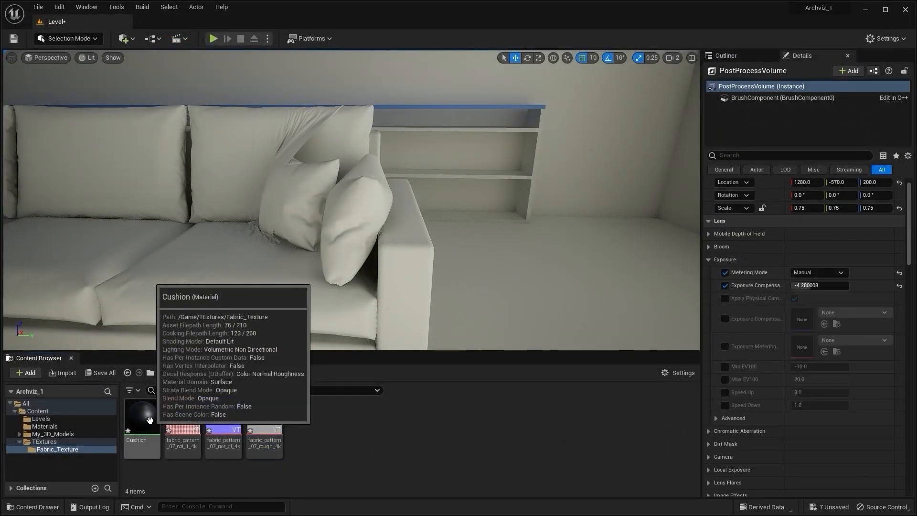
Reopen the Cushion material and set the color Texture Sample's sampler type to Virtual Color.
{"action": "double_click", "coordinate": [150, 420]}
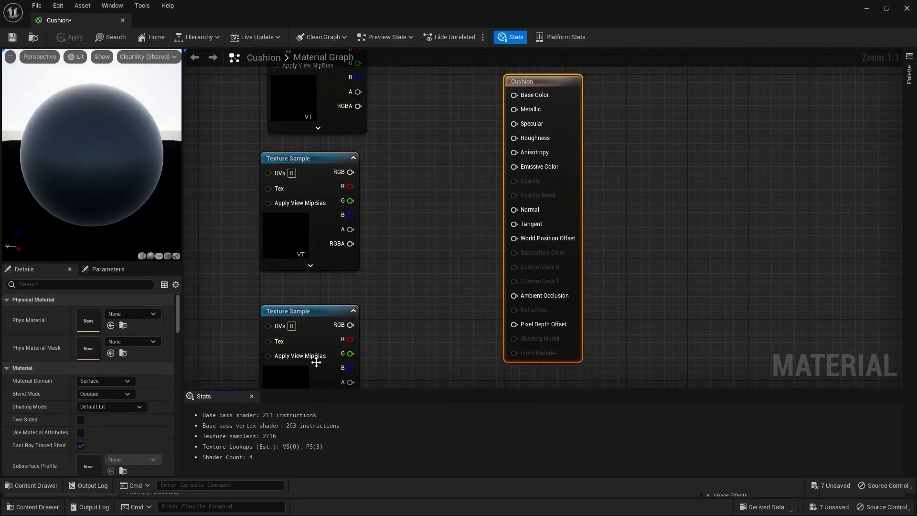
{"action": "left_click", "coordinate": [460, 160]}
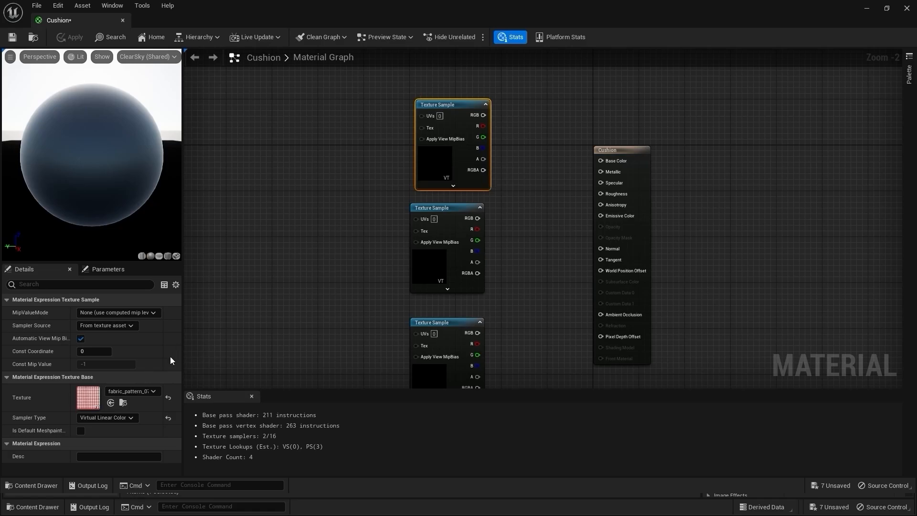
{"action": "left_click", "coordinate": [125, 418]}
{"action": "left_click", "coordinate": [117, 426]}
Set the sampler type to Virtual Mask on the roughness Texture Sample and Virtual Normal on the normal one.
{"action": "right_click_drag", "start_coordinate": [315, 361], "coordinate": [312, 310]}
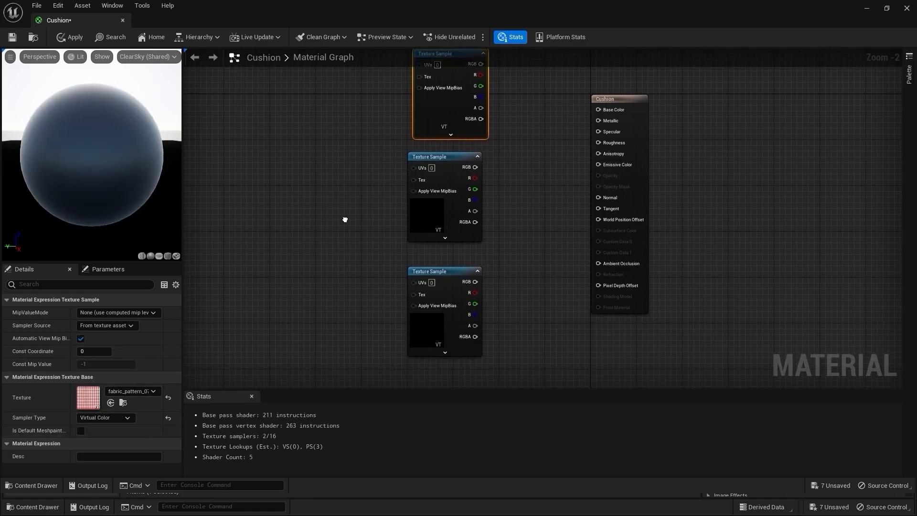
{"action": "left_click", "coordinate": [441, 208]}
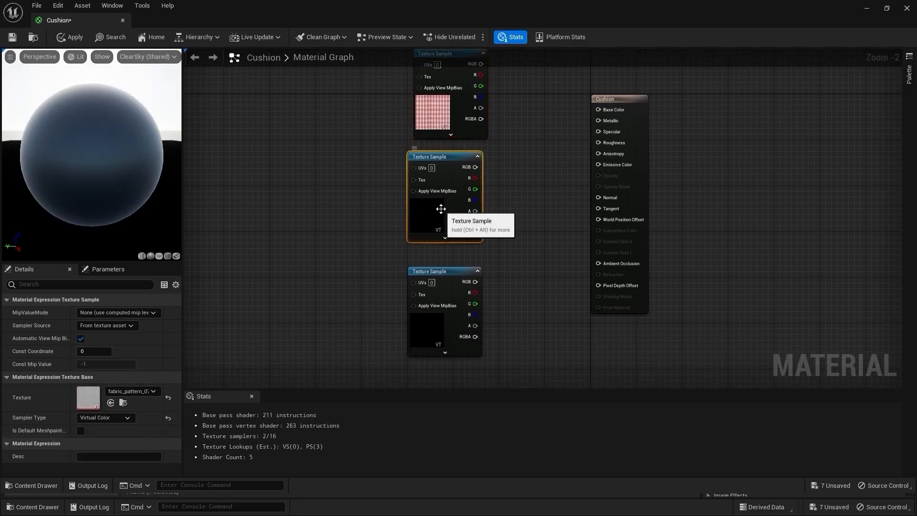
{"action": "left_click", "coordinate": [125, 418]}
{"action": "left_click", "coordinate": [103, 472]}
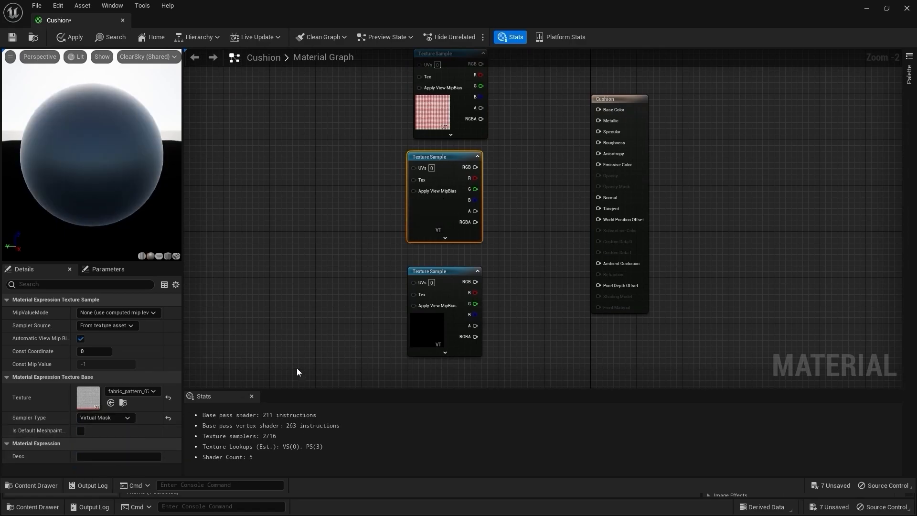
{"action": "left_click", "coordinate": [435, 305]}
{"action": "left_click", "coordinate": [106, 419]}
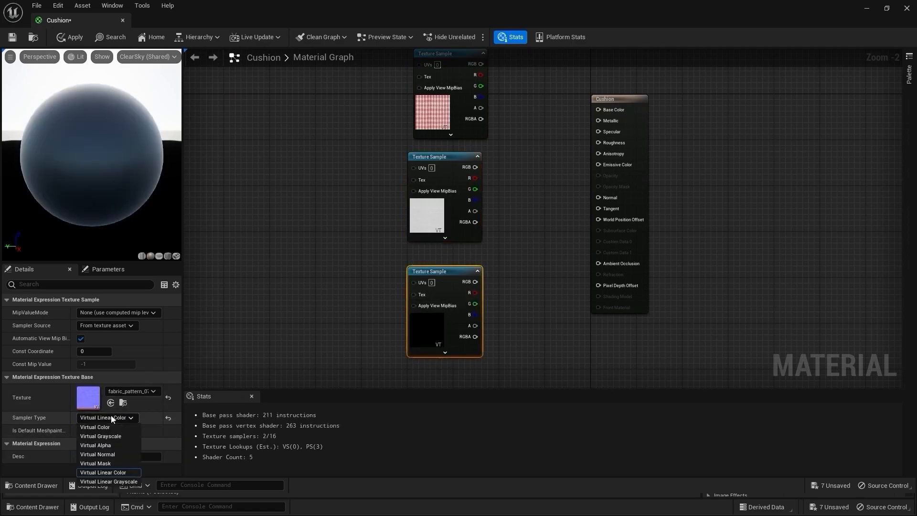
{"action": "left_click", "coordinate": [117, 454]}
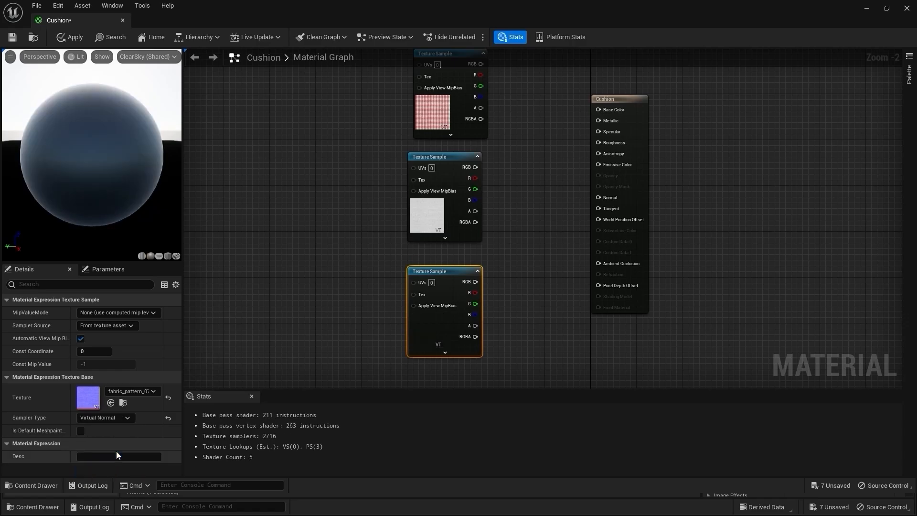
Connect the RGB outputs of the color, roughness and normal samples to the material's Base Color, Roughness and Normal inputs.
{"action": "right_click_drag", "start_coordinate": [553, 180], "coordinate": [549, 190]}
{"action": "scroll", "coordinate": [461, 273], "scroll_direction": "up", "scroll_amount": 2}
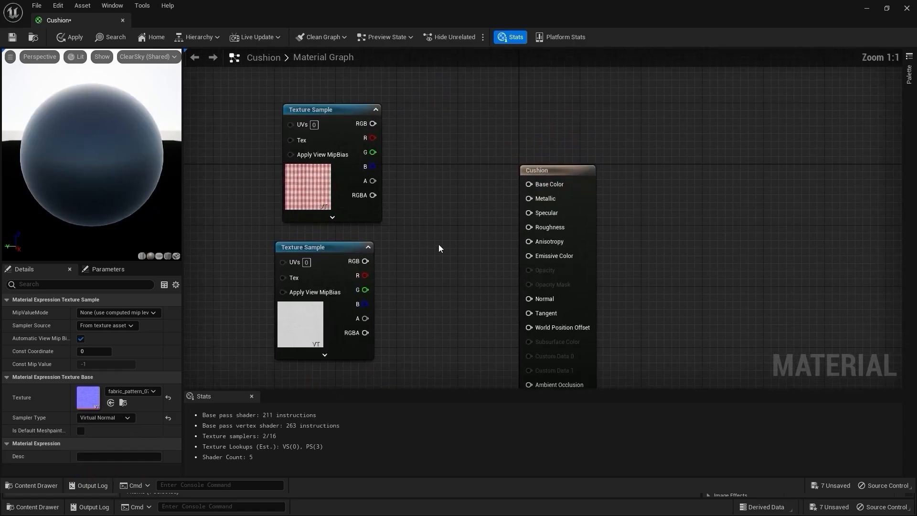
{"action": "left_click_drag", "start_coordinate": [389, 152], "coordinate": [545, 213]}
{"action": "right_click_drag", "start_coordinate": [489, 268], "coordinate": [477, 143]}
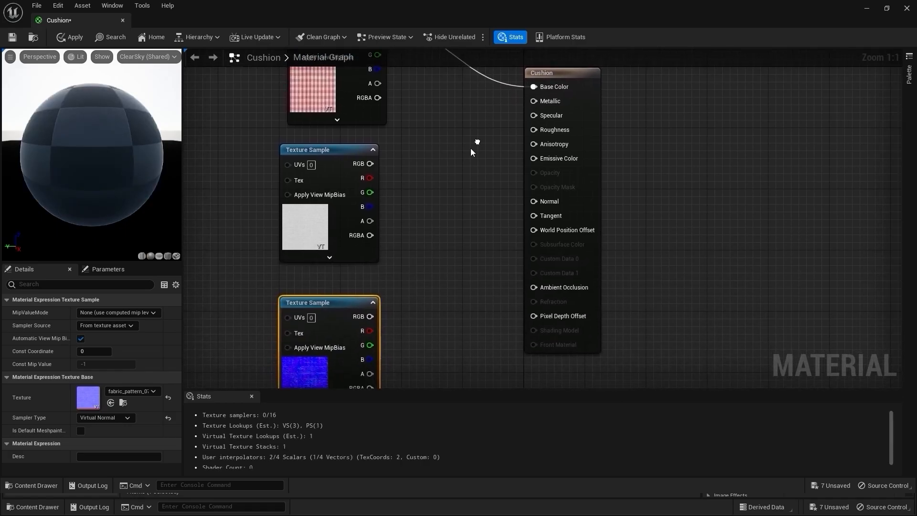
{"action": "left_click_drag", "start_coordinate": [374, 163], "coordinate": [529, 131]}
{"action": "right_click_drag", "start_coordinate": [385, 325], "coordinate": [357, 262]}
{"action": "left_click_drag", "start_coordinate": [341, 254], "coordinate": [509, 138]}
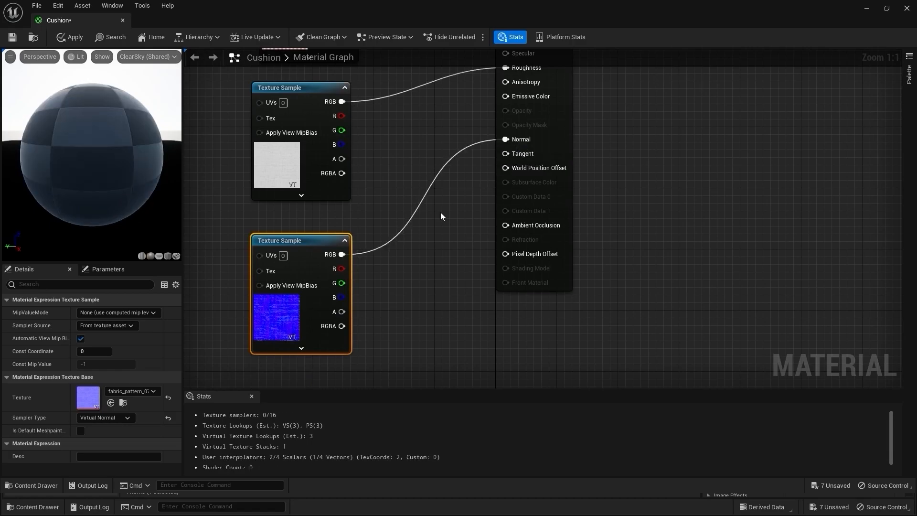
Restore the material editor to a smaller window over the level and apply the Cushion material's changes.
{"action": "scroll", "coordinate": [440, 212], "scroll_direction": "down", "scroll_amount": 4}
{"action": "right_click_drag", "start_coordinate": [340, 142], "coordinate": [391, 177]}
{"action": "double_click", "coordinate": [474, 8]}
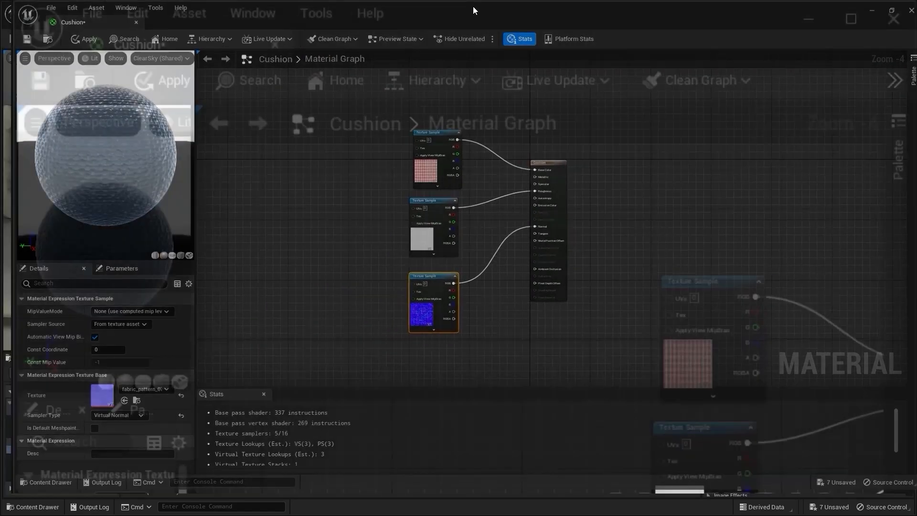
{"action": "left_click", "coordinate": [496, 99]}
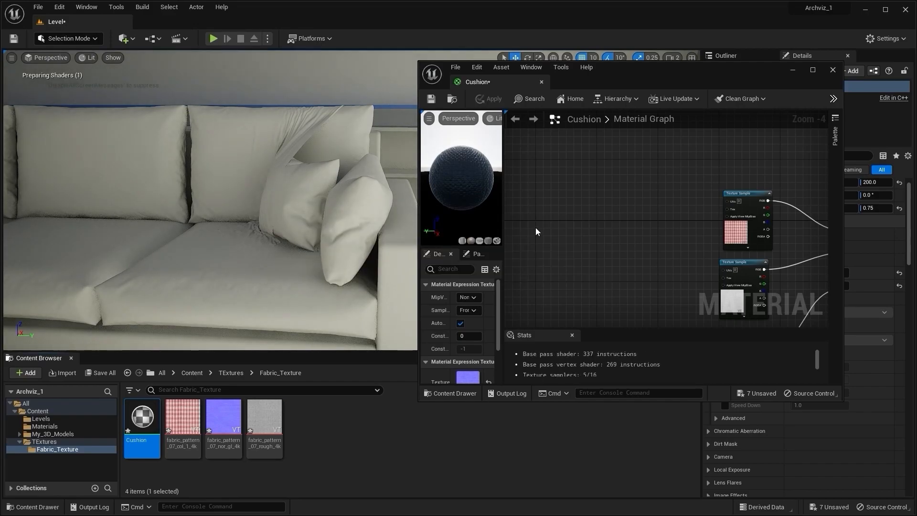
Minimize the material editor and assign the Cushion material to a small throw pillow on the sofa.
{"action": "left_click", "coordinate": [788, 70]}
{"action": "right_click_drag", "start_coordinate": [326, 267], "coordinate": [301, 244]}
{"action": "left_click_drag", "start_coordinate": [141, 417], "coordinate": [240, 244]}
{"action": "left_click_drag", "start_coordinate": [261, 204], "coordinate": [262, 203]}
{"action": "mouse_move", "coordinate": [286, 215]}
{"action": "right_mouse_down"}
{"action": "mouse_move", "coordinate": [330, 215]}
{"action": "mouse_move", "coordinate": [296, 217]}
{"action": "mouse_move", "coordinate": [329, 234]}
{"action": "mouse_move", "coordinate": [251, 231]}
{"action": "mouse_move", "coordinate": [248, 212]}
{"action": "mouse_move", "coordinate": [278, 221]}
{"action": "mouse_move", "coordinate": [265, 220]}
{"action": "mouse_move", "coordinate": [264, 240]}
{"action": "mouse_move", "coordinate": [285, 218]}
{"action": "right_mouse_up"}
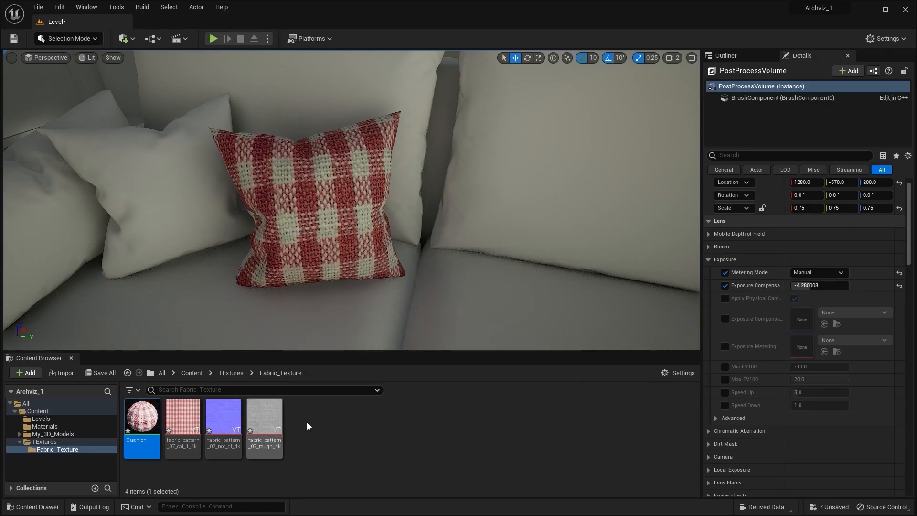
Reopen the Cushion material in a maximized editor and add a TextureCoordinate node beside the texture samples.
{"action": "double_click", "coordinate": [138, 405]}
{"action": "left_click", "coordinate": [804, 72]}
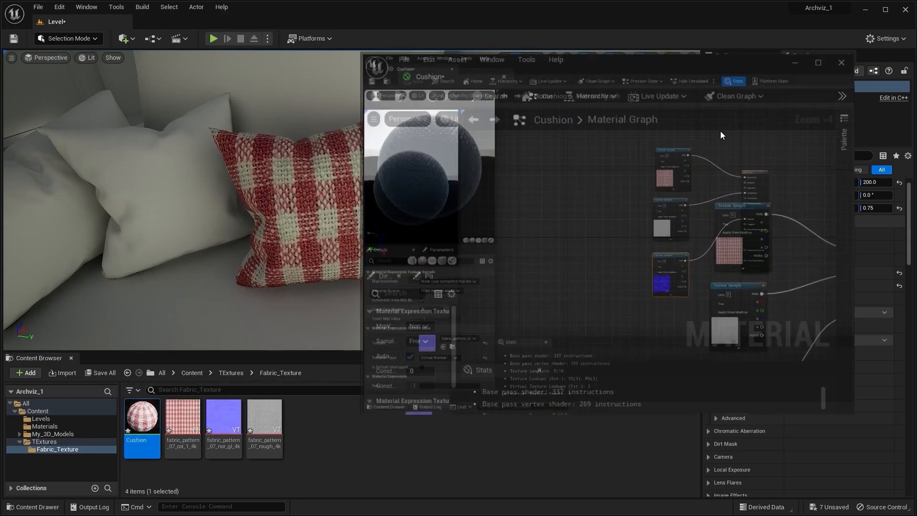
{"action": "right_click", "coordinate": [339, 150]}
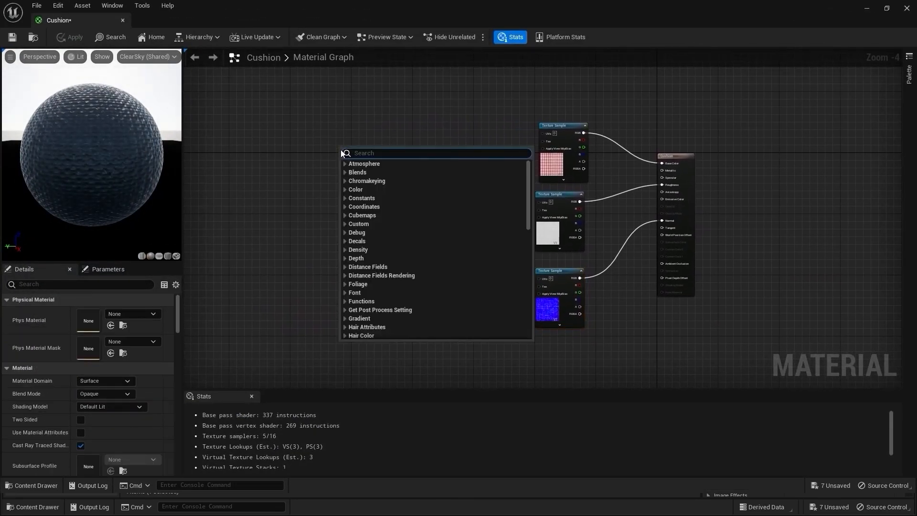
{"action": "type", "text": "textureco"}
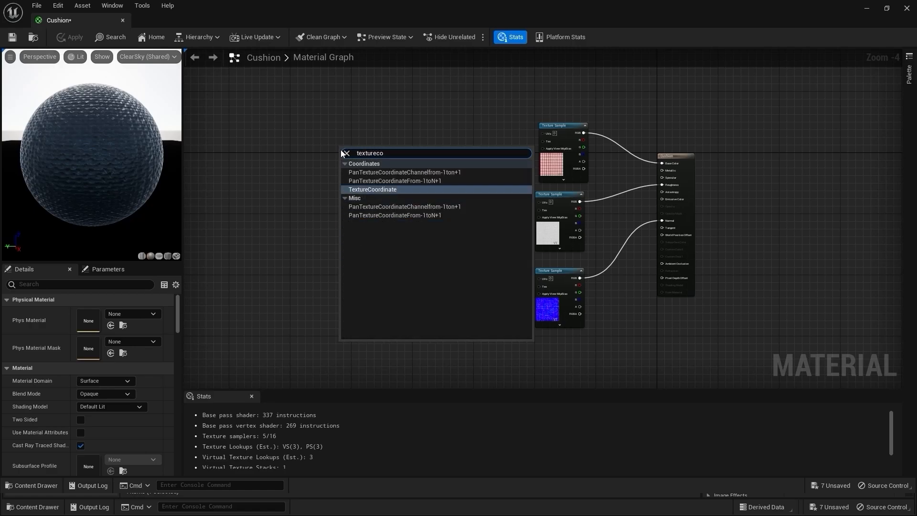
{"action": "key", "text": "Return"}
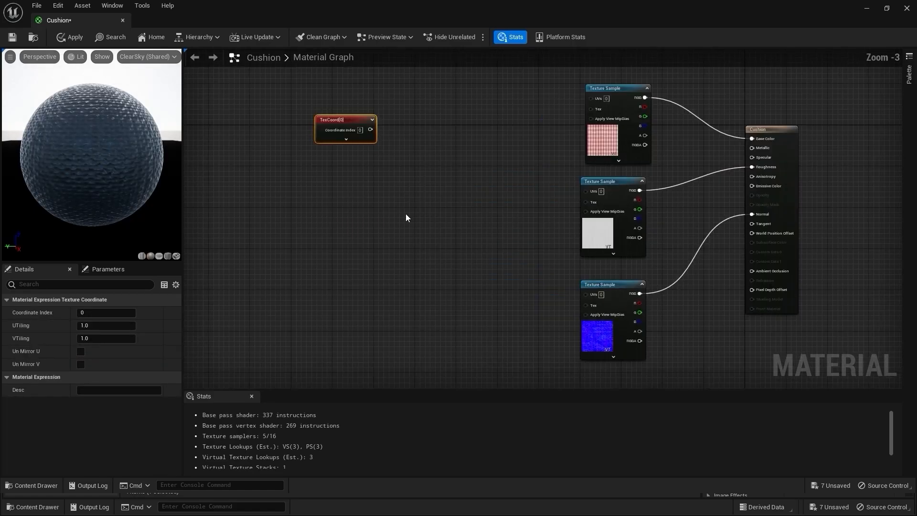
{"action": "left_click", "coordinate": [405, 218]}
{"action": "scroll", "coordinate": [486, 248], "scroll_direction": "up", "scroll_amount": 1}
{"action": "left_click", "coordinate": [320, 124]}
{"action": "left_click", "coordinate": [371, 152]}
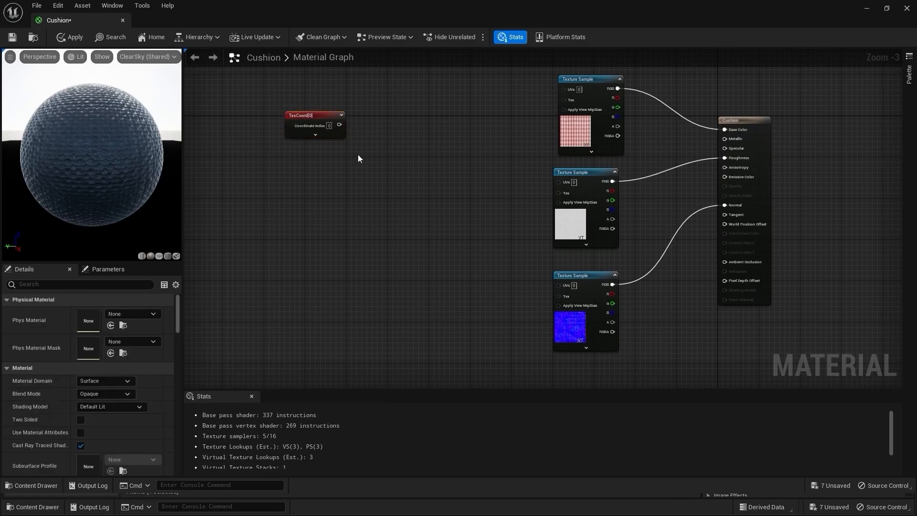
Add a Multiply node and place it between the TexCoord node and the texture samples.
{"action": "right_click", "coordinate": [354, 159]}
{"action": "type", "text": "multi"}
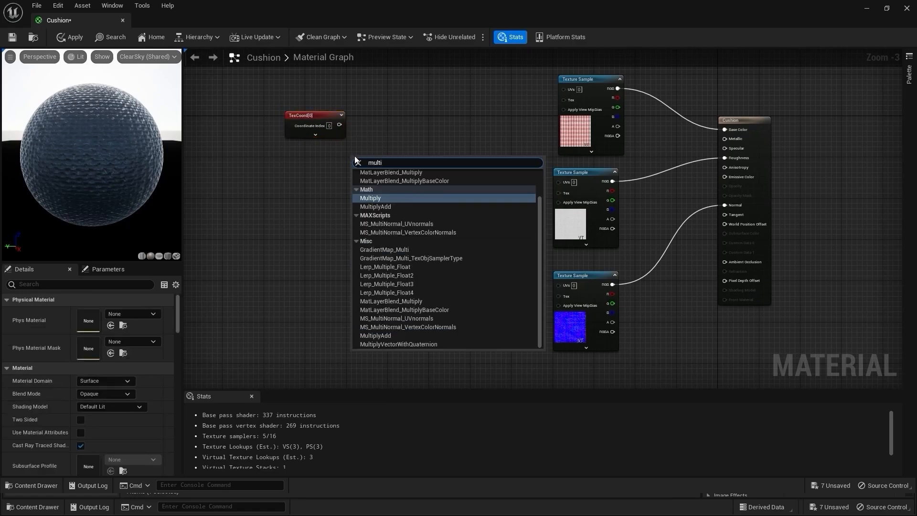
{"action": "key", "text": "Return"}
{"action": "scroll", "coordinate": [355, 155], "scroll_direction": "up", "scroll_amount": 1}
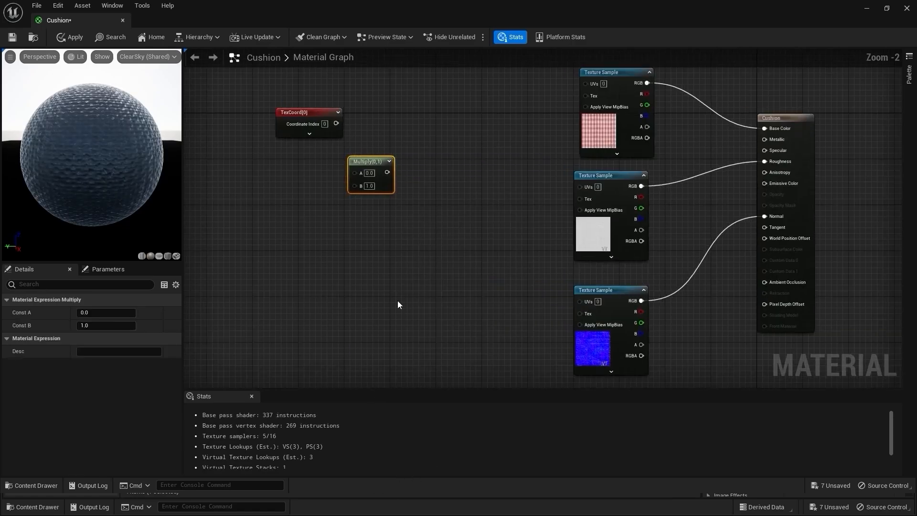
{"action": "left_click_drag", "start_coordinate": [372, 164], "coordinate": [413, 144]}
{"action": "left_click", "coordinate": [323, 216]}
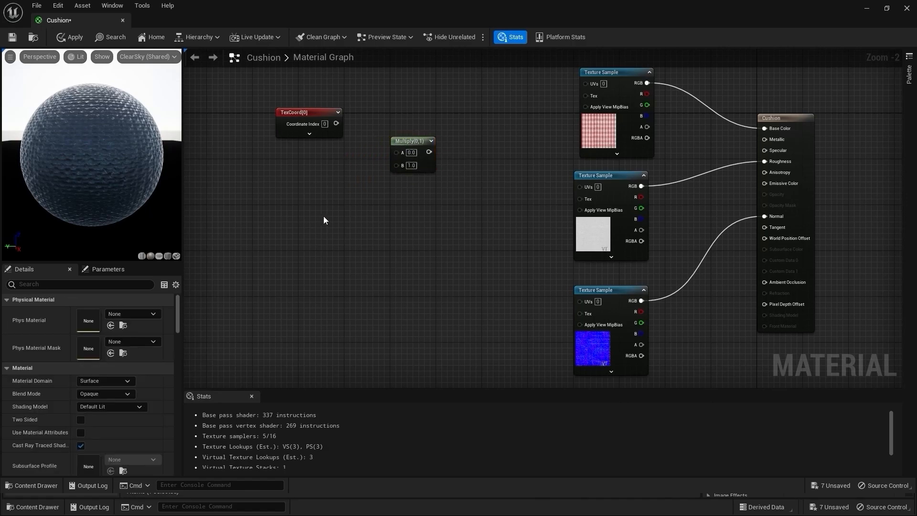
{"action": "right_click", "coordinate": [287, 208]}
{"action": "type", "text": "cont"}
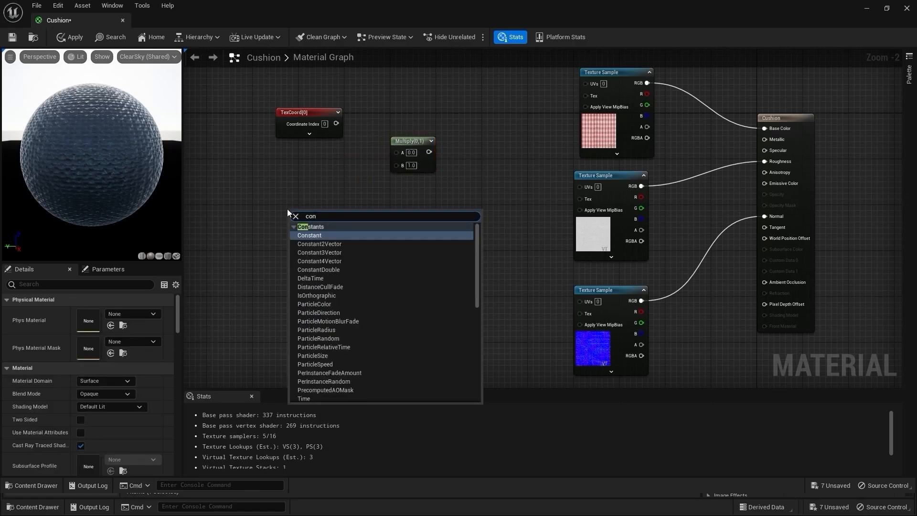
{"action": "key", "text": "BackSpace"}
{"action": "type", "text": "st"}
{"action": "key", "text": "Return"}
{"action": "key", "text": "Delete"}
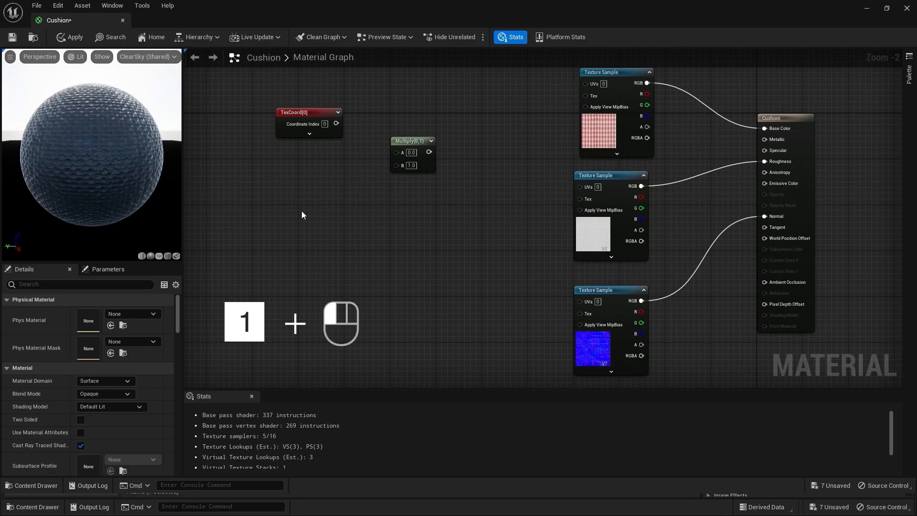
Add a Constant node below TexCoord, then wire TexCoord to the Multiply node's A input and the Constant to B.
{"action": "left_click", "coordinate": [302, 211]}
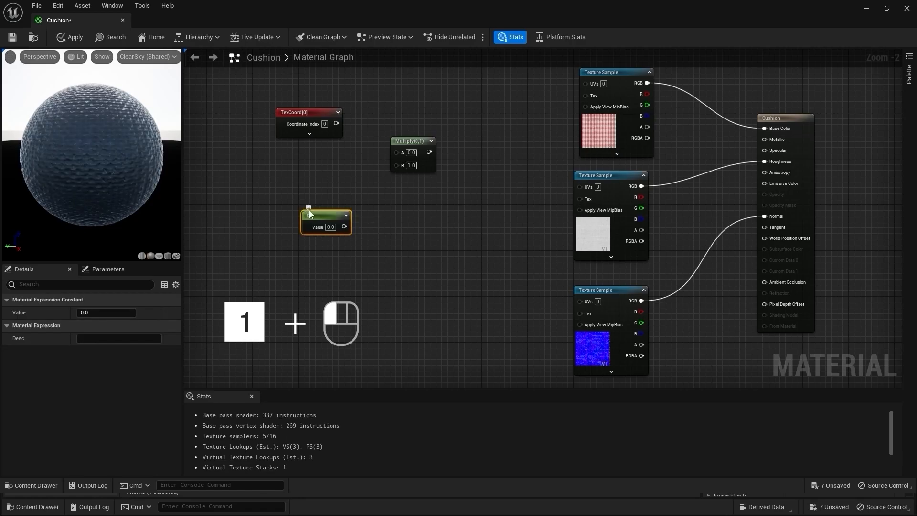
{"action": "scroll", "coordinate": [377, 234], "scroll_direction": "up", "scroll_amount": 1}
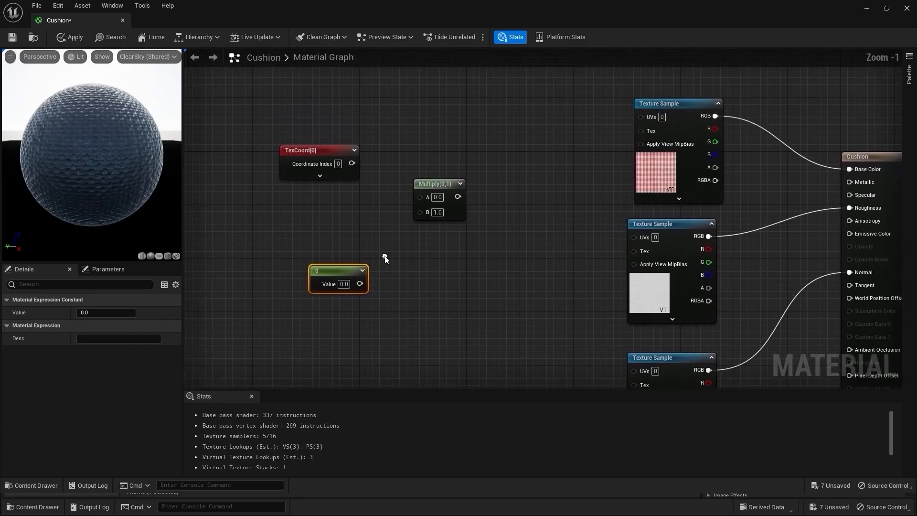
{"action": "left_click_drag", "start_coordinate": [360, 282], "coordinate": [420, 212]}
{"action": "left_click_drag", "start_coordinate": [350, 163], "coordinate": [420, 196]}
{"action": "scroll", "coordinate": [464, 148], "scroll_direction": "down", "scroll_amount": 2}
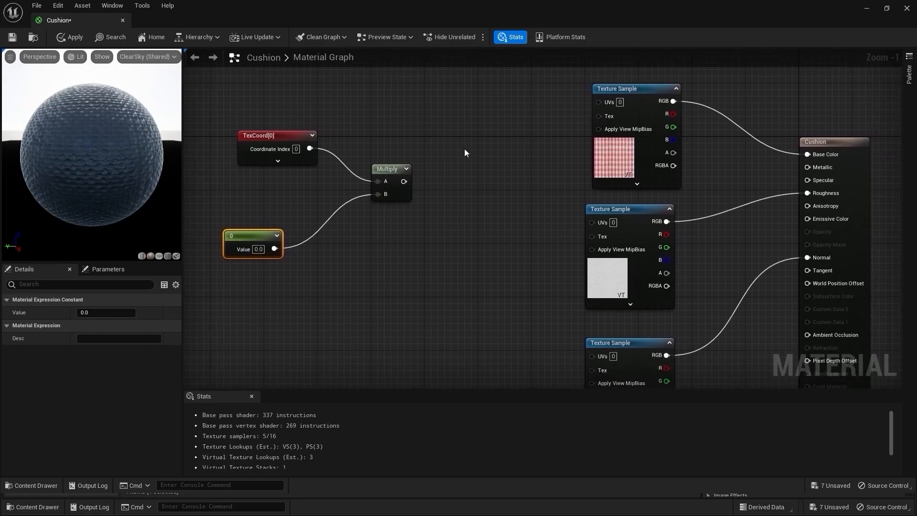
Connect the Multiply output to the UVs inputs of the color, roughness and normal Texture Samples.
{"action": "right_click_drag", "start_coordinate": [464, 150], "coordinate": [403, 148]}
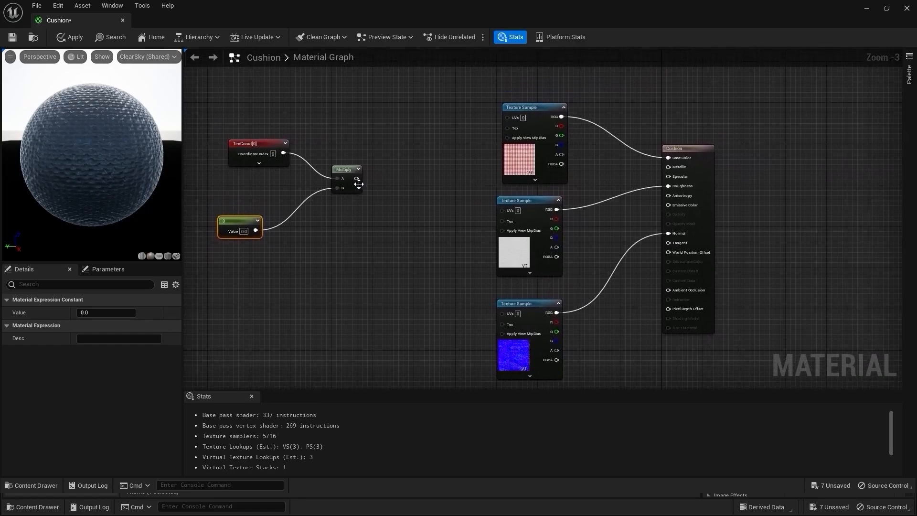
{"action": "left_click_drag", "start_coordinate": [356, 178], "coordinate": [515, 118]}
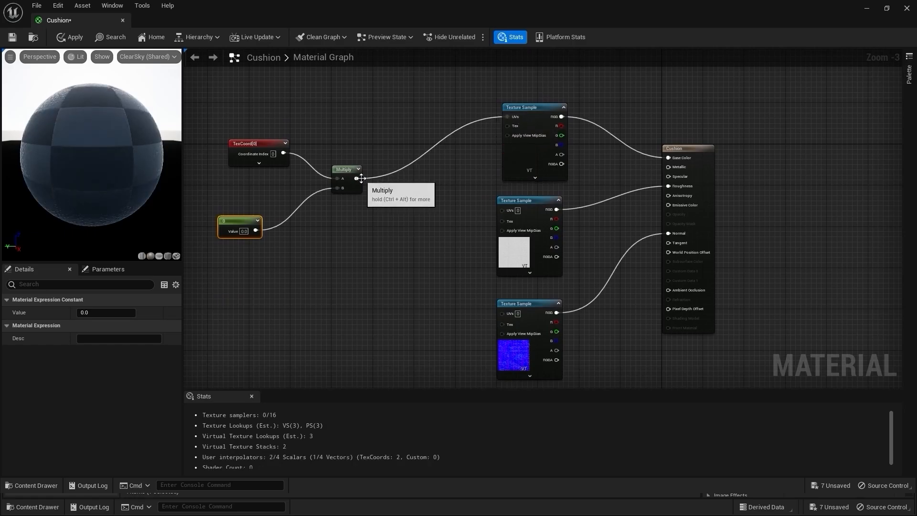
{"action": "left_click_drag", "start_coordinate": [356, 178], "coordinate": [500, 211]}
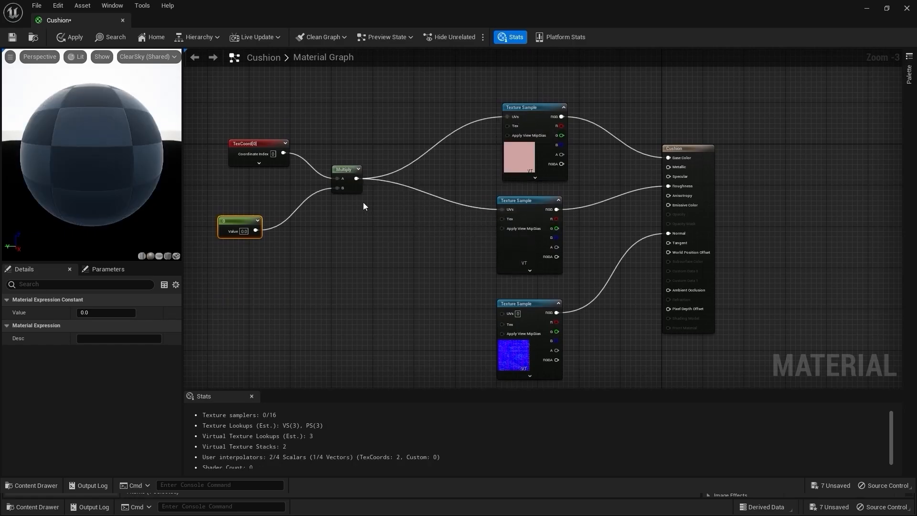
{"action": "left_click_drag", "start_coordinate": [356, 178], "coordinate": [504, 312]}
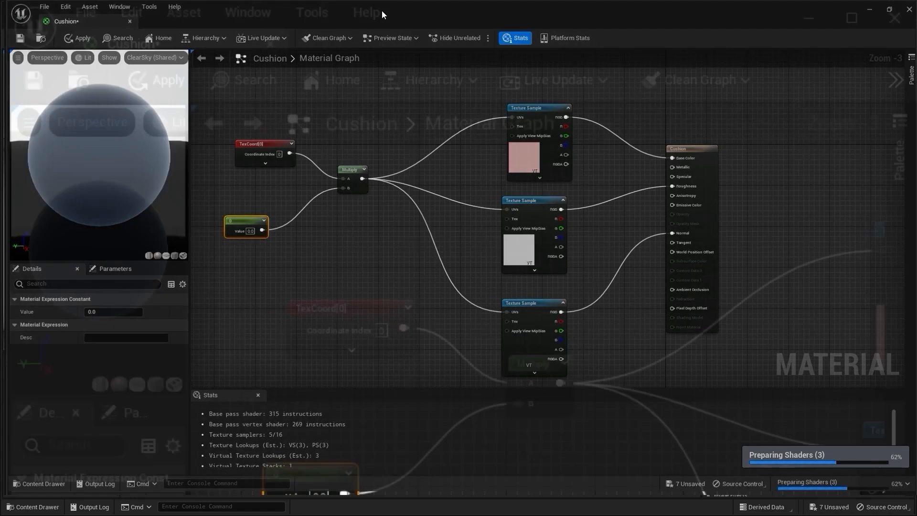
Restore the material editor to a smaller window beside the pillow and apply the Cushion material's changes.
{"action": "double_click", "coordinate": [375, 4]}
{"action": "left_click_drag", "start_coordinate": [667, 71], "coordinate": [712, 111]}
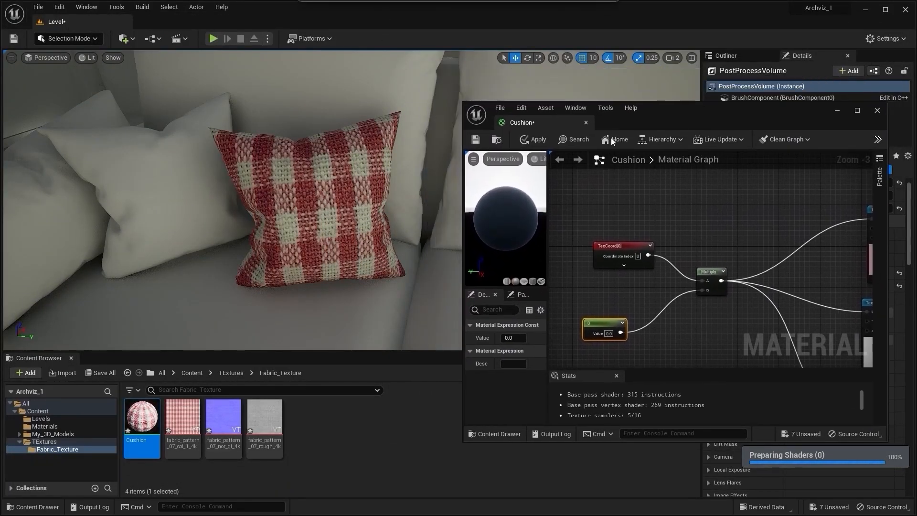
{"action": "left_click", "coordinate": [534, 140]}
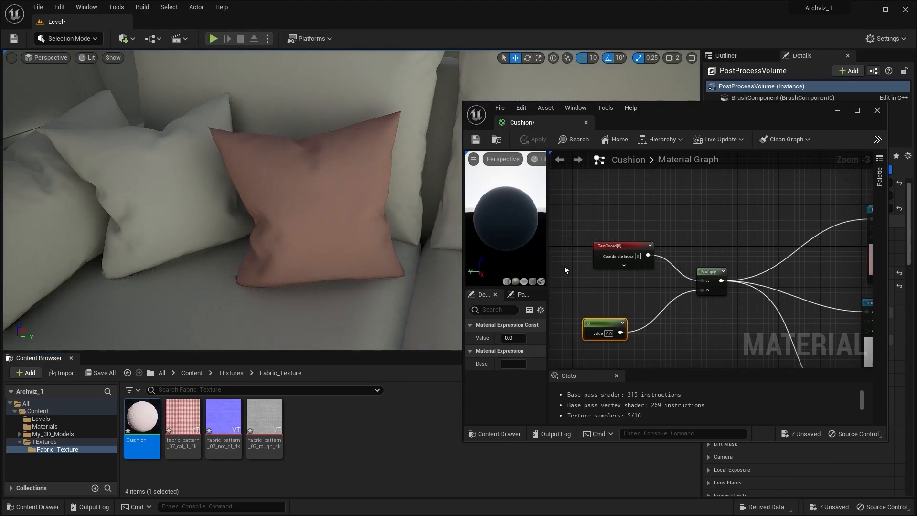
Set the Constant node's value to 1 and apply the change to the Cushion material.
{"action": "scroll", "coordinate": [563, 266], "scroll_direction": "up", "scroll_amount": 3}
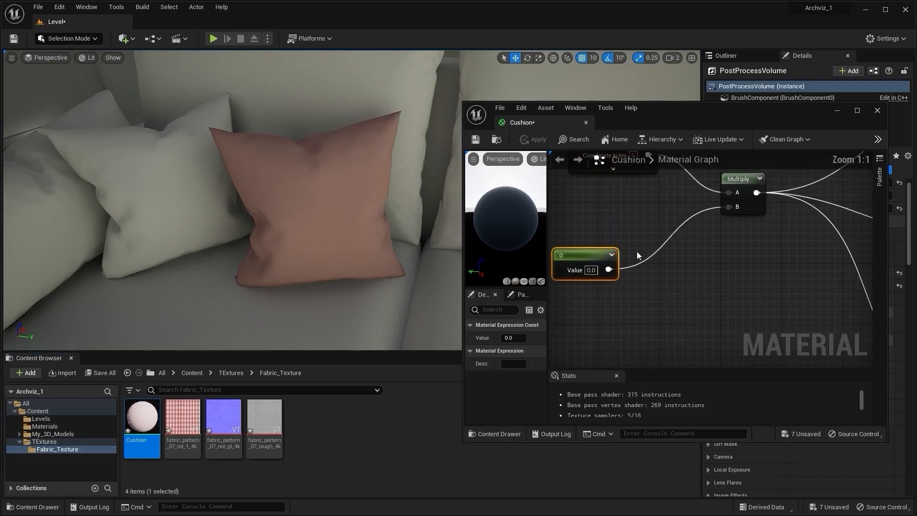
{"action": "right_click_drag", "start_coordinate": [612, 230], "coordinate": [652, 235]}
{"action": "left_click_drag", "start_coordinate": [633, 275], "coordinate": [592, 274]}
{"action": "type", "text": "1"}
{"action": "key", "text": "Return"}
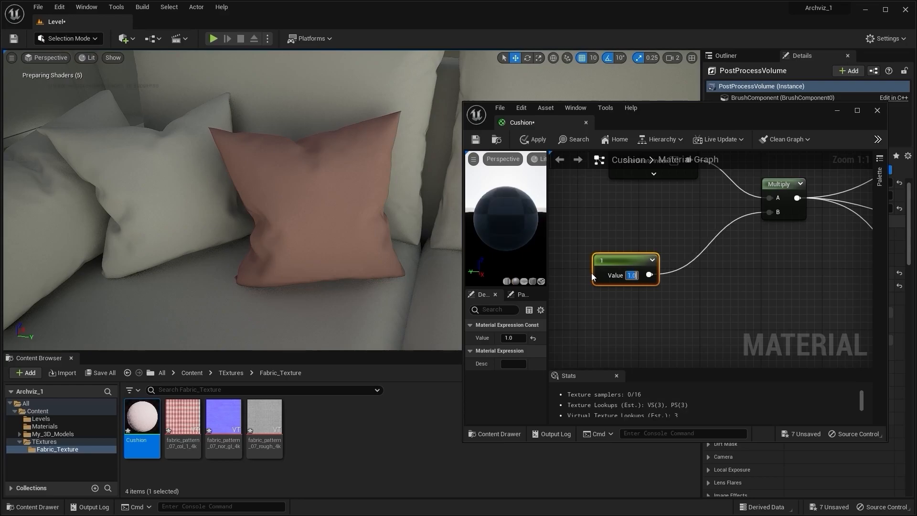
{"action": "left_click", "coordinate": [534, 140]}
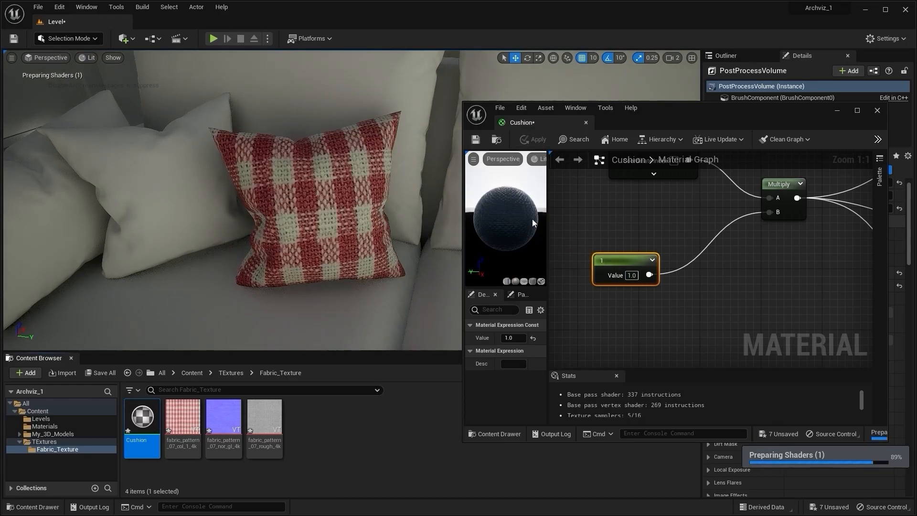
Set the Constant node's value to 3, apply the material and check the tiling on the pillow.
{"action": "left_click", "coordinate": [631, 274]}
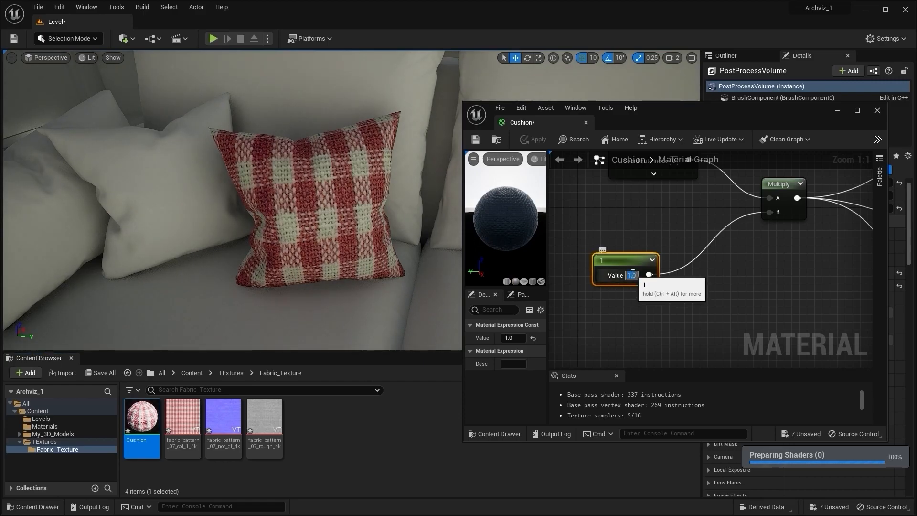
{"action": "type", "text": "3"}
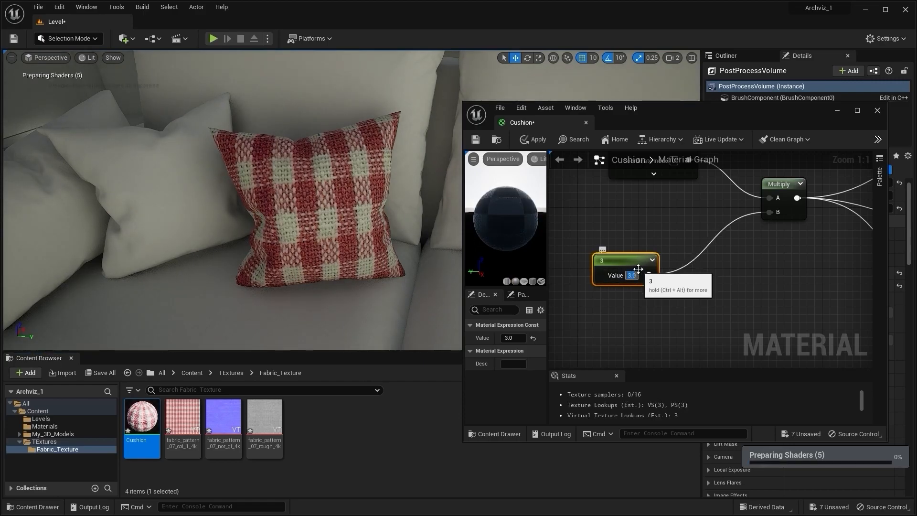
{"action": "key", "text": "Return"}
{"action": "left_click", "coordinate": [534, 142]}
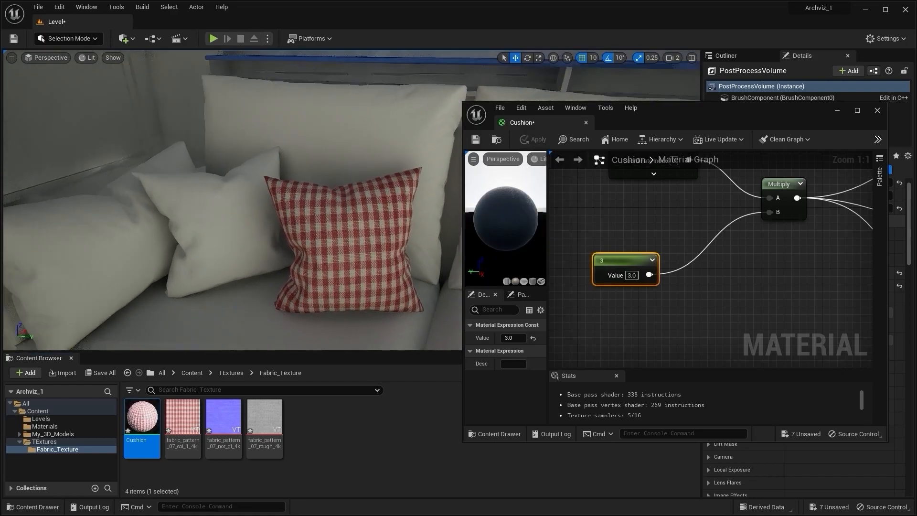
{"action": "right_click_drag", "start_coordinate": [286, 206], "coordinate": [320, 224]}
Maximize the material editor, convert the Constant node to a parameter and name it Tile Size.
{"action": "left_click", "coordinate": [857, 112]}
{"action": "right_click_drag", "start_coordinate": [256, 155], "coordinate": [347, 216]}
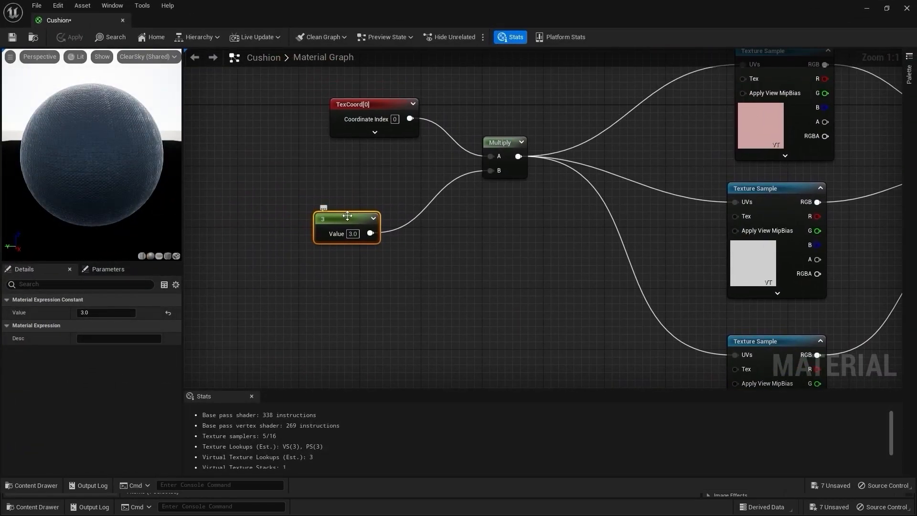
{"action": "right_click", "coordinate": [347, 216]}
{"action": "left_click", "coordinate": [365, 231]}
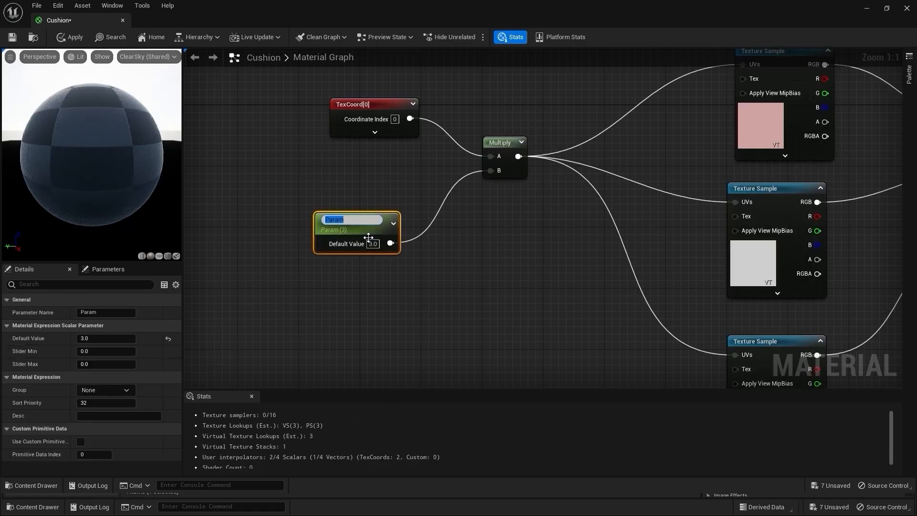
{"action": "key", "text": "BackSpace"}
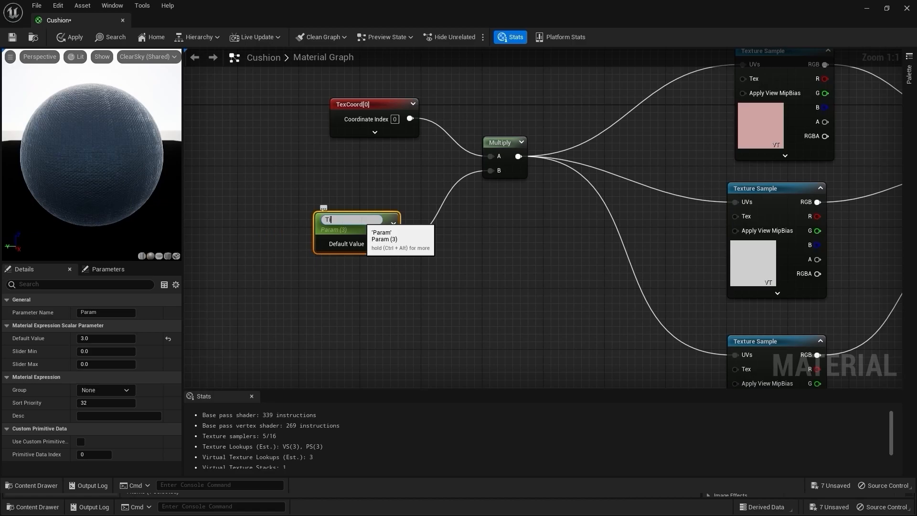
{"action": "type", "text": "Tile Size"}
{"action": "key", "text": "Return"}
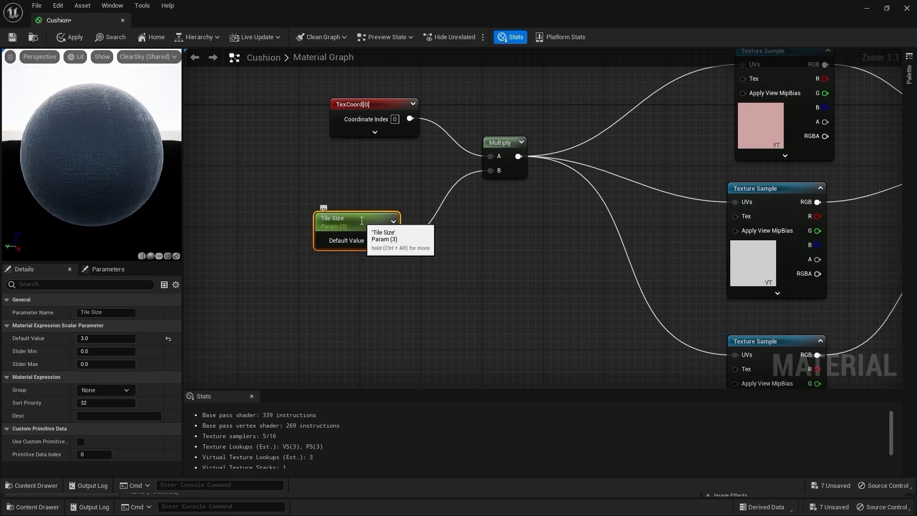
Restore the smaller material editor window, apply and save the Cushion material, and close its editor.
{"action": "double_click", "coordinate": [385, 12]}
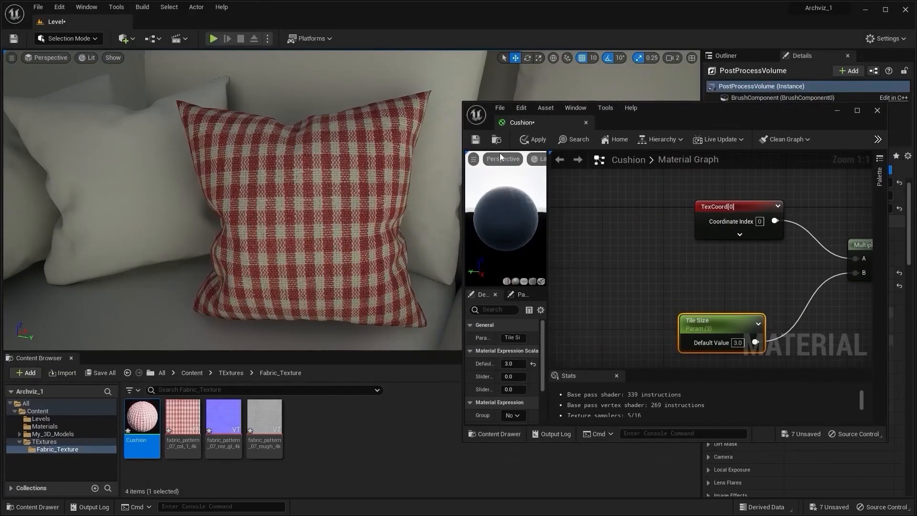
{"action": "left_click", "coordinate": [533, 139]}
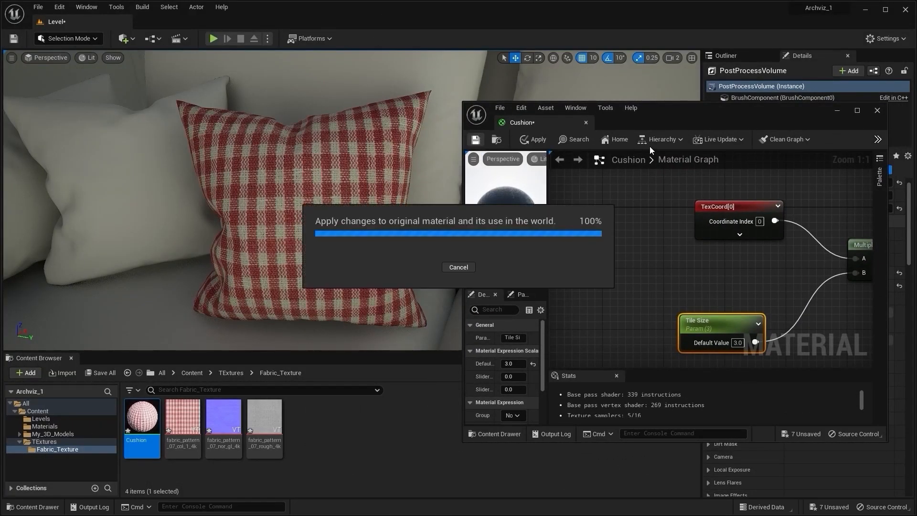
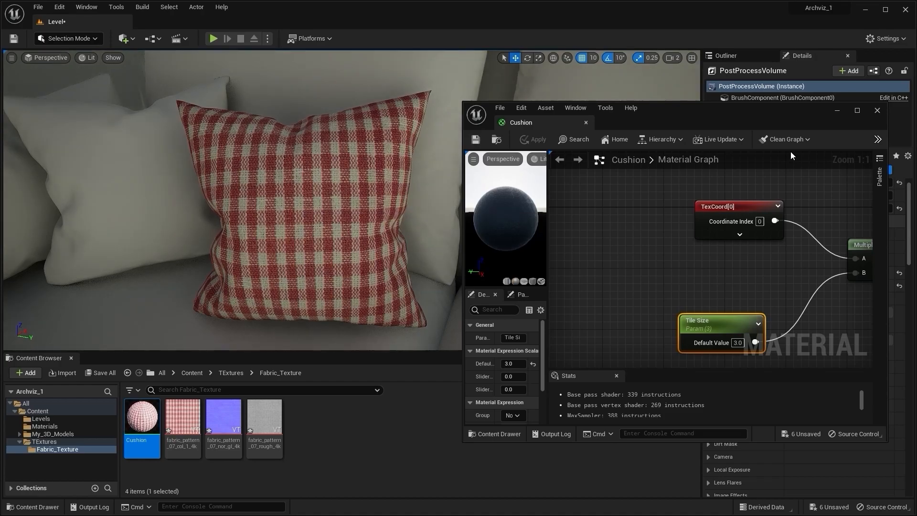
{"action": "left_click", "coordinate": [877, 110]}
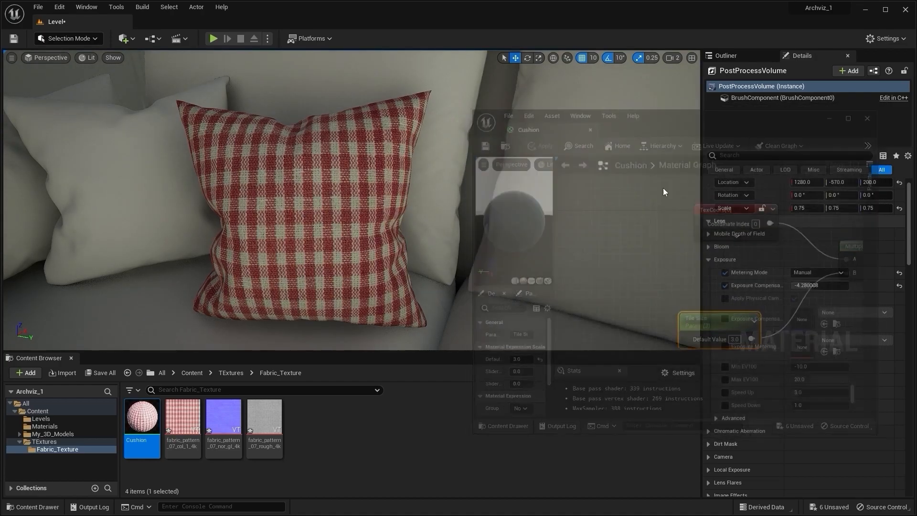
Create a material instance named Cushion_Inst from the Cushion material and apply it to the red checked pillow.
{"action": "right_click", "coordinate": [164, 422]}
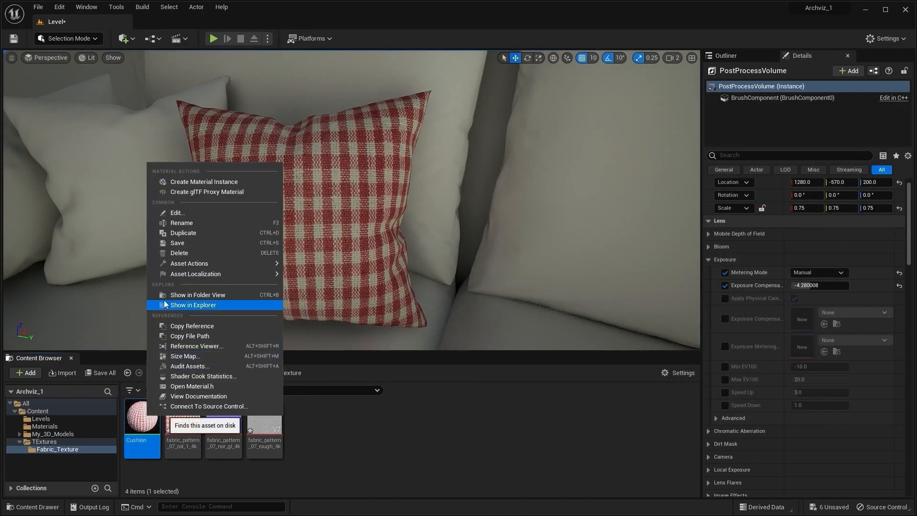
{"action": "left_click", "coordinate": [217, 182]}
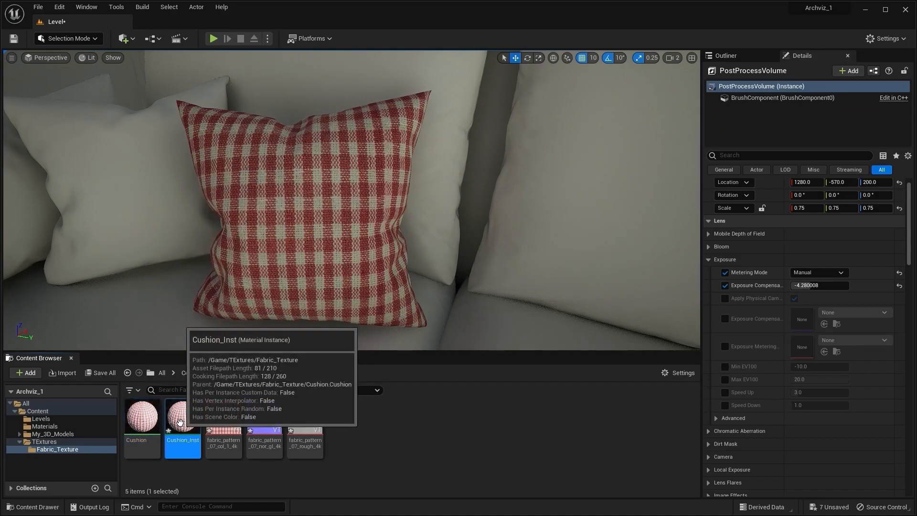
{"action": "left_click_drag", "start_coordinate": [179, 422], "coordinate": [307, 232]}
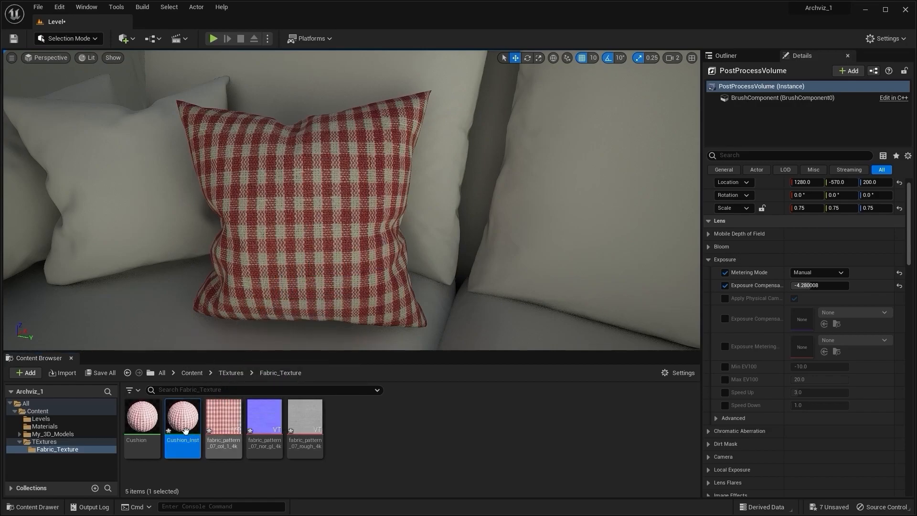
Open Cushion_Inst, enable its Tile Size override, try adjusting the value and close the instance editor.
{"action": "double_click", "coordinate": [183, 420]}
{"action": "left_click", "coordinate": [575, 215]}
{"action": "mouse_move", "coordinate": [707, 214]}
{"action": "left_mouse_down"}
{"action": "mouse_move", "coordinate": [716, 215]}
{"action": "mouse_move", "coordinate": [707, 214]}
{"action": "left_mouse_up"}
{"action": "left_click", "coordinate": [879, 113]}
{"action": "left_click", "coordinate": [471, 410]}
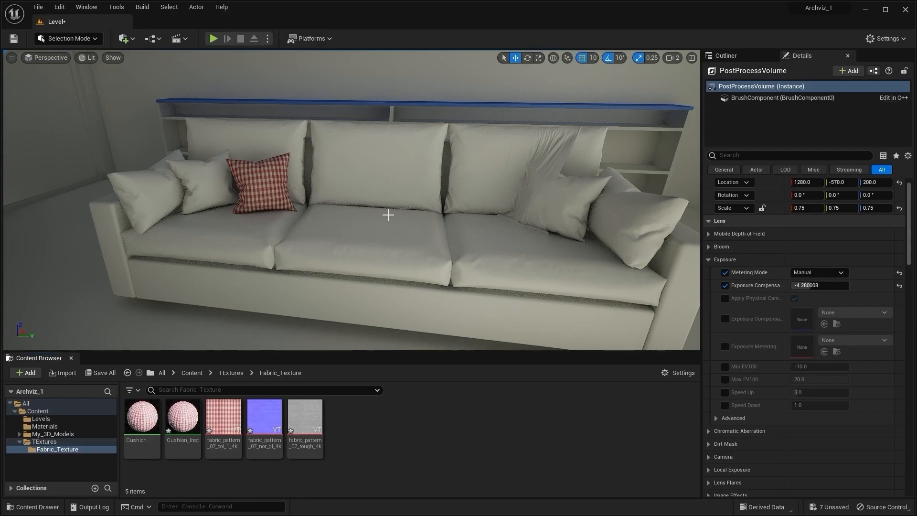
Open the parent Cushion material for editing and add a Multiply node to its graph.
{"action": "right_click_drag", "start_coordinate": [407, 247], "coordinate": [377, 247]}
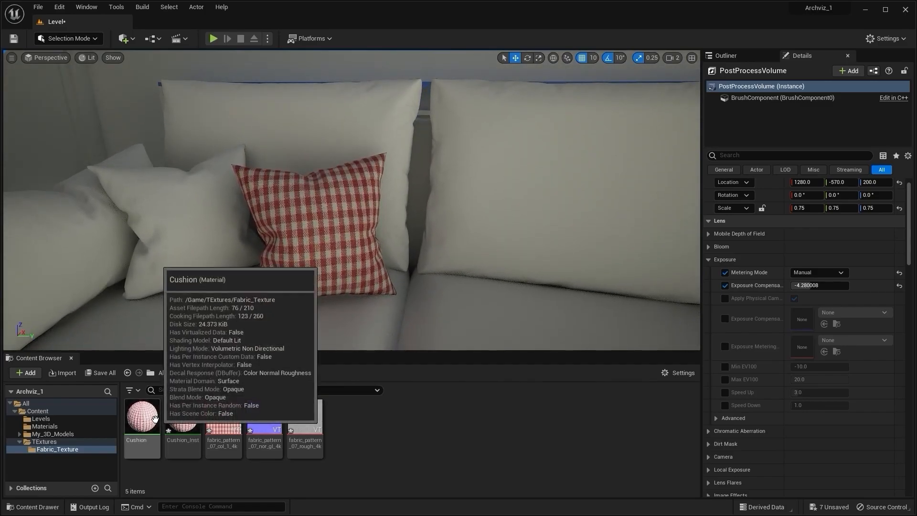
{"action": "double_click", "coordinate": [141, 416]}
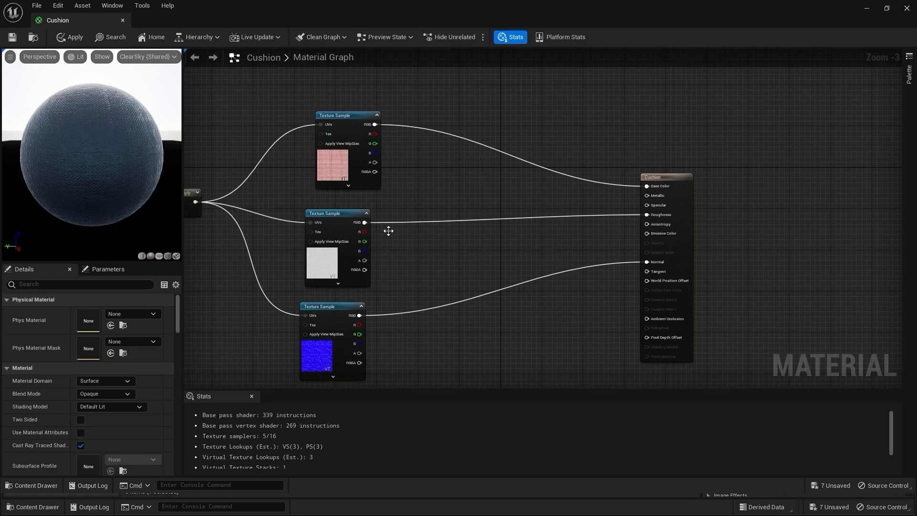
{"action": "right_click_drag", "start_coordinate": [442, 147], "coordinate": [419, 199]}
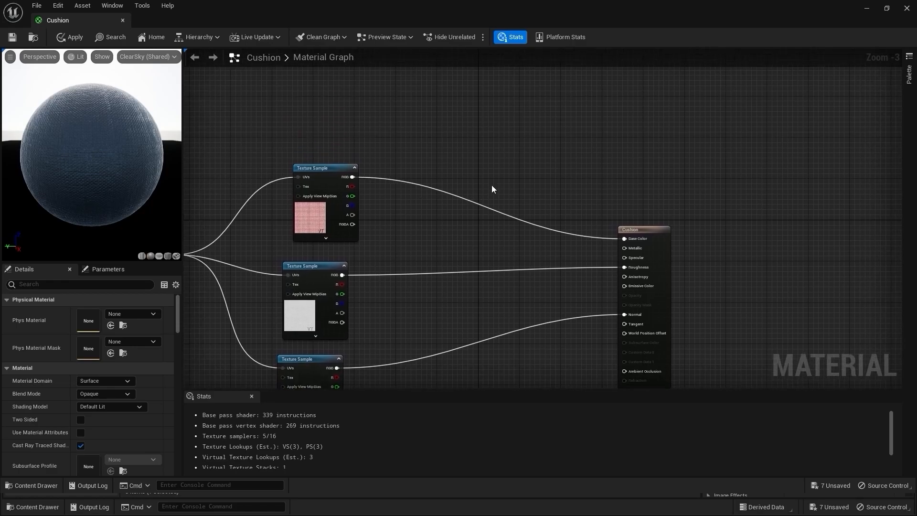
{"action": "right_click_drag", "start_coordinate": [508, 147], "coordinate": [485, 173]}
{"action": "right_click", "coordinate": [554, 139]}
{"action": "type", "text": "multi"}
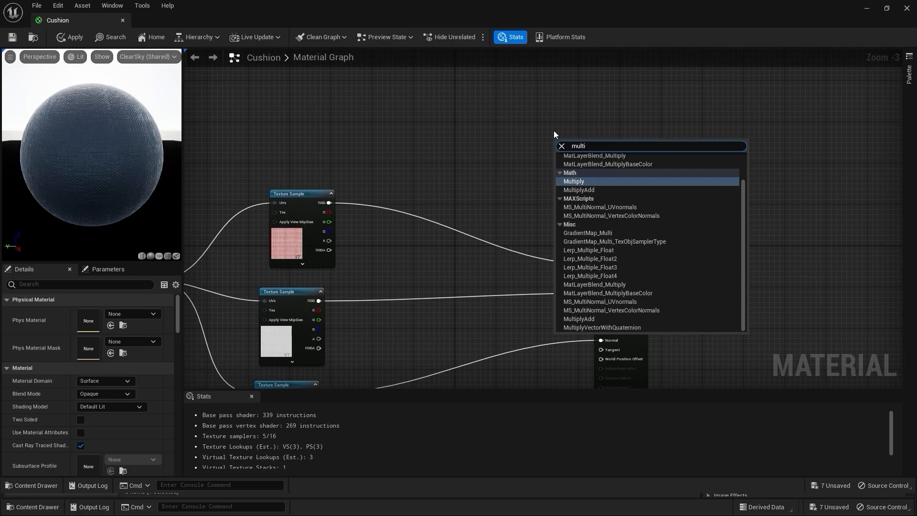
{"action": "key", "text": "Return"}
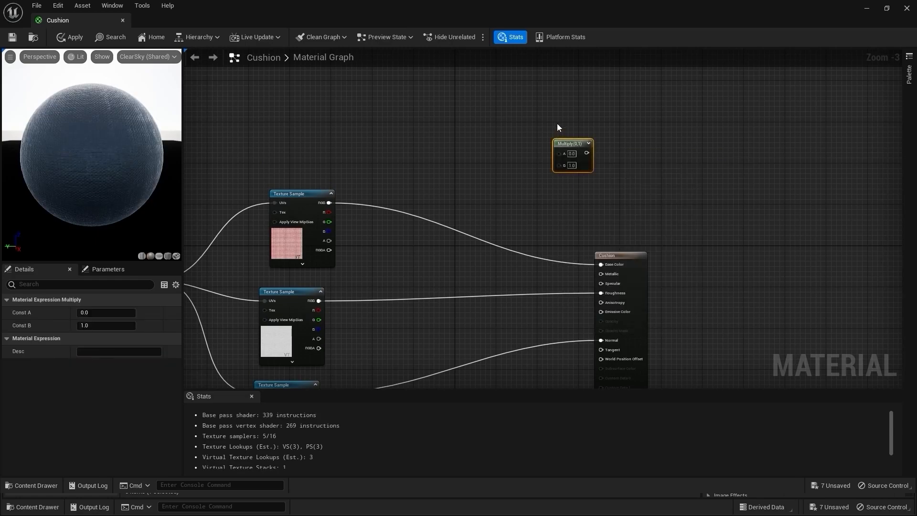
Place the Multiply node before the Base Color input and connect the red checked texture's RGB output to its A input.
{"action": "left_click_drag", "start_coordinate": [571, 143], "coordinate": [498, 188]}
{"action": "scroll", "coordinate": [400, 212], "scroll_direction": "up", "scroll_amount": 3}
{"action": "left_click_drag", "start_coordinate": [298, 202], "coordinate": [529, 196]}
{"action": "right_click_drag", "start_coordinate": [475, 237], "coordinate": [489, 200]}
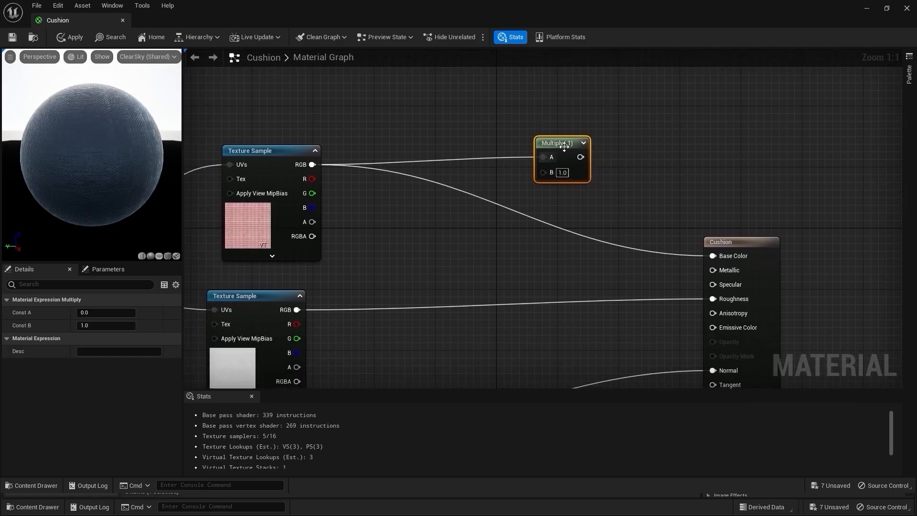
{"action": "left_click_drag", "start_coordinate": [561, 154], "coordinate": [592, 153]}
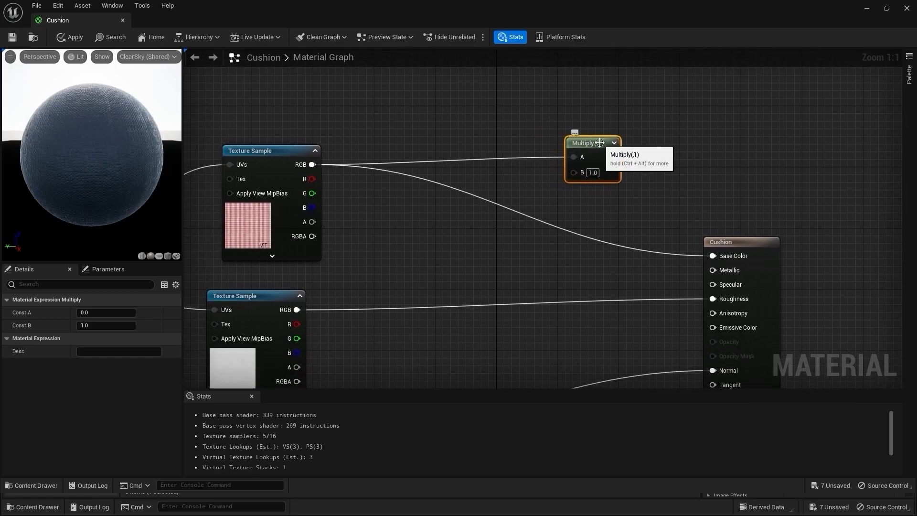
Add a Constant node feeding the Multiply node's B input and connect the Multiply output to Base Color.
{"action": "left_click", "coordinate": [417, 231]}
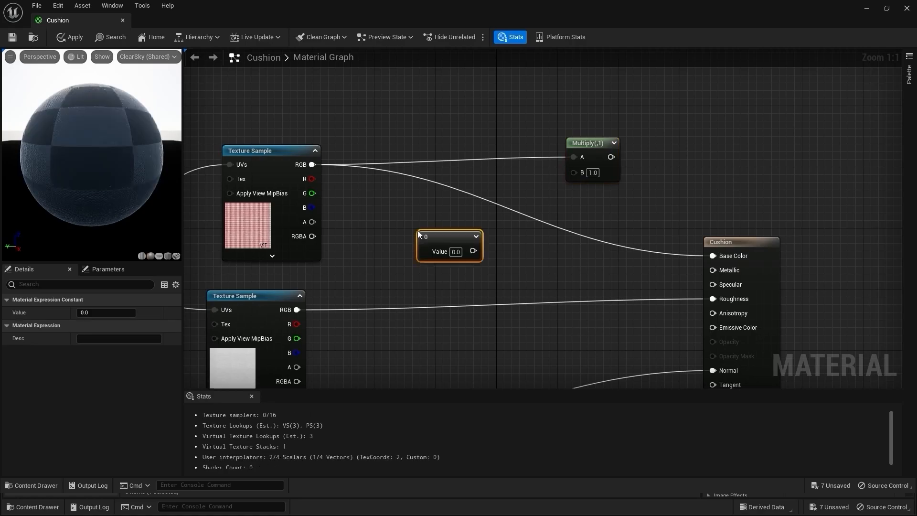
{"action": "left_click_drag", "start_coordinate": [471, 250], "coordinate": [573, 172]}
{"action": "left_click_drag", "start_coordinate": [458, 236], "coordinate": [421, 234]}
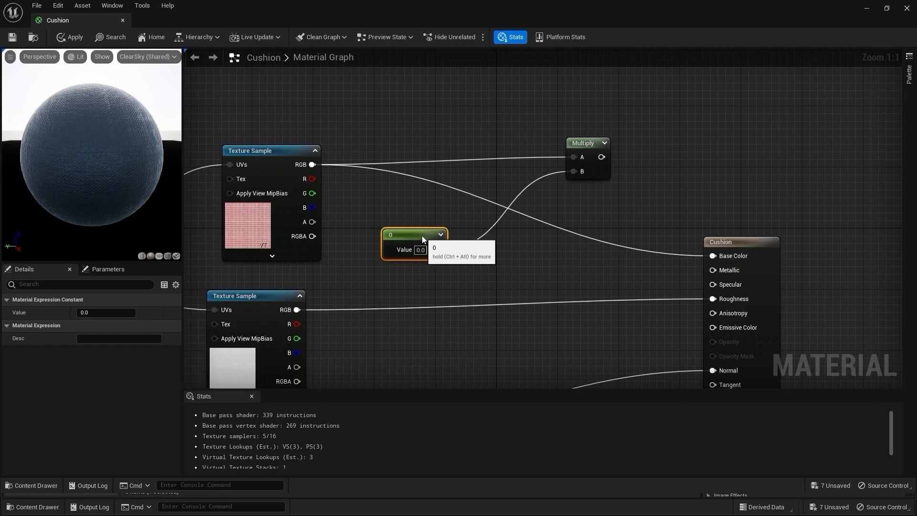
{"action": "left_click_drag", "start_coordinate": [601, 157], "coordinate": [711, 256]}
Convert the Constant node to a parameter named Base Texture Intensity and place it between the texture and the Multiply node.
{"action": "left_click_drag", "start_coordinate": [424, 232], "coordinate": [462, 214]}
{"action": "right_click", "coordinate": [465, 217]}
{"action": "left_click", "coordinate": [488, 235]}
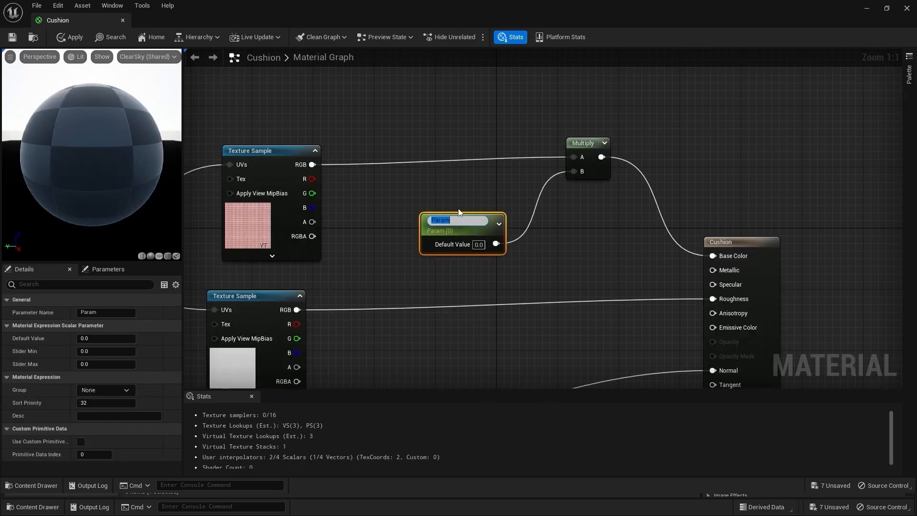
{"action": "key", "text": "BackSpace"}
{"action": "type", "text": "Base Texture"}
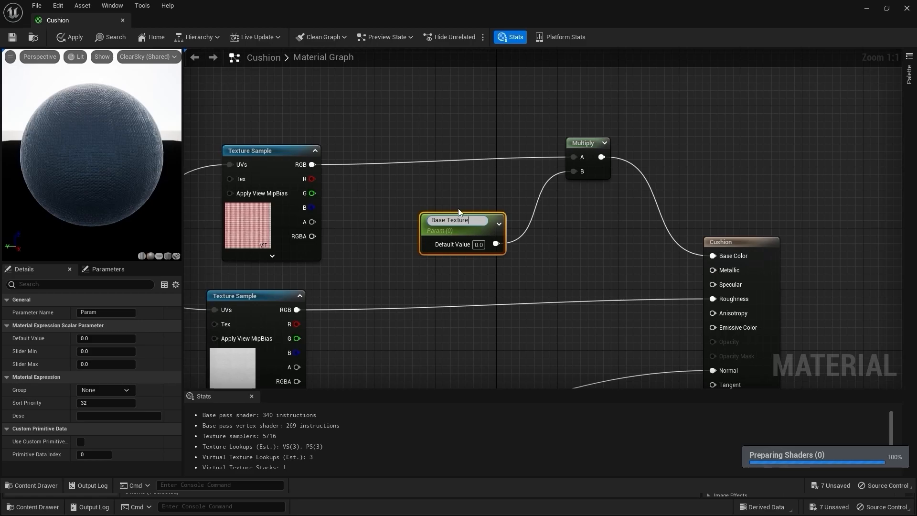
{"action": "type", "text": " Inten"}
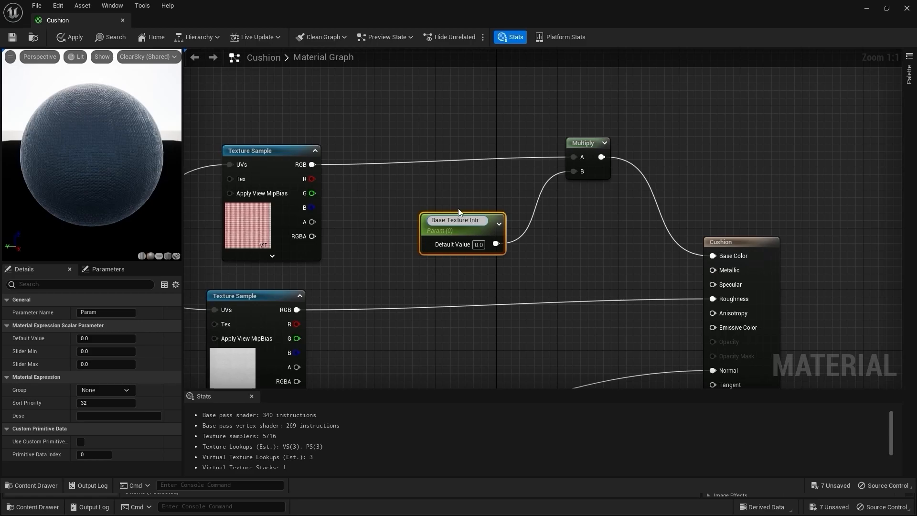
{"action": "type", "text": "sity"}
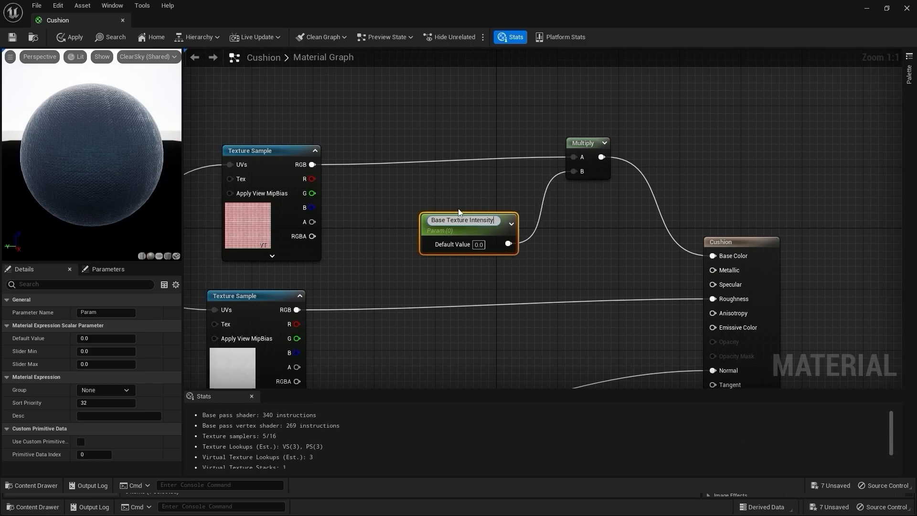
{"action": "key", "text": "Return"}
{"action": "left_click_drag", "start_coordinate": [477, 220], "coordinate": [461, 197]}
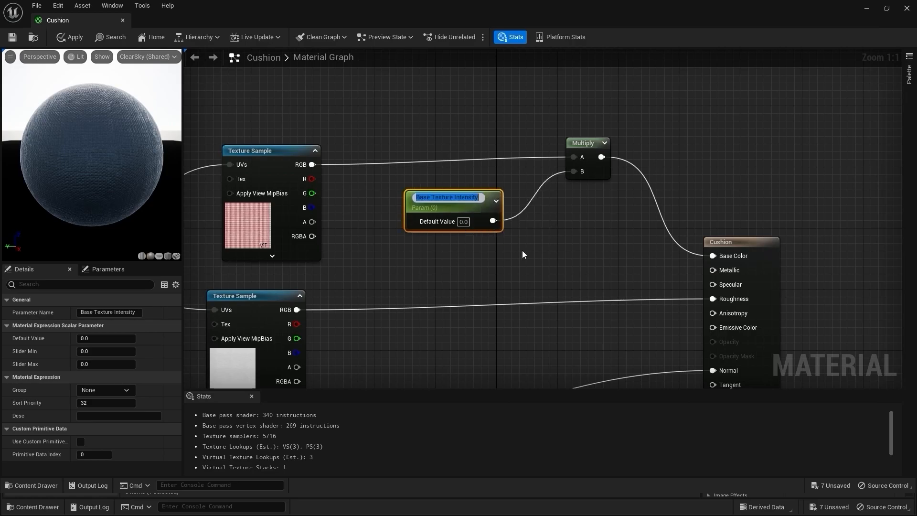
{"action": "right_click_drag", "start_coordinate": [533, 259], "coordinate": [524, 232]}
{"action": "left_click", "coordinate": [524, 231]}
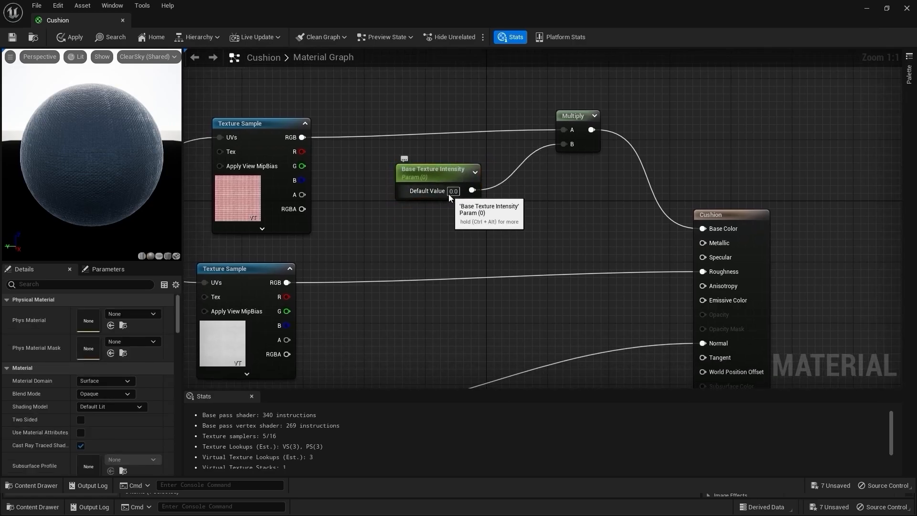
Duplicate the Multiply and Base Texture Intensity nodes and place the copies beside the roughness texture.
{"action": "right_click_drag", "start_coordinate": [549, 270], "coordinate": [500, 217]}
{"action": "scroll", "coordinate": [532, 221], "scroll_direction": "down", "scroll_amount": 1}
{"action": "left_click_drag", "start_coordinate": [583, 78], "coordinate": [381, 194]}
{"action": "right_click_drag", "start_coordinate": [524, 195], "coordinate": [513, 163]}
{"action": "key", "text": "ctrl+c"}
{"action": "key", "text": "ctrl+v"}
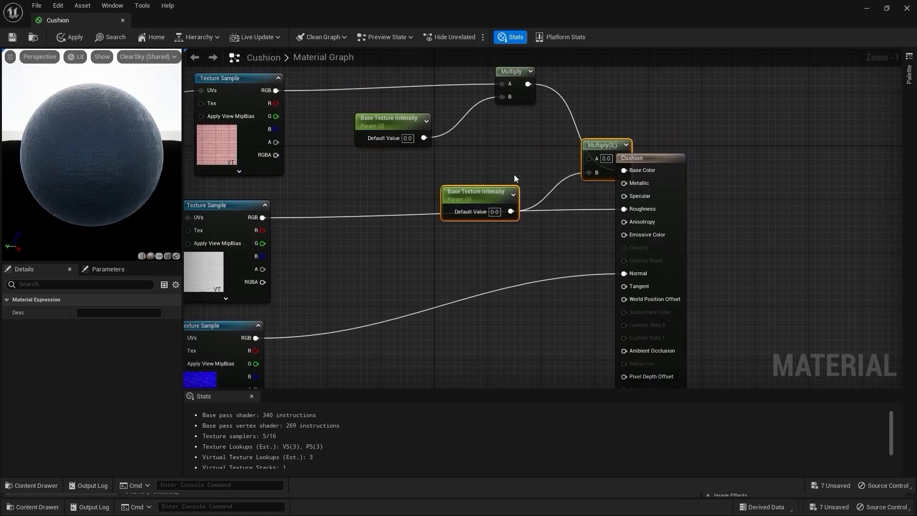
{"action": "left_click_drag", "start_coordinate": [591, 155], "coordinate": [659, 194]}
Connect the copied Multiply node's output to Roughness and the roughness texture's RGB output to its A input.
{"action": "scroll", "coordinate": [525, 227], "scroll_direction": "up", "scroll_amount": 1}
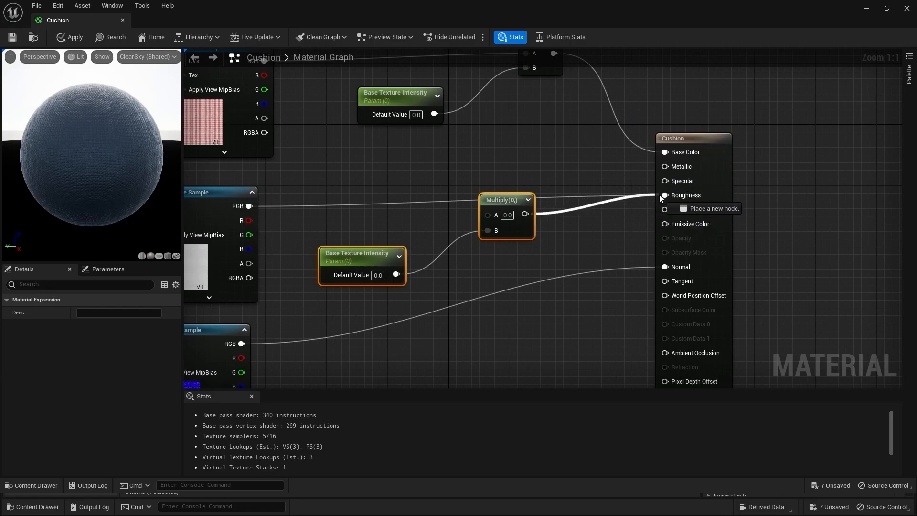
{"action": "left_click", "coordinate": [550, 176]}
{"action": "left_click_drag", "start_coordinate": [524, 214], "coordinate": [664, 195]}
{"action": "right_click_drag", "start_coordinate": [241, 215], "coordinate": [324, 194]}
{"action": "left_click_drag", "start_coordinate": [333, 186], "coordinate": [563, 199]}
{"action": "scroll", "coordinate": [554, 287], "scroll_direction": "down", "scroll_amount": 1}
{"action": "right_click_drag", "start_coordinate": [652, 294], "coordinate": [572, 232]}
{"action": "right_click_drag", "start_coordinate": [438, 235], "coordinate": [484, 228]}
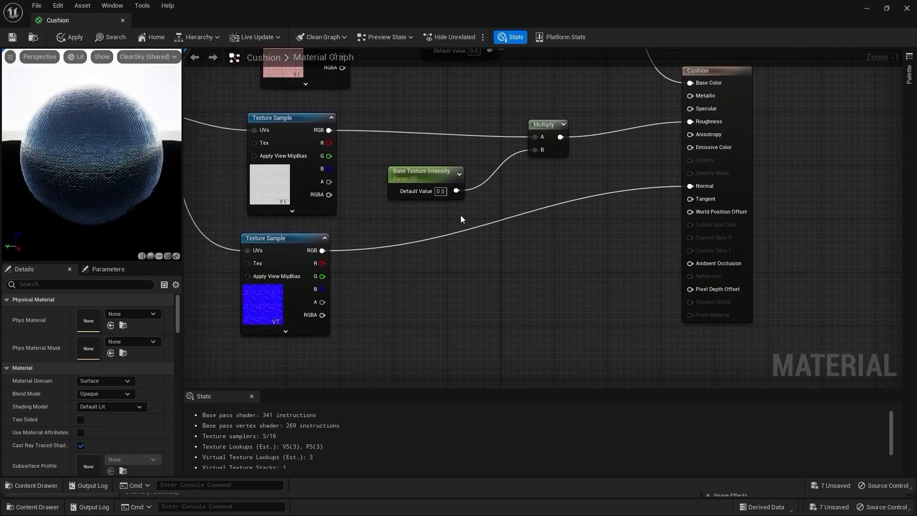
Rename the duplicated parameter feeding the roughness Multiply node to Roughness.
{"action": "left_click", "coordinate": [430, 173]}
{"action": "double_click", "coordinate": [430, 172]}
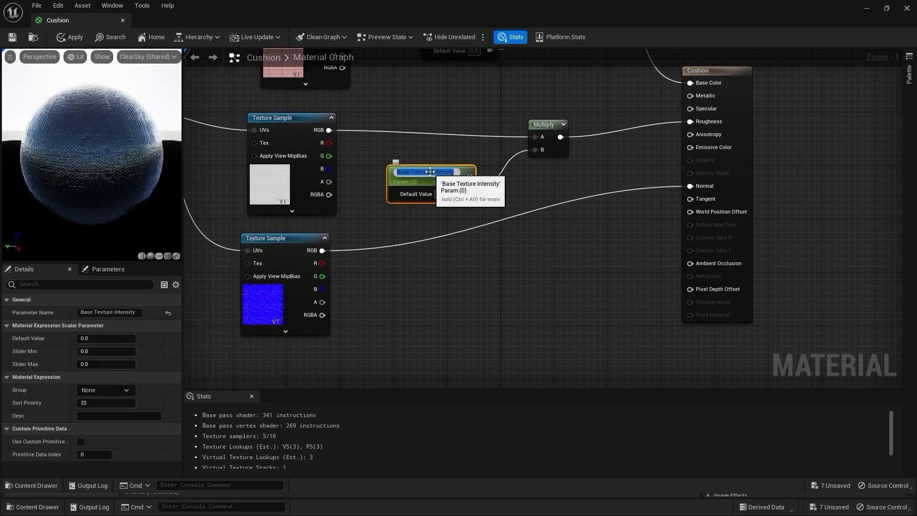
{"action": "key", "text": "BackSpace"}
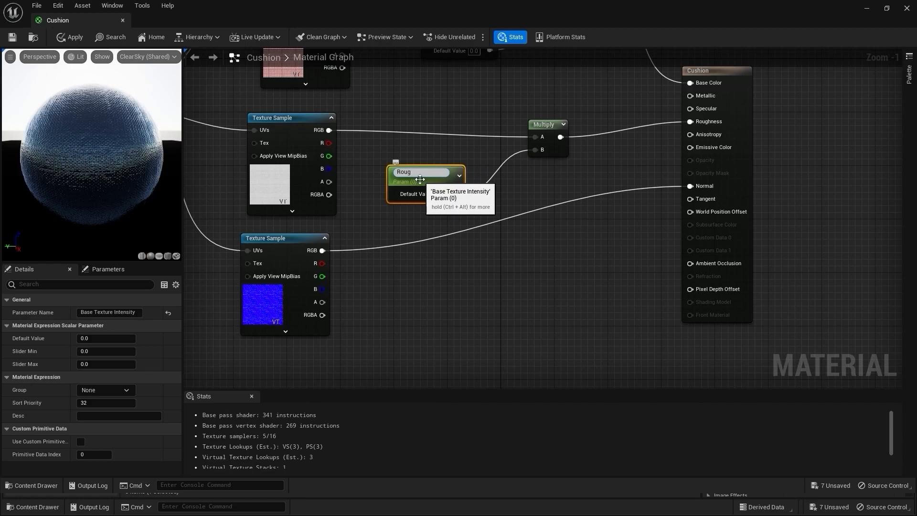
{"action": "type", "text": "Roughness"}
{"action": "key", "text": "Return"}
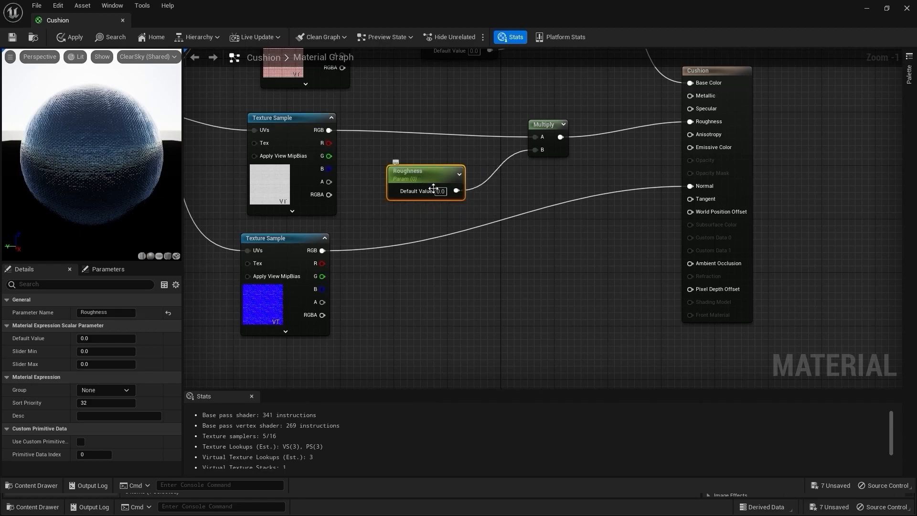
Add a FlattenNormal node beside the normal map texture and connect the texture's RGB output to its Normal input.
{"action": "right_click_drag", "start_coordinate": [534, 259], "coordinate": [501, 229]}
{"action": "left_click", "coordinate": [337, 245]}
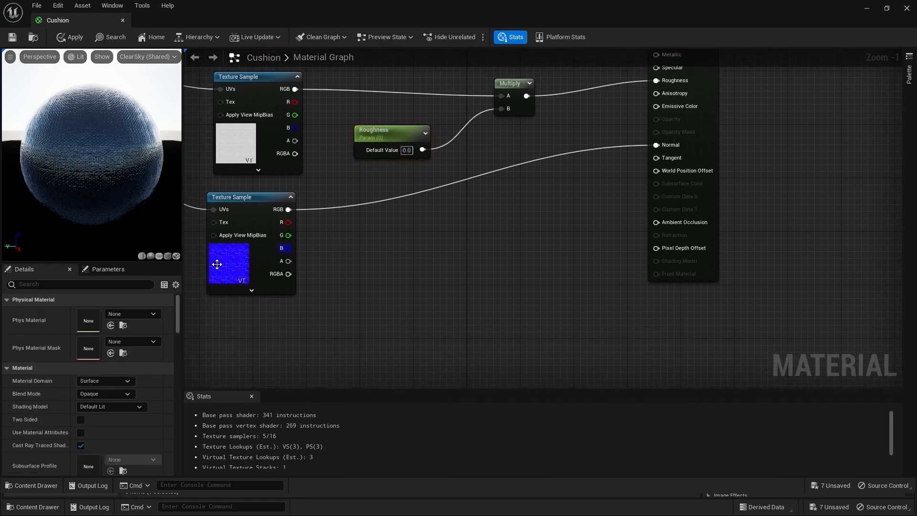
{"action": "right_click", "coordinate": [511, 232]}
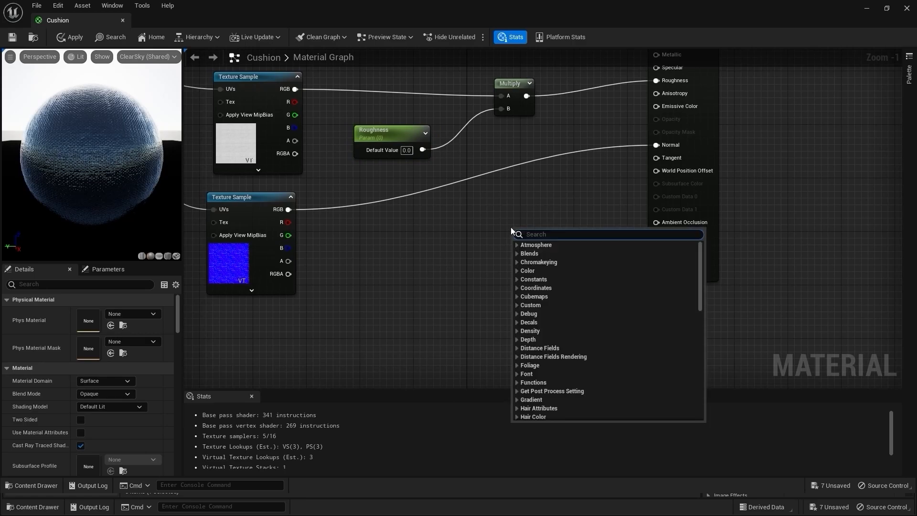
{"action": "type", "text": "flatten"}
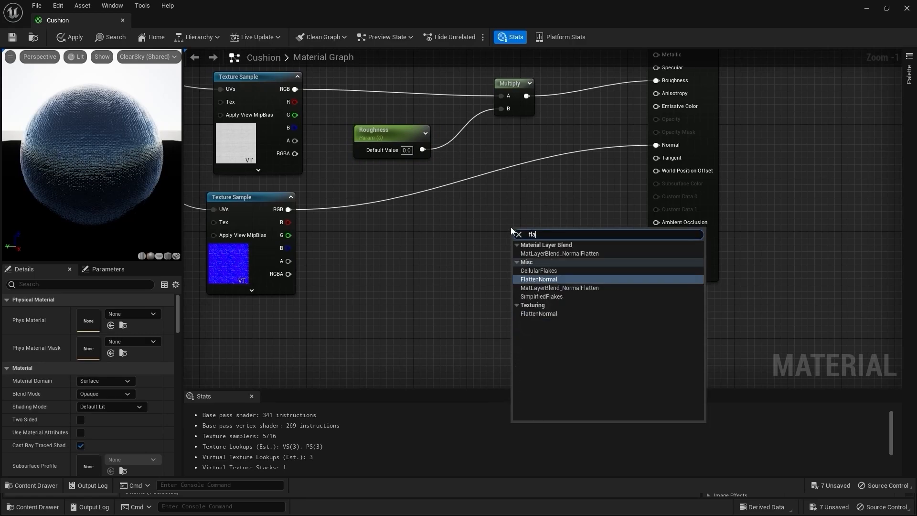
{"action": "key", "text": "Return"}
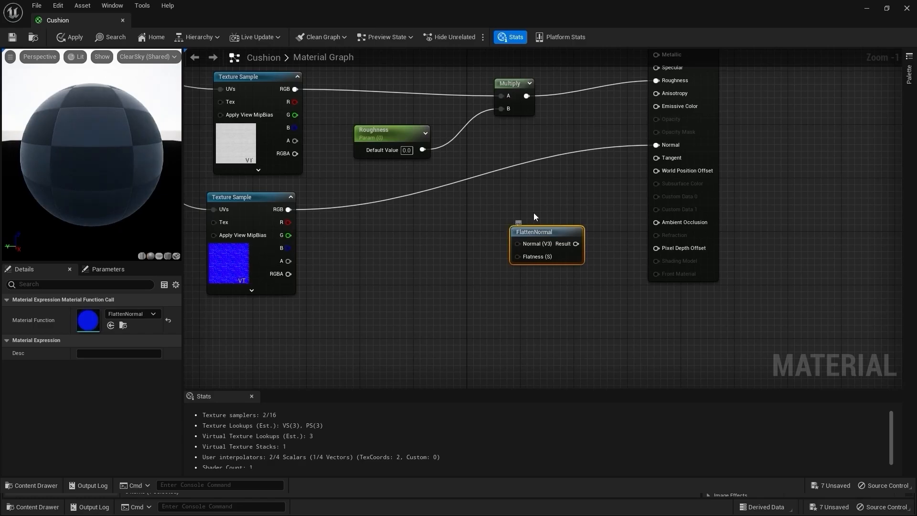
{"action": "left_click_drag", "start_coordinate": [549, 233], "coordinate": [508, 218]}
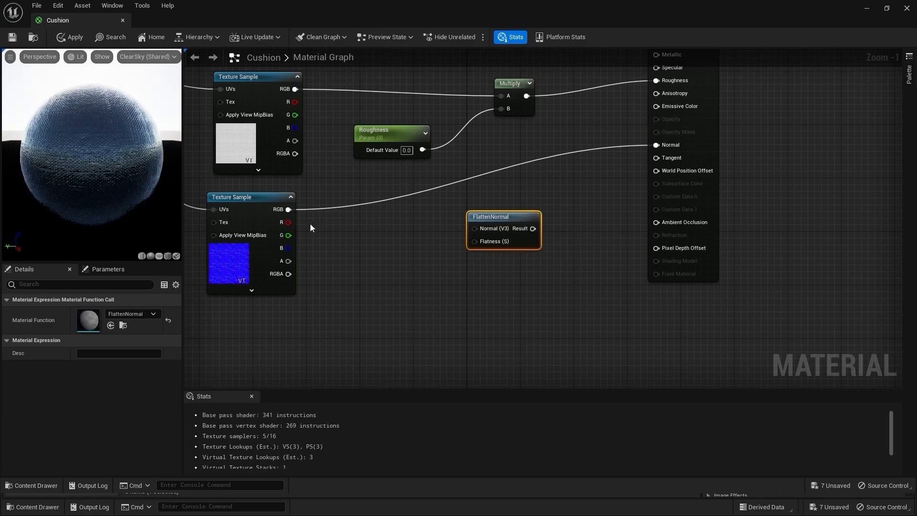
{"action": "left_click_drag", "start_coordinate": [288, 209], "coordinate": [473, 229]}
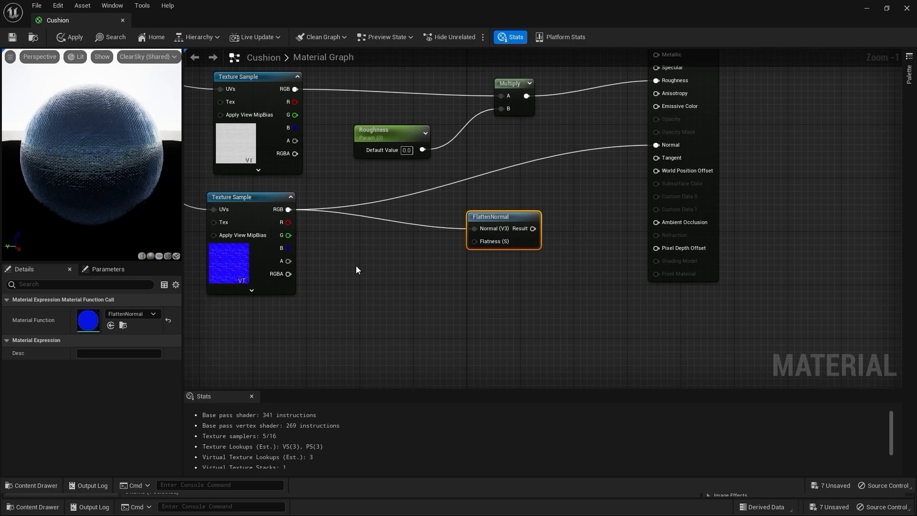
Add a Constant node converted to a parameter named Normal Intensity and connect it to FlattenNormal's Flatness input.
{"action": "left_click", "coordinate": [377, 302]}
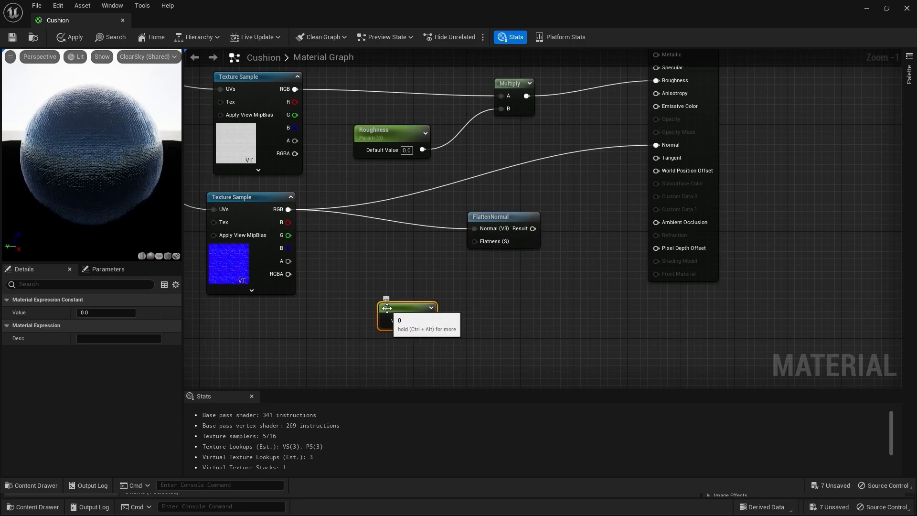
{"action": "right_click", "coordinate": [395, 311]}
{"action": "left_click", "coordinate": [435, 126]}
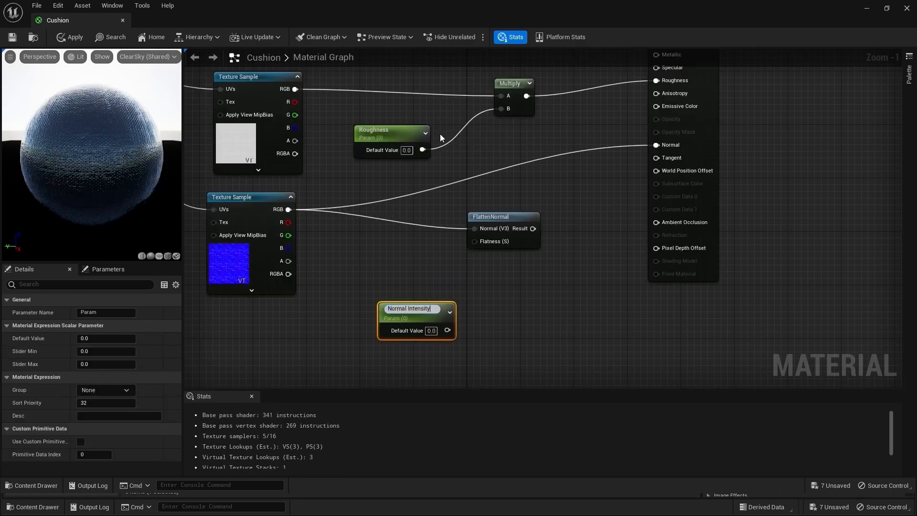
{"action": "key", "text": "Return"}
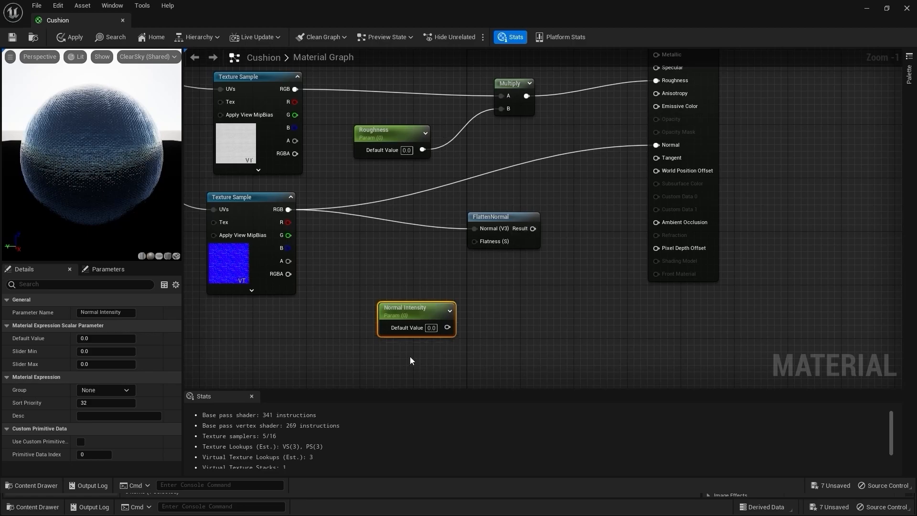
{"action": "left_click_drag", "start_coordinate": [426, 311], "coordinate": [481, 245]}
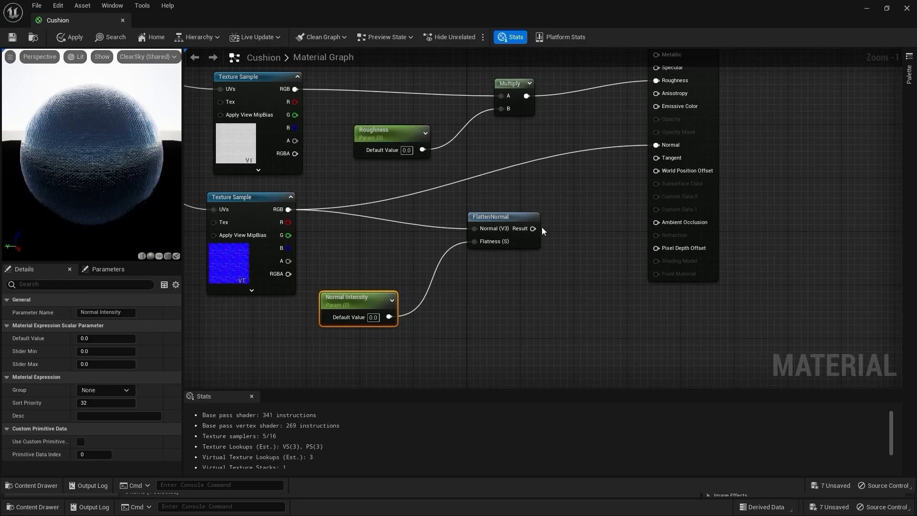
Connect FlattenNormal's Result to the material's Normal input and save the Cushion material.
{"action": "left_click_drag", "start_coordinate": [533, 228], "coordinate": [656, 146]}
{"action": "scroll", "coordinate": [527, 185], "scroll_direction": "down", "scroll_amount": 2}
{"action": "scroll", "coordinate": [528, 185], "scroll_direction": "down", "scroll_amount": 2}
{"action": "right_click_drag", "start_coordinate": [528, 231], "coordinate": [527, 271]}
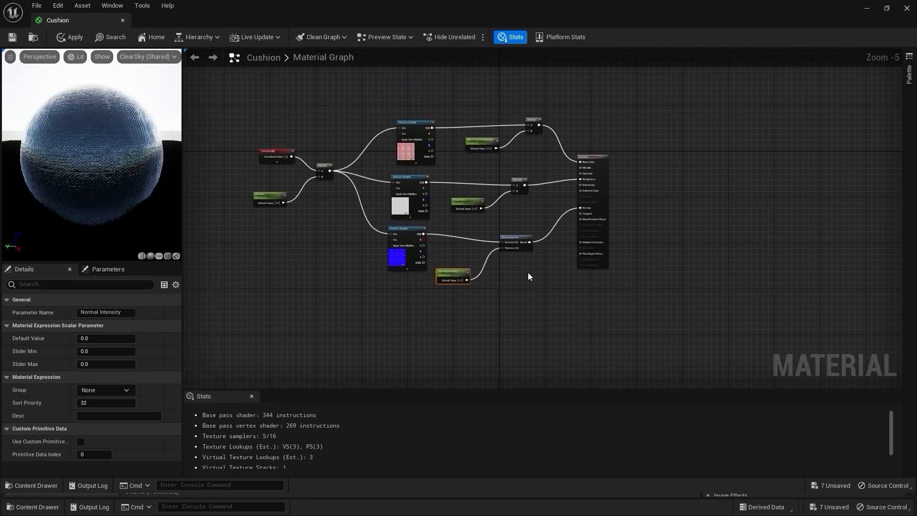
{"action": "left_click", "coordinate": [528, 273]}
{"action": "scroll", "coordinate": [528, 273], "scroll_direction": "up", "scroll_amount": 2}
{"action": "right_click_drag", "start_coordinate": [545, 189], "coordinate": [541, 262]}
{"action": "scroll", "coordinate": [541, 263], "scroll_direction": "down", "scroll_amount": 1}
{"action": "right_click_drag", "start_coordinate": [540, 213], "coordinate": [536, 249]}
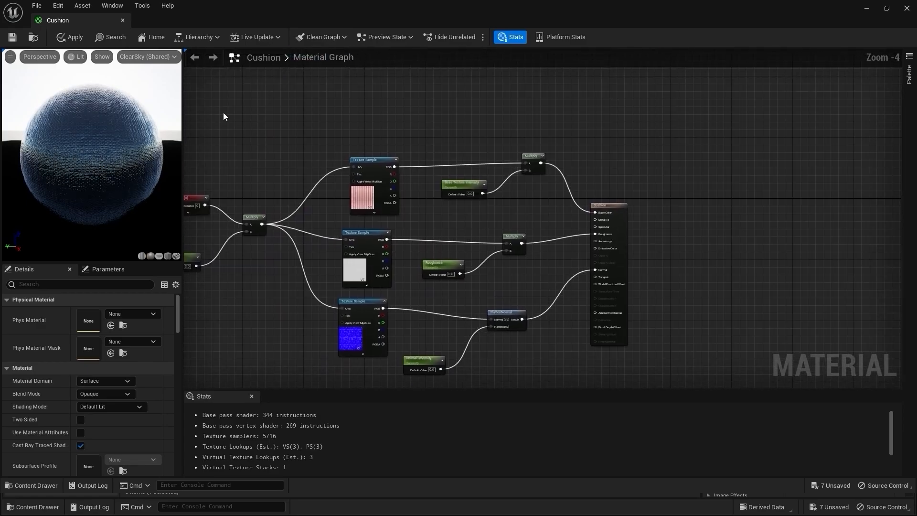
{"action": "right_click_drag", "start_coordinate": [556, 217], "coordinate": [558, 188]}
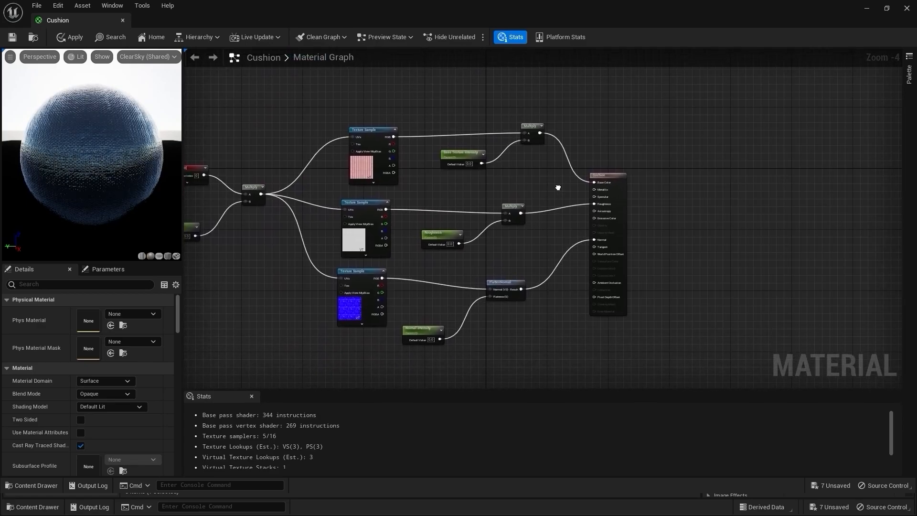
{"action": "left_click", "coordinate": [18, 36]}
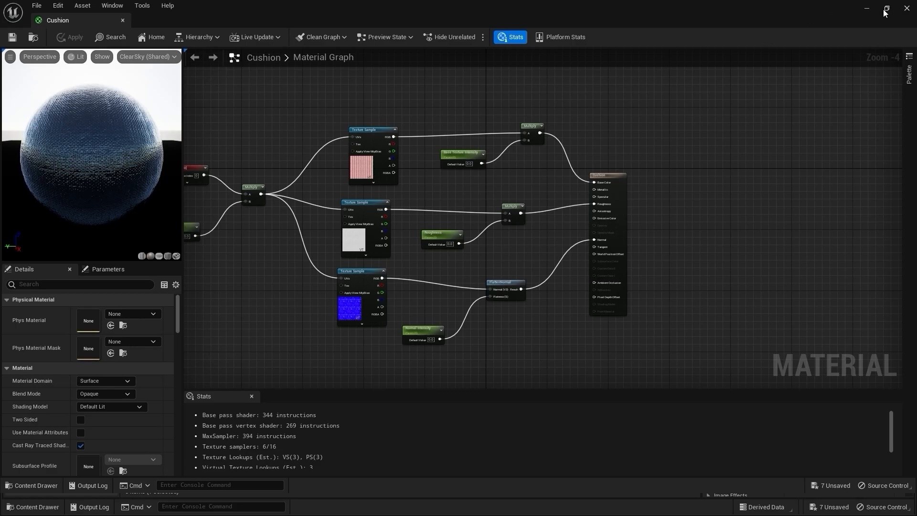
Open the Cushion_Inst material instance and enable its Base Texture Intensity, Normal Intensity and Roughness overrides.
{"action": "left_click", "coordinate": [862, 10]}
{"action": "double_click", "coordinate": [187, 429]}
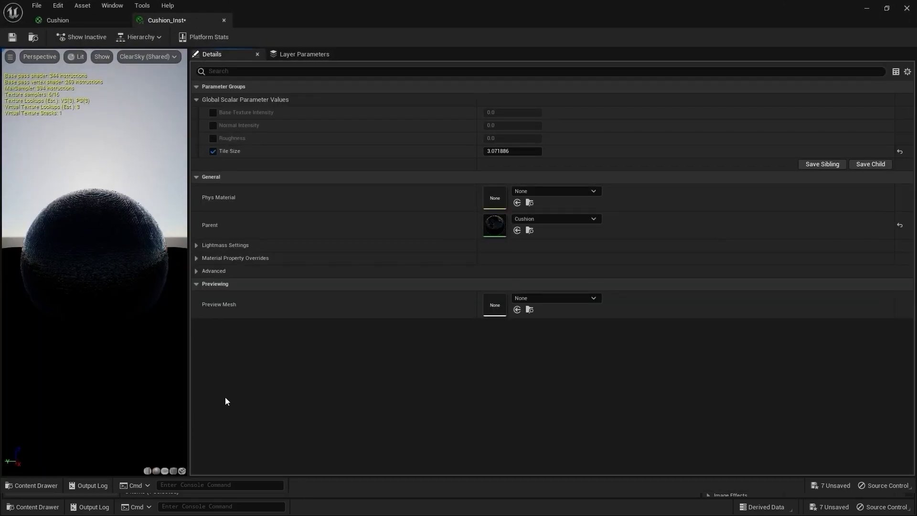
{"action": "left_click", "coordinate": [866, 10]}
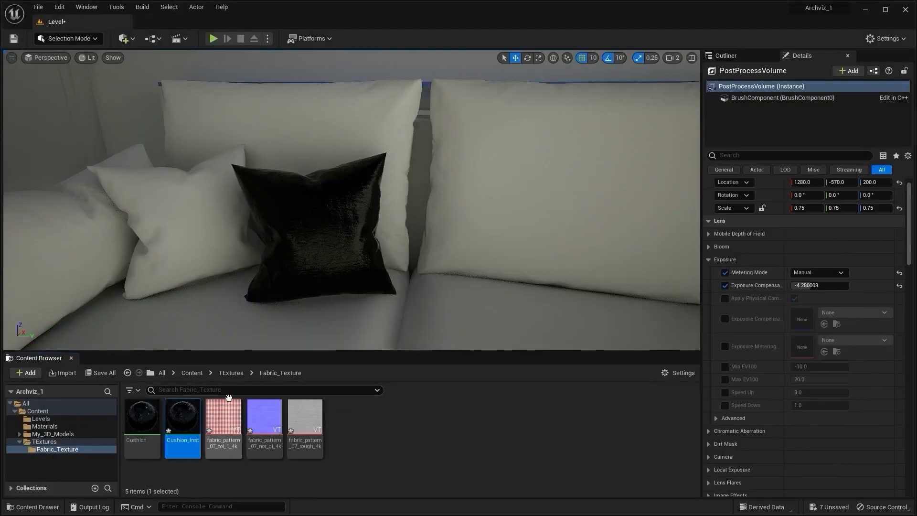
{"action": "double_click", "coordinate": [186, 420]}
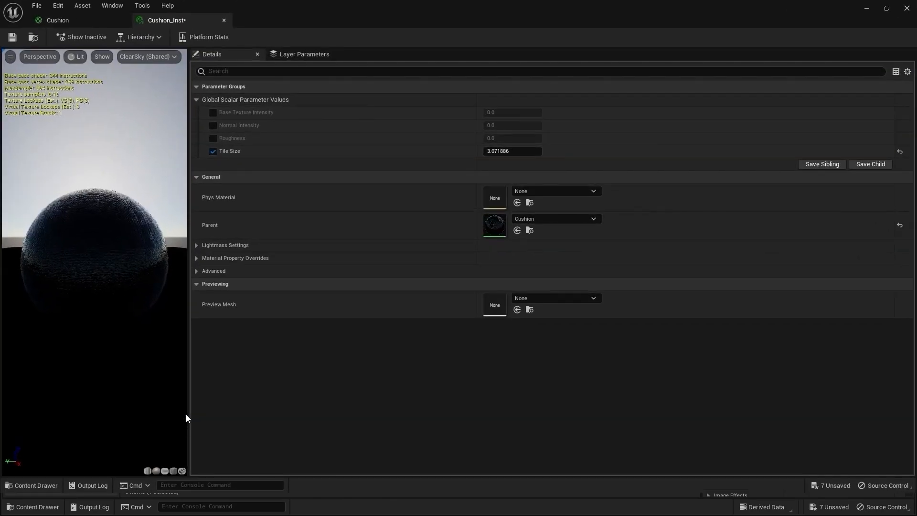
{"action": "left_click", "coordinate": [213, 113]}
{"action": "left_click", "coordinate": [213, 125]}
{"action": "left_click", "coordinate": [212, 138]}
With the level's cushion in view, set Base Texture Intensity to about 1.86, Normal Intensity 0.464, Roughness about 0.4 and Tile Size about 2.75.
{"action": "double_click", "coordinate": [526, 20]}
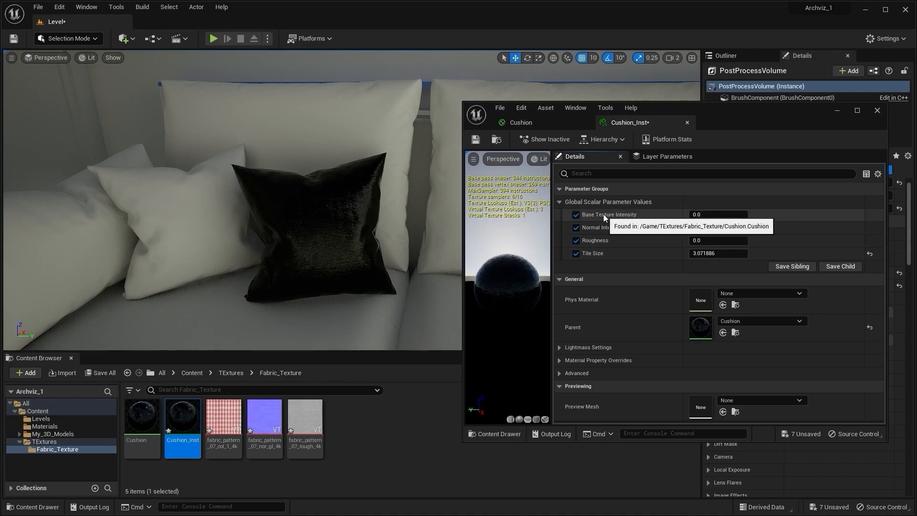
{"action": "left_click", "coordinate": [707, 215]}
{"action": "type", "text": "1"}
{"action": "key", "text": "Return"}
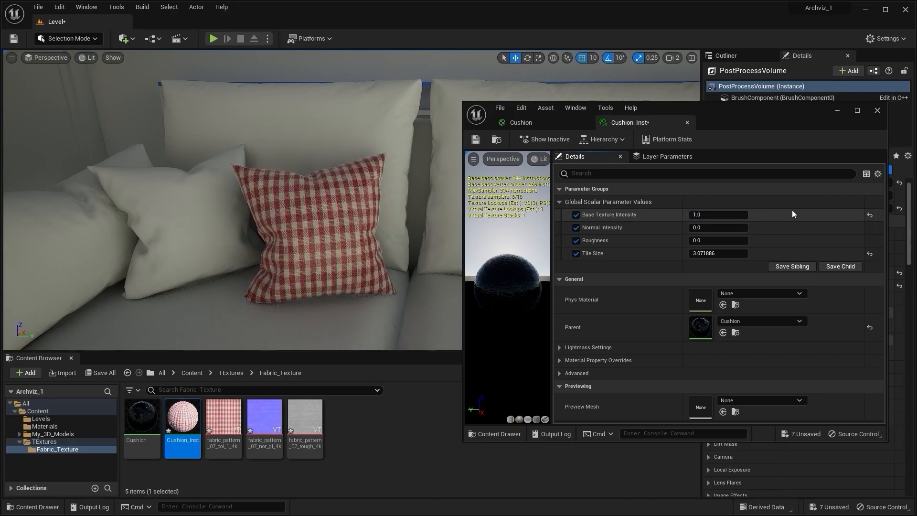
{"action": "left_click_drag", "start_coordinate": [705, 215], "coordinate": [769, 215]}
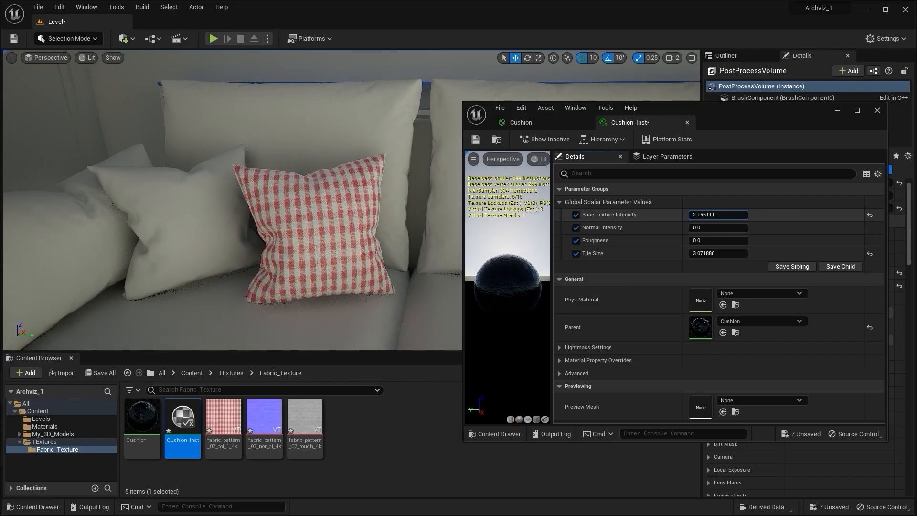
{"action": "mouse_move", "coordinate": [759, 214]}
{"action": "left_mouse_down"}
{"action": "mouse_move", "coordinate": [782, 215]}
{"action": "mouse_move", "coordinate": [756, 215]}
{"action": "left_mouse_up"}
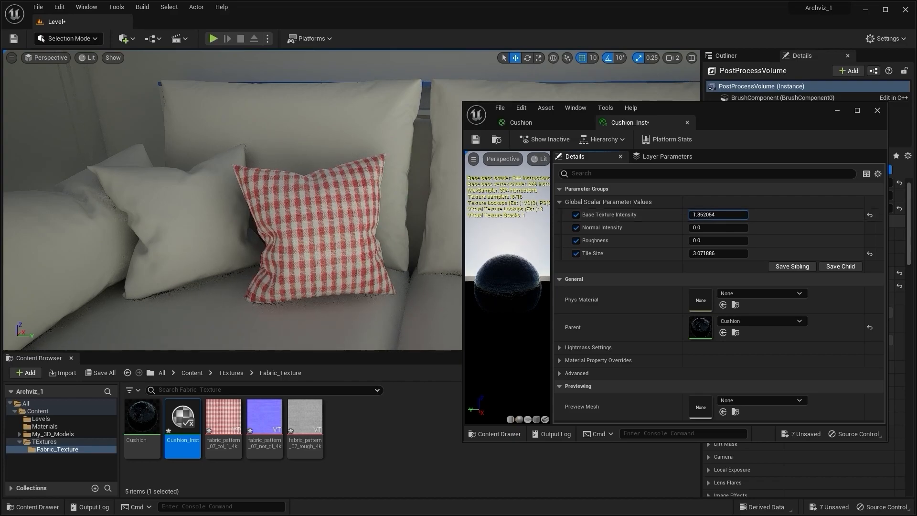
{"action": "left_click_drag", "start_coordinate": [709, 241], "coordinate": [737, 228]}
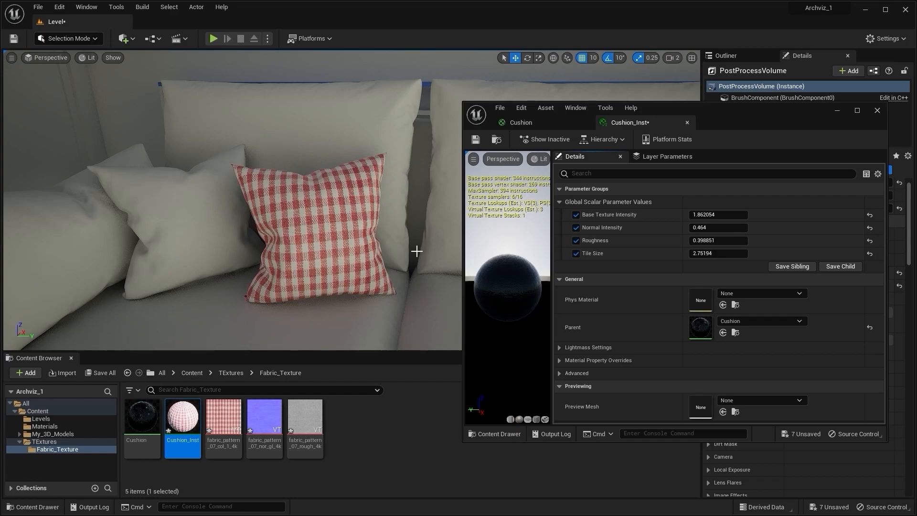
In the Cushion material graph, set the Roughness parameter's Slider Max to 1.
{"action": "left_click", "coordinate": [535, 122]}
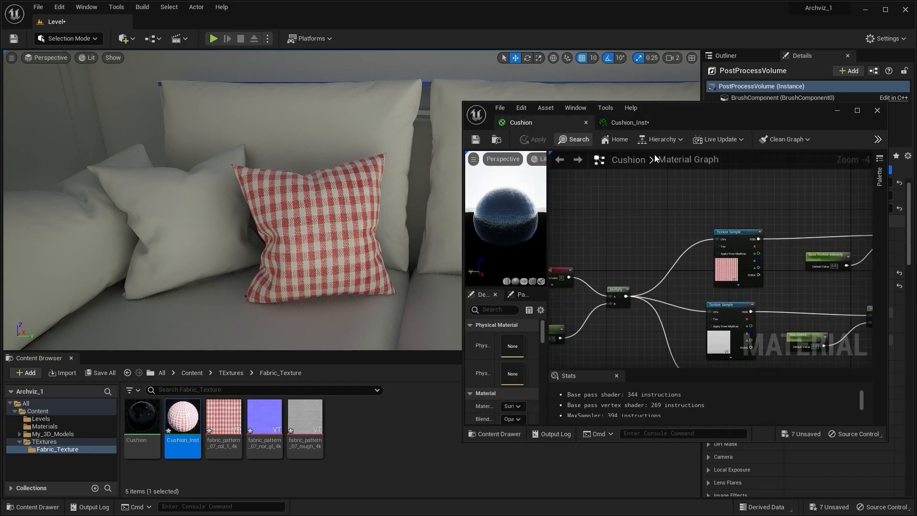
{"action": "left_click", "coordinate": [856, 111]}
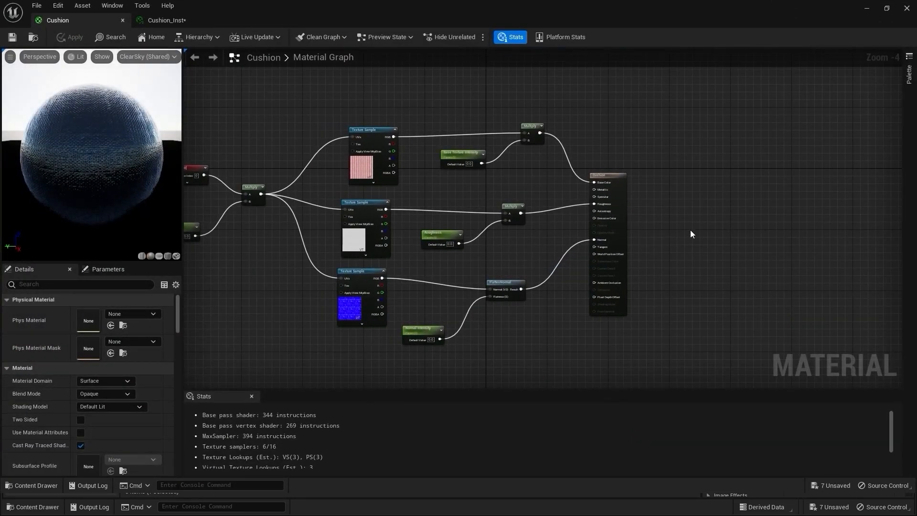
{"action": "scroll", "coordinate": [465, 237], "scroll_direction": "up", "scroll_amount": 4}
{"action": "right_click_drag", "start_coordinate": [534, 227], "coordinate": [529, 213]}
{"action": "left_click", "coordinate": [453, 249]}
{"action": "right_click_drag", "start_coordinate": [570, 290], "coordinate": [577, 257]}
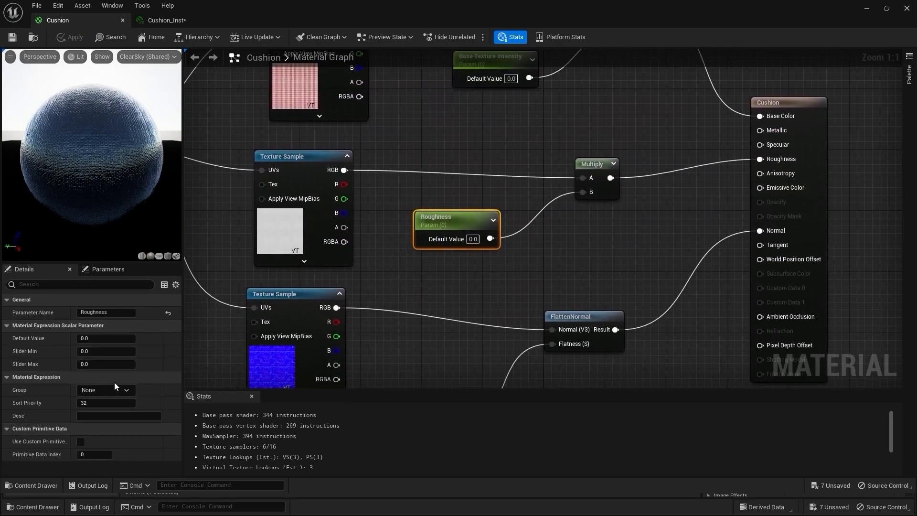
{"action": "left_click", "coordinate": [96, 364]}
{"action": "type", "text": "1"}
{"action": "key", "text": "Return"}
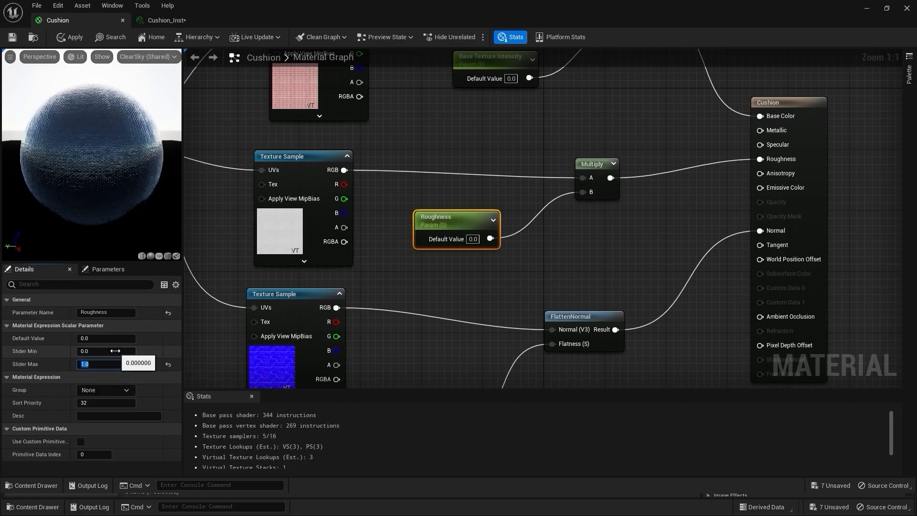
Set the Normal Intensity parameter's Slider Max to 1 and apply the changes to the Cushion material.
{"action": "right_click_drag", "start_coordinate": [492, 362], "coordinate": [491, 245]}
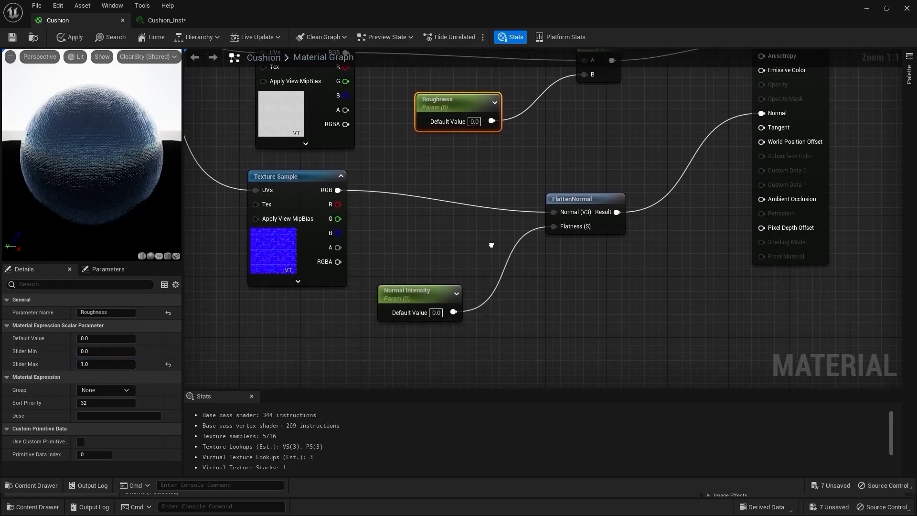
{"action": "left_click", "coordinate": [423, 300]}
{"action": "right_click_drag", "start_coordinate": [423, 301], "coordinate": [479, 303]}
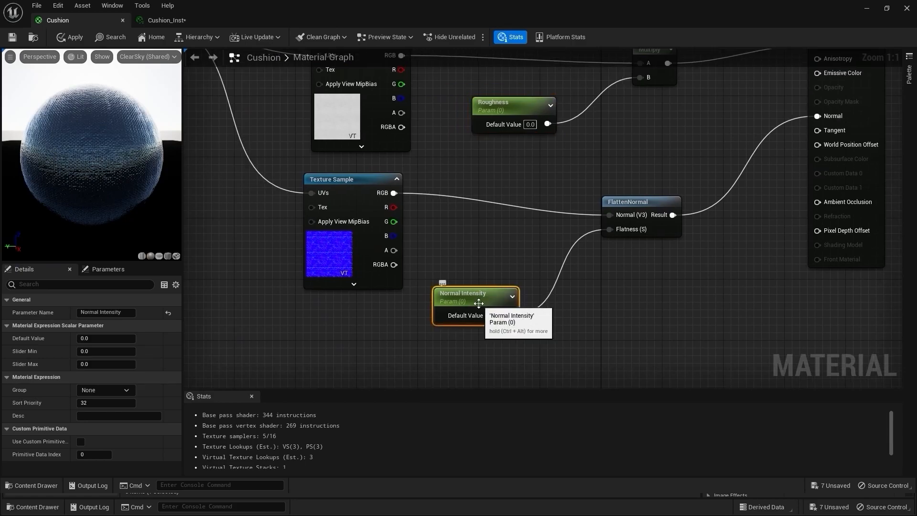
{"action": "left_click", "coordinate": [102, 364]}
{"action": "type", "text": "1"}
{"action": "key", "text": "Return"}
{"action": "left_click", "coordinate": [71, 37]}
Set Roughness to 0.496 in Cushion_Inst and bring the level's cushion back into view.
{"action": "left_click", "coordinate": [167, 20]}
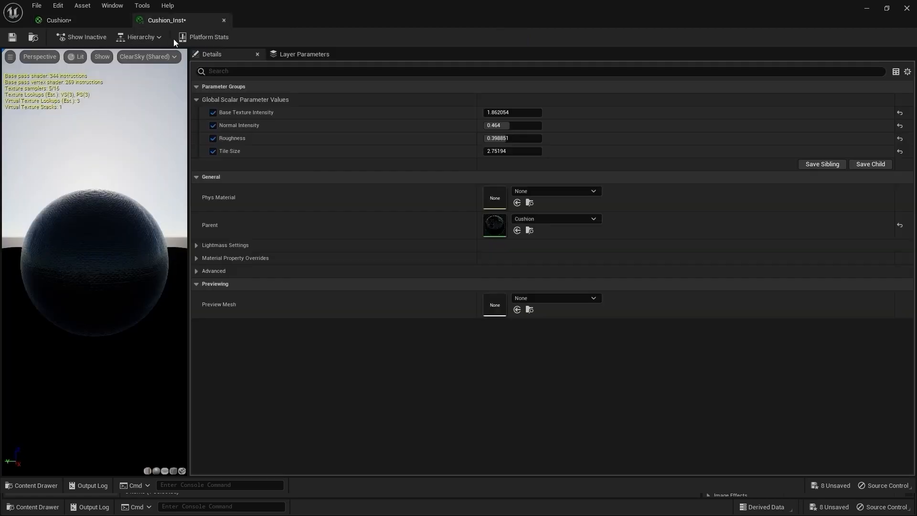
{"action": "mouse_move", "coordinate": [509, 139]}
{"action": "left_mouse_down"}
{"action": "mouse_move", "coordinate": [543, 139]}
{"action": "mouse_move", "coordinate": [485, 139]}
{"action": "mouse_move", "coordinate": [541, 139]}
{"action": "mouse_move", "coordinate": [513, 138]}
{"action": "left_mouse_up"}
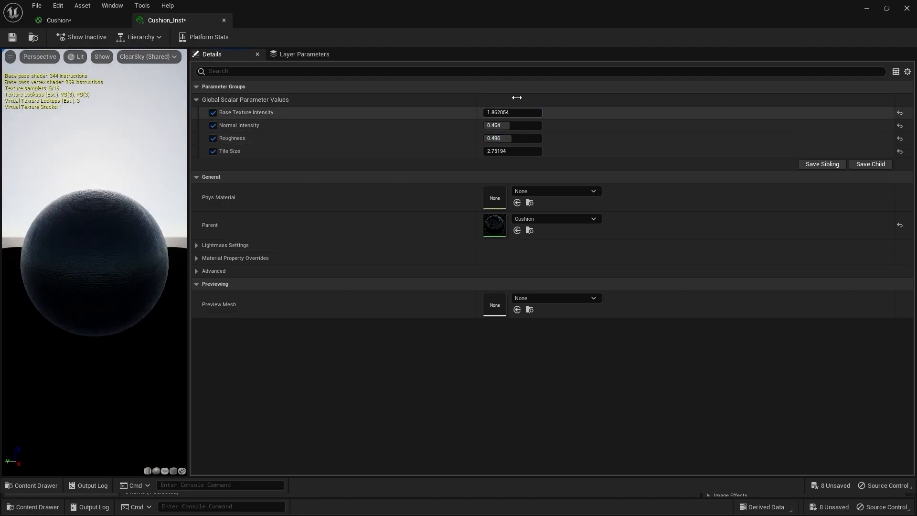
{"action": "double_click", "coordinate": [568, 3]}
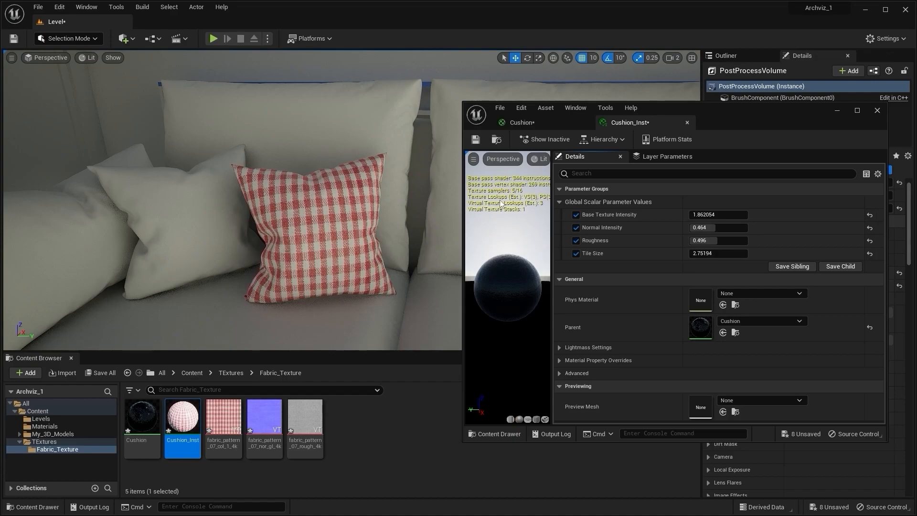
Return to the Cushion material graph and move its output node farther from the Multiply nodes to make room.
{"action": "left_click", "coordinate": [543, 124]}
{"action": "left_click", "coordinate": [857, 112]}
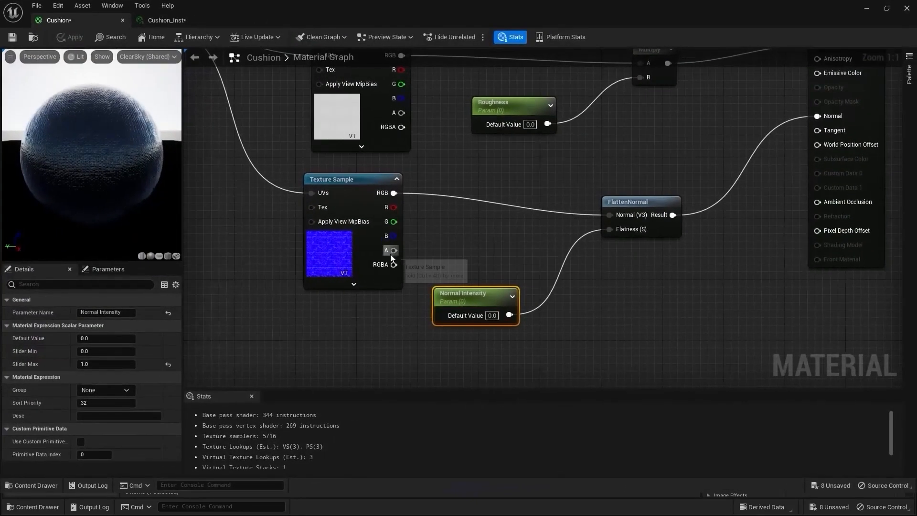
{"action": "scroll", "coordinate": [615, 188], "scroll_direction": "down", "scroll_amount": 8}
{"action": "scroll", "coordinate": [609, 188], "scroll_direction": "up", "scroll_amount": 5}
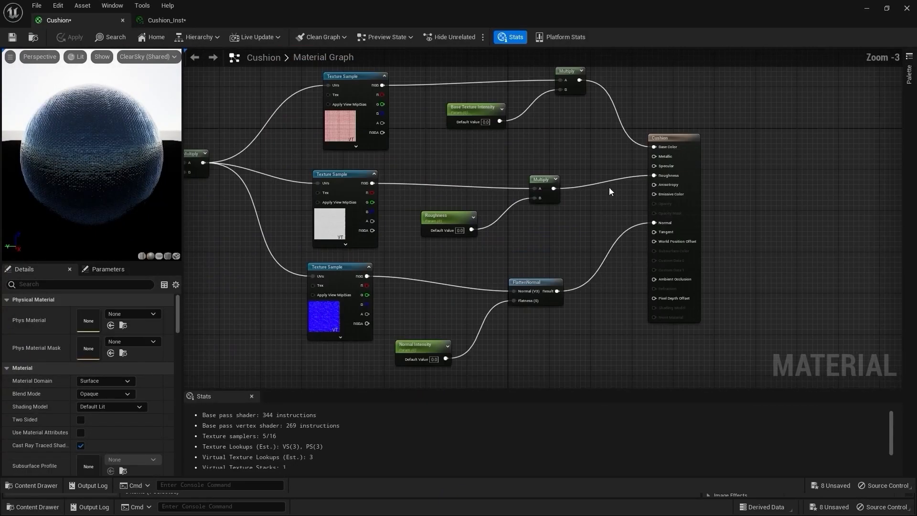
{"action": "left_click_drag", "start_coordinate": [809, 234], "coordinate": [881, 227]}
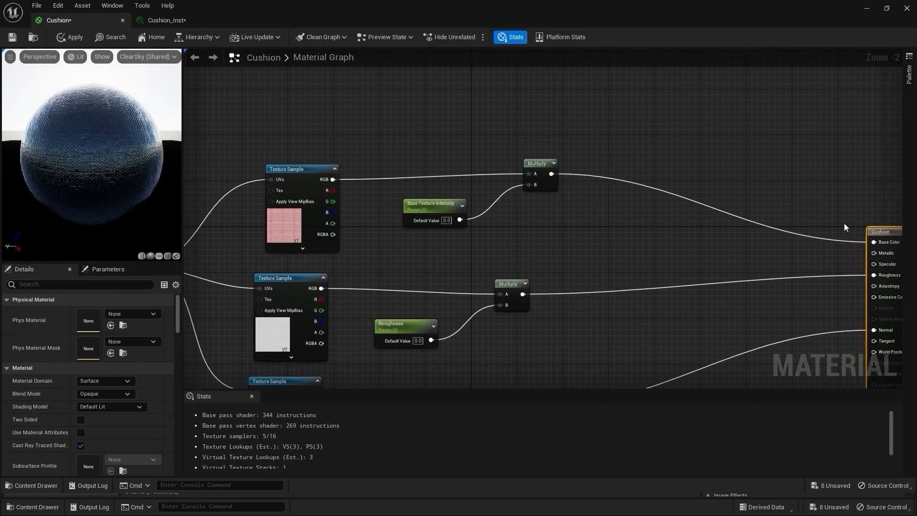
{"action": "right_click_drag", "start_coordinate": [683, 142], "coordinate": [640, 136]}
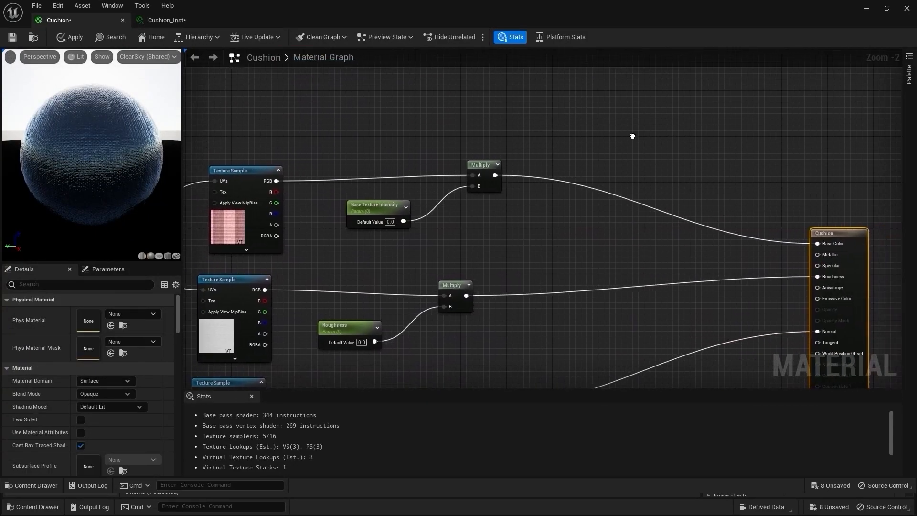
{"action": "right_click", "coordinate": [662, 130]}
{"action": "type", "text": "m"}
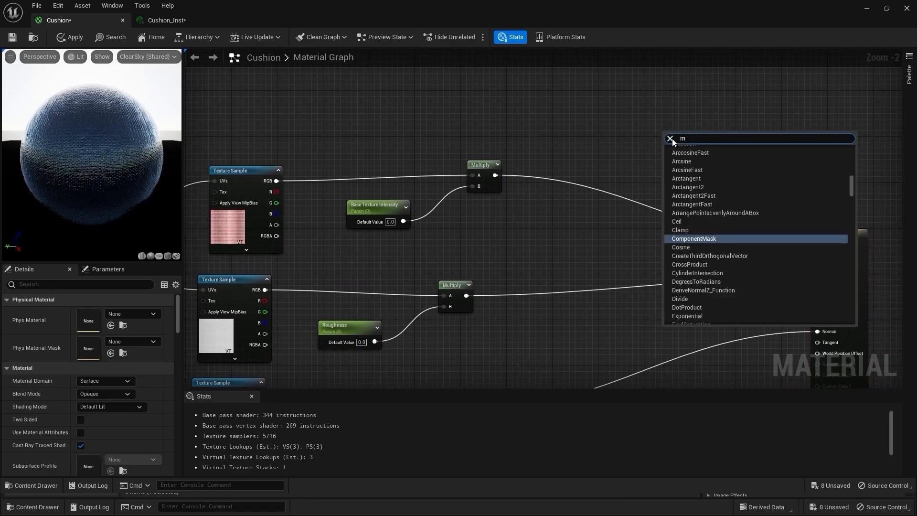
{"action": "key", "text": "Escape"}
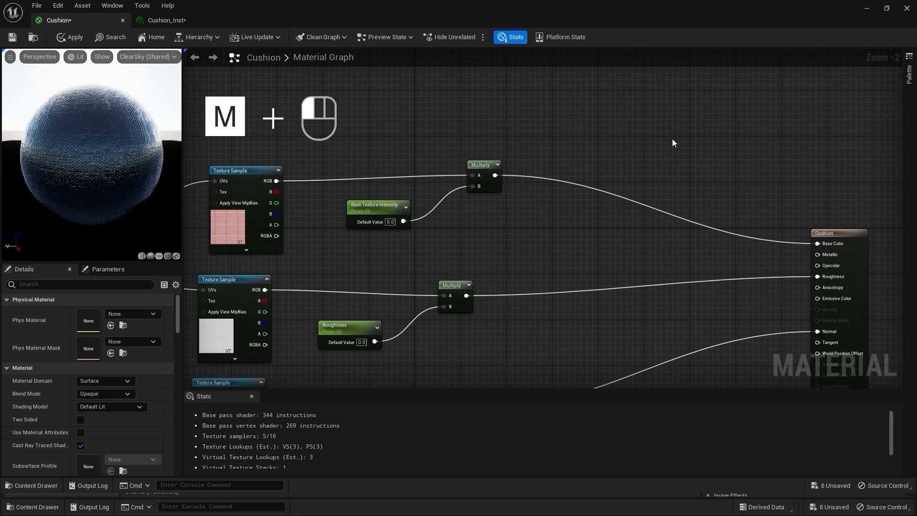
Add a Multiply node above the link between the base texture's Multiply node and the Cushion output node.
{"action": "left_click", "coordinate": [671, 139]}
{"action": "left_click_drag", "start_coordinate": [692, 140], "coordinate": [653, 109]}
{"action": "right_click_drag", "start_coordinate": [529, 149], "coordinate": [550, 179]}
{"action": "left_click", "coordinate": [448, 118]}
{"action": "right_click", "coordinate": [448, 119]}
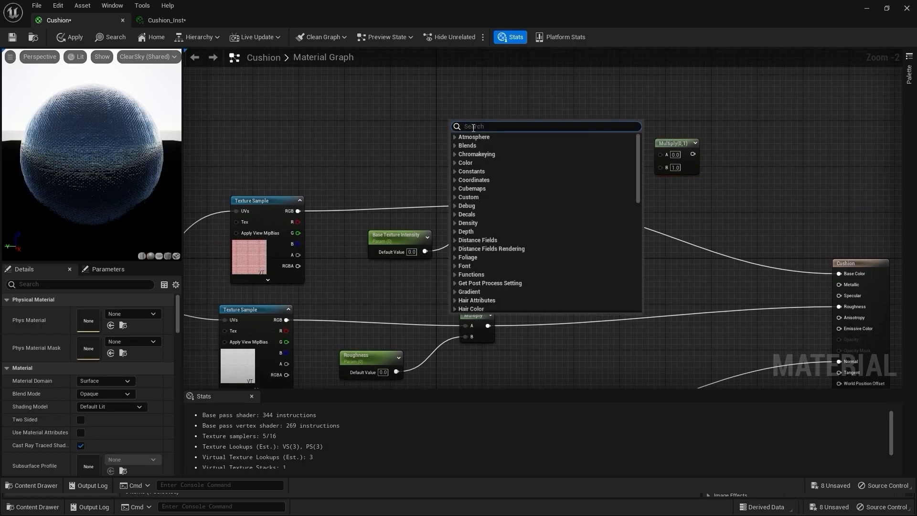
{"action": "type", "text": "con"}
{"action": "key", "text": "Escape"}
Add a Constant3Vector node above the base texture's Multiply and connect its output to the new Multiply's A input.
{"action": "right_click_drag", "start_coordinate": [499, 126], "coordinate": [500, 197]}
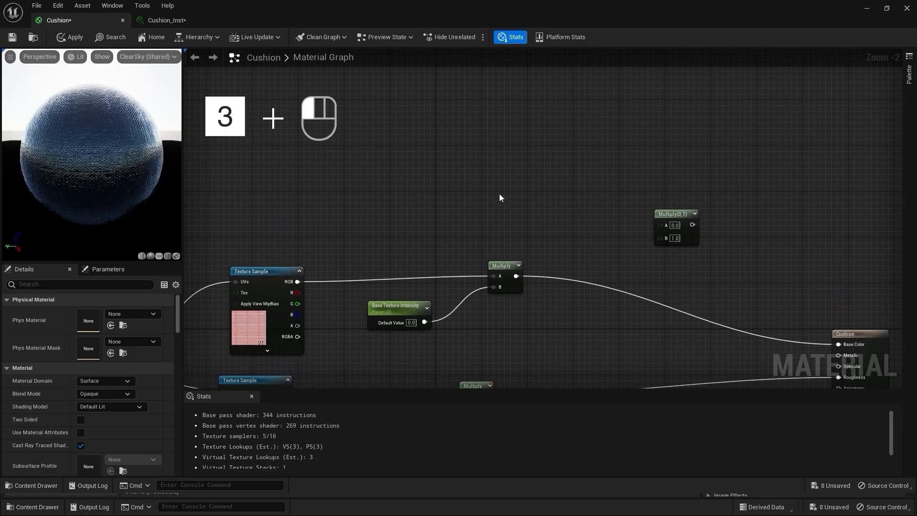
{"action": "left_click", "coordinate": [499, 197]}
{"action": "left_click_drag", "start_coordinate": [549, 198], "coordinate": [493, 157]}
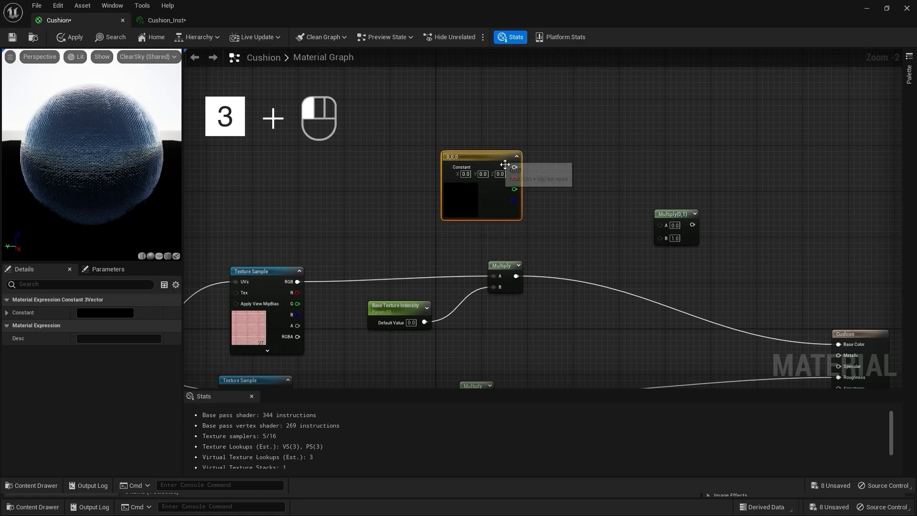
{"action": "left_click_drag", "start_coordinate": [683, 210], "coordinate": [683, 182]}
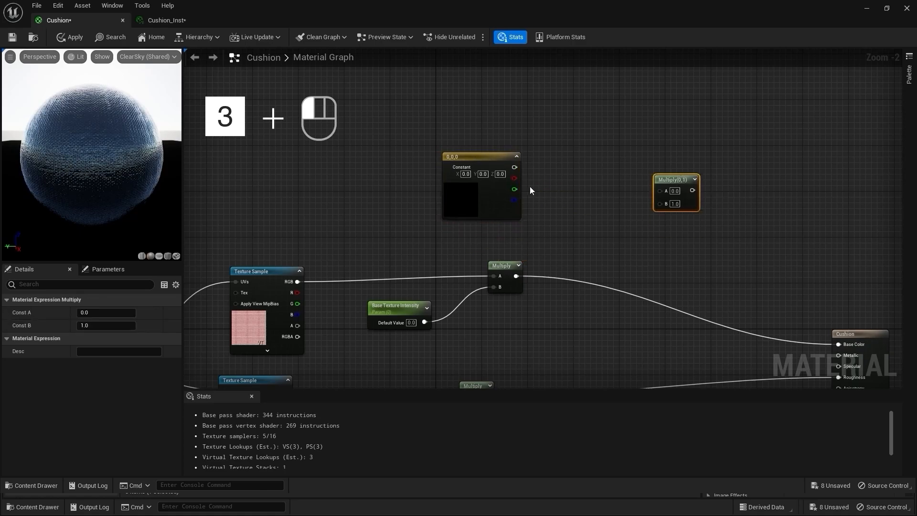
{"action": "left_click_drag", "start_coordinate": [514, 167], "coordinate": [659, 190]}
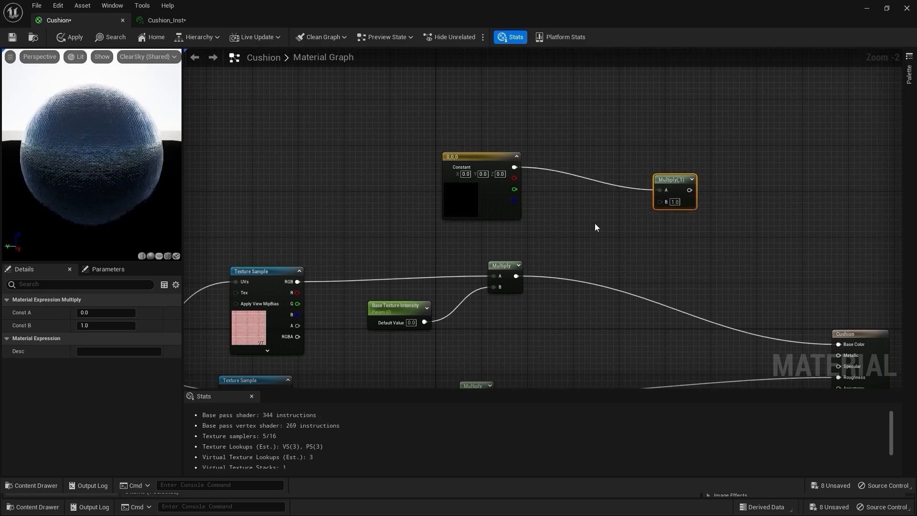
Connect the base texture Multiply's output to the new Multiply's B input and the new Multiply's output to Base Color.
{"action": "right_click_drag", "start_coordinate": [602, 234], "coordinate": [545, 212]}
{"action": "left_click_drag", "start_coordinate": [459, 255], "coordinate": [603, 180]}
{"action": "right_click_drag", "start_coordinate": [606, 182], "coordinate": [557, 138]}
{"action": "left_click_drag", "start_coordinate": [536, 125], "coordinate": [695, 279]}
{"action": "right_click_drag", "start_coordinate": [483, 193], "coordinate": [600, 277]}
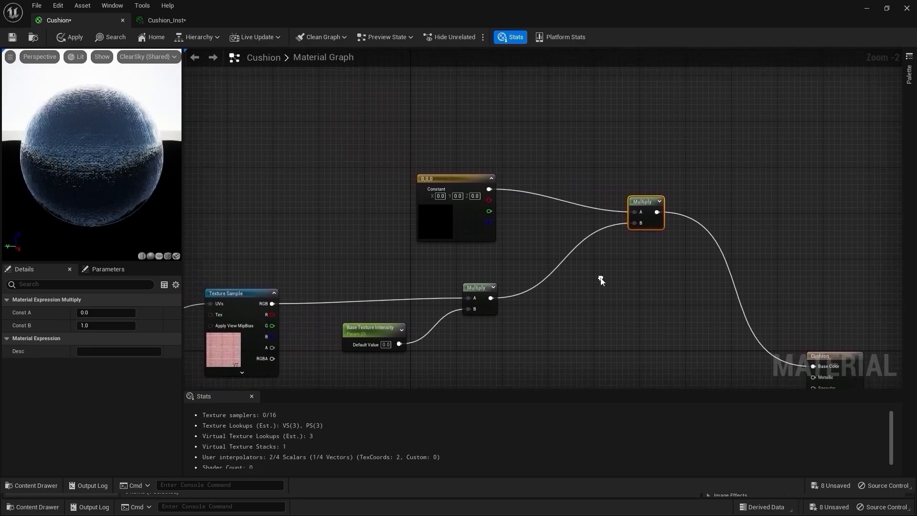
Move the Constant3Vector node higher above the base texture nodes and convert it to a parameter named Tint.
{"action": "left_click_drag", "start_coordinate": [468, 228], "coordinate": [466, 187]}
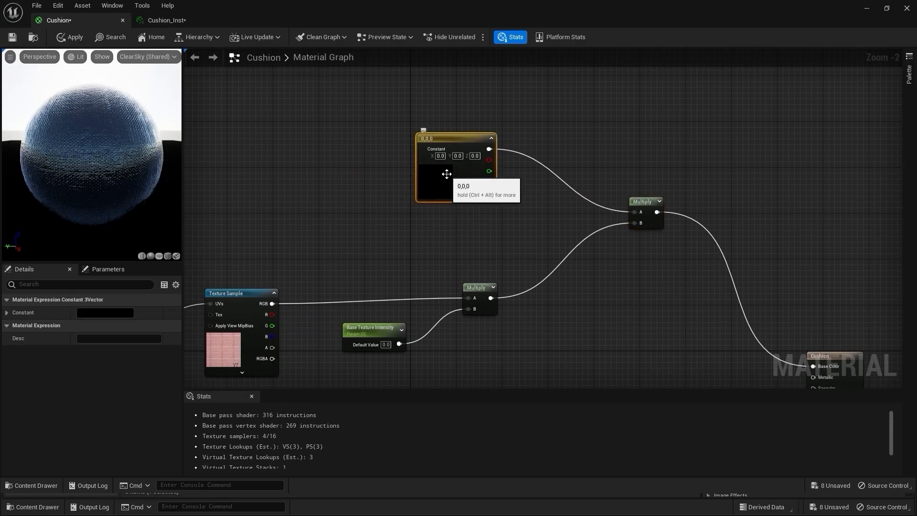
{"action": "right_click", "coordinate": [449, 178]}
{"action": "left_click", "coordinate": [491, 196]}
{"action": "type", "text": "Tin"}
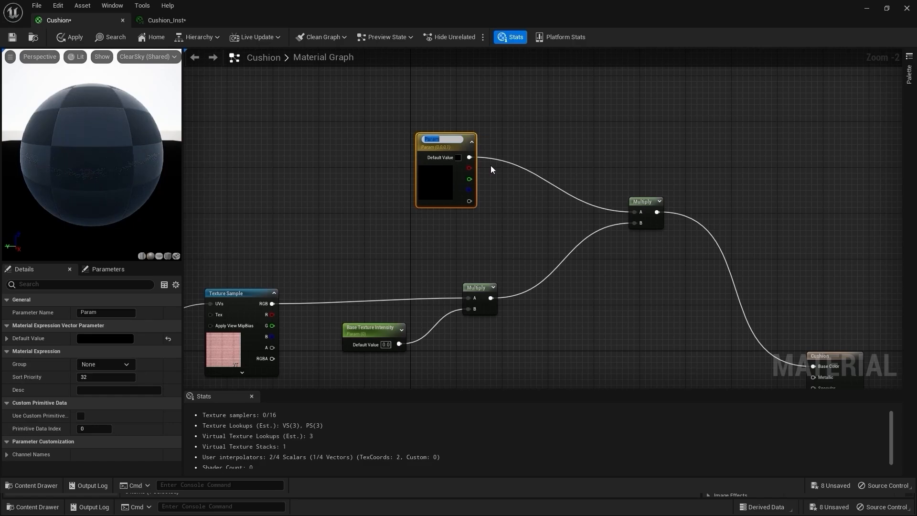
{"action": "type", "text": "t"}
{"action": "key", "text": "Return"}
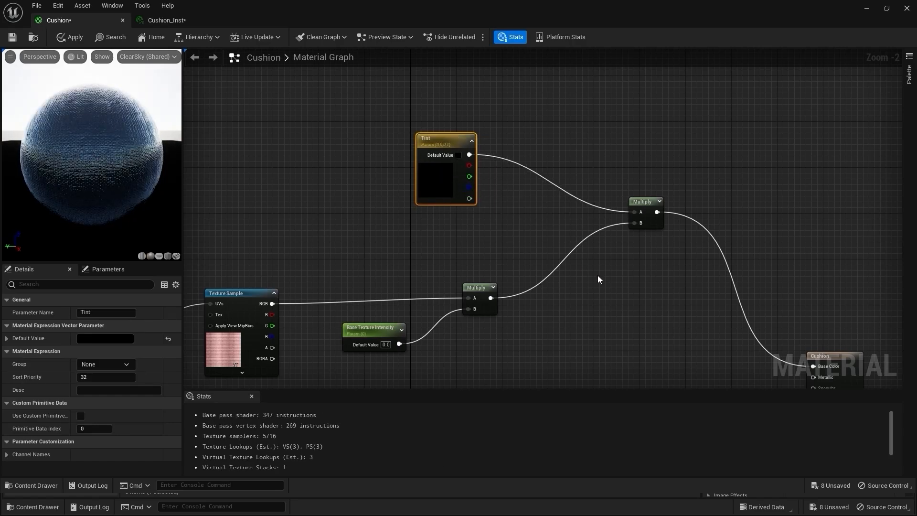
Apply the Cushion material changes, switch to the Cushion_Inst editor and restore its window to a smaller size beside the level view.
{"action": "scroll", "coordinate": [611, 228], "scroll_direction": "down", "scroll_amount": 2}
{"action": "right_click_drag", "start_coordinate": [659, 248], "coordinate": [601, 210]}
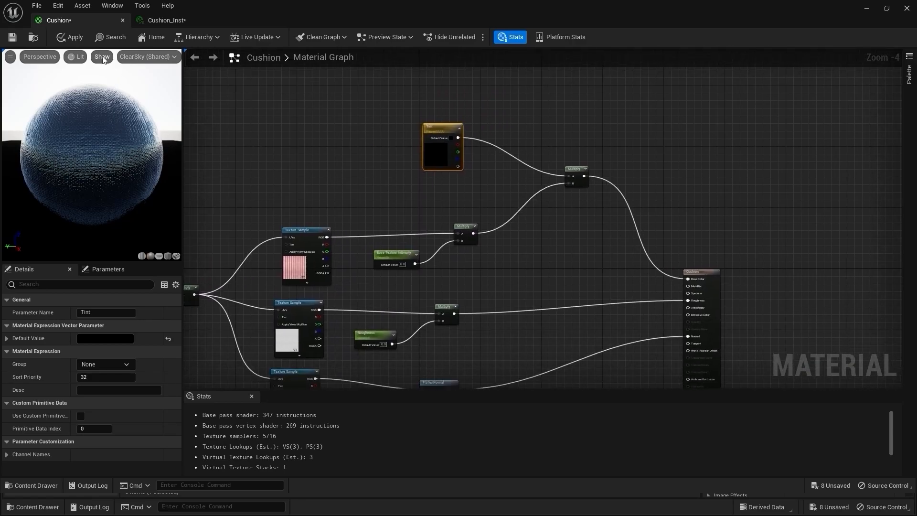
{"action": "left_click", "coordinate": [70, 37]}
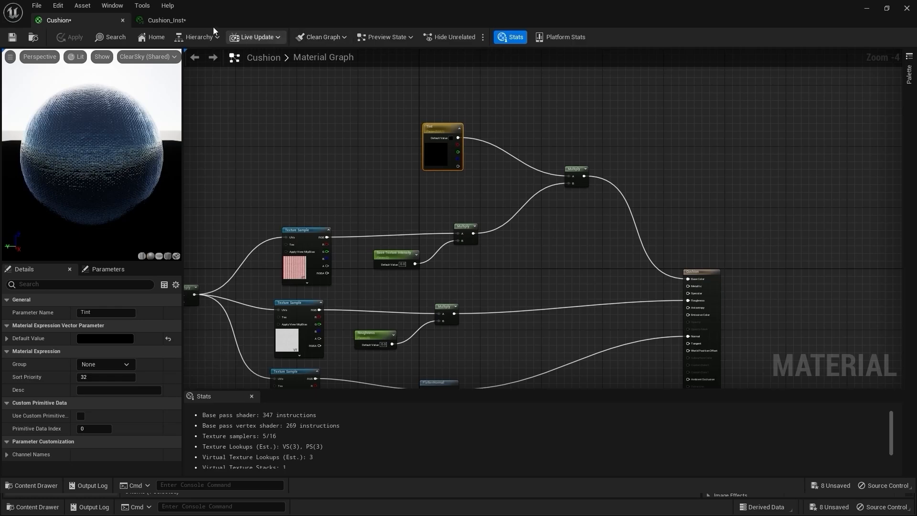
{"action": "left_click", "coordinate": [182, 22]}
{"action": "double_click", "coordinate": [539, 10]}
{"action": "right_click_drag", "start_coordinate": [376, 243], "coordinate": [420, 245]}
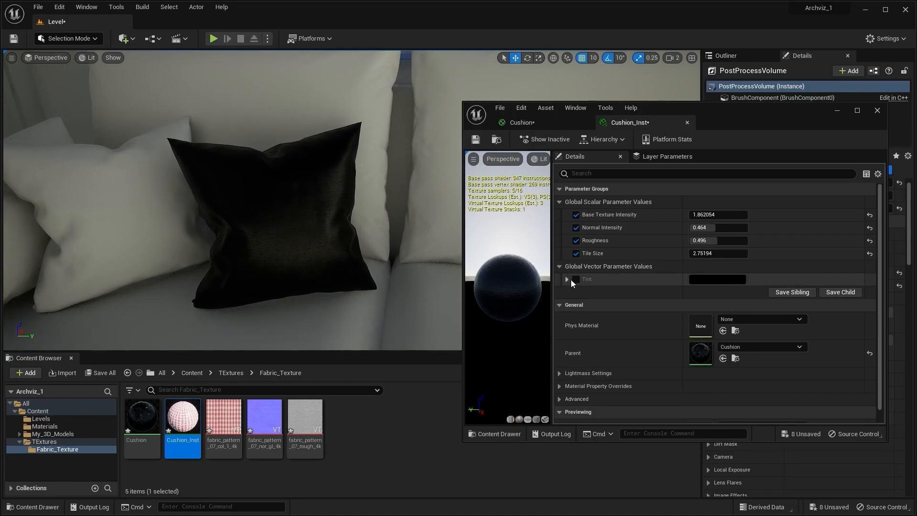
Enable the Tint parameter override on Cushion_Inst and set its color to white, with R, G and B at 1.0.
{"action": "left_click", "coordinate": [577, 280]}
{"action": "left_click", "coordinate": [713, 281]}
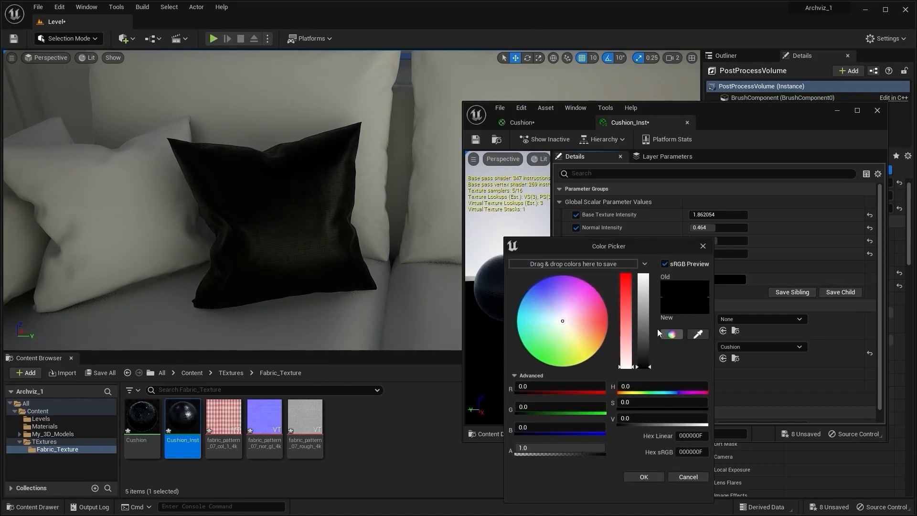
{"action": "left_click_drag", "start_coordinate": [644, 365], "coordinate": [662, 214]}
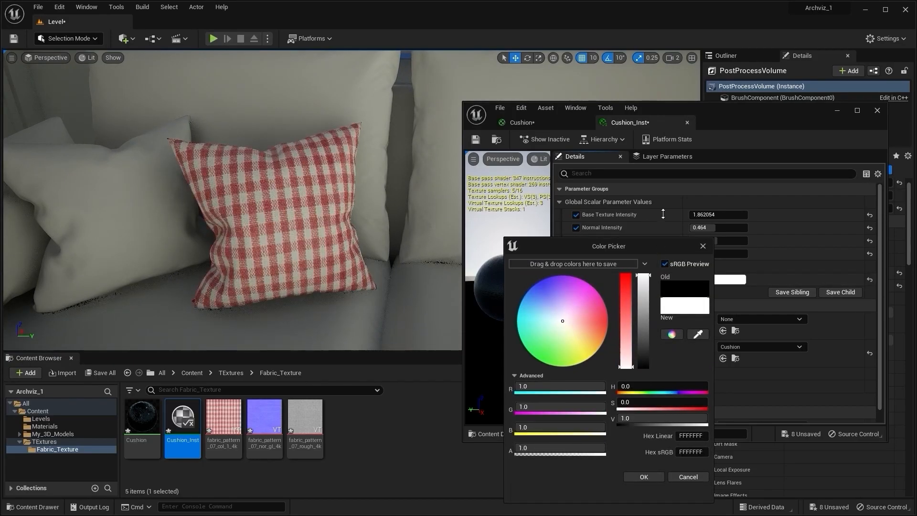
{"action": "left_click", "coordinate": [644, 476]}
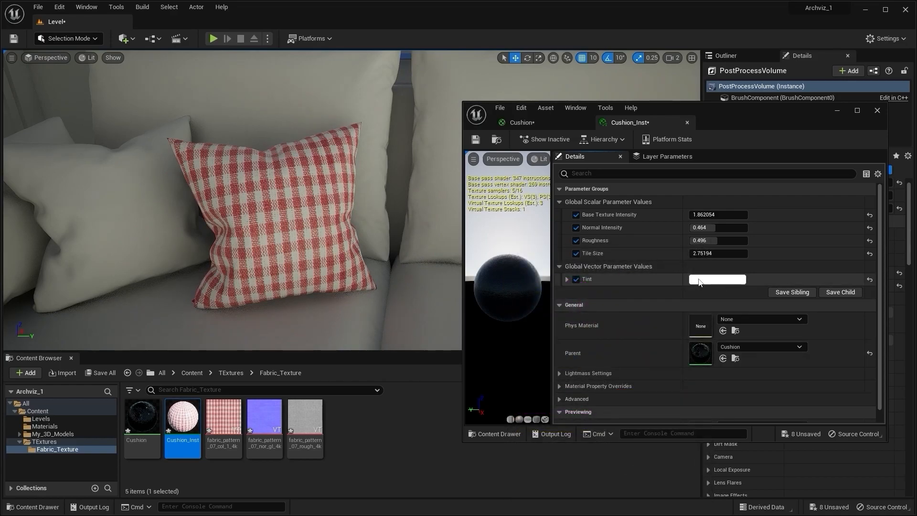
Set the Tint color of Cushion_Inst to a pale green of about R 0.76, G 1.0, B 0.79.
{"action": "left_click", "coordinate": [699, 282]}
{"action": "left_click", "coordinate": [741, 304]}
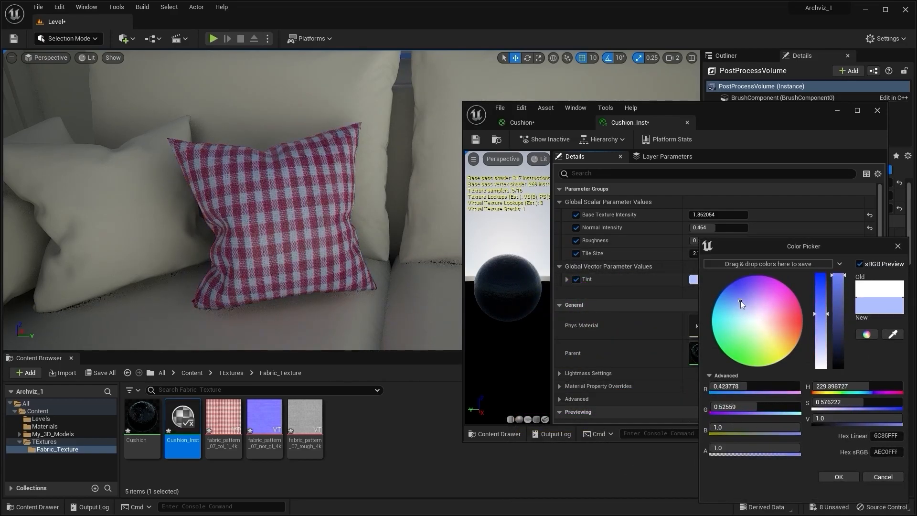
{"action": "left_click", "coordinate": [747, 306]}
{"action": "left_click_drag", "start_coordinate": [747, 306], "coordinate": [752, 333]}
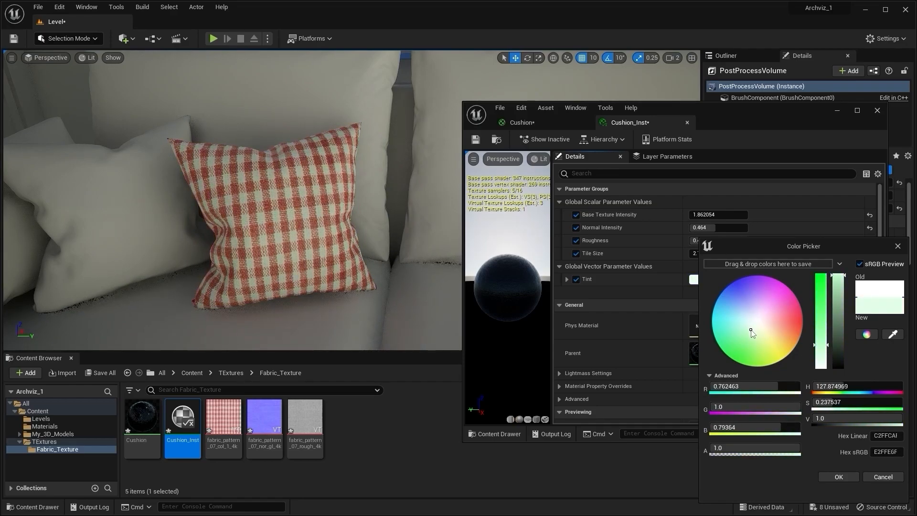
{"action": "left_click", "coordinate": [838, 477]}
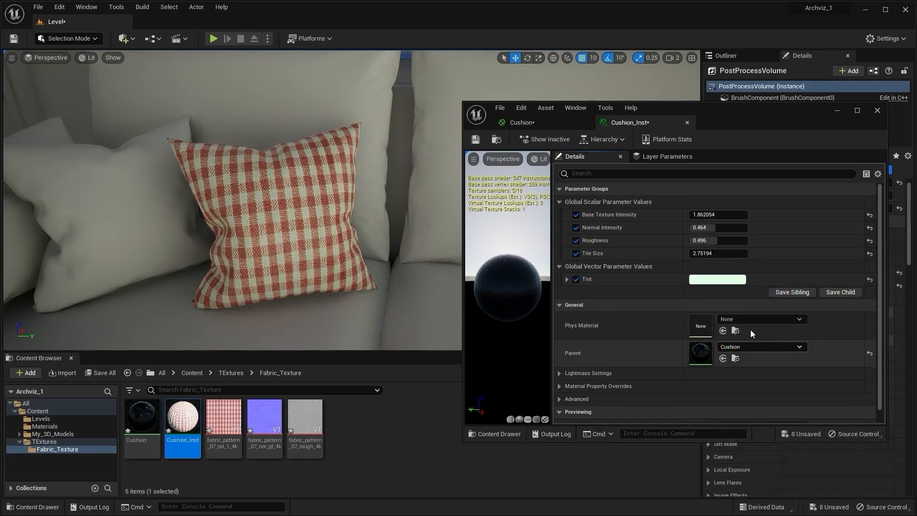
Set the Tint color of Cushion_Inst to a pale peach of about R 1.0, G 0.79, B 0.71 and put the instance editor away.
{"action": "left_click", "coordinate": [717, 279]}
{"action": "left_click_drag", "start_coordinate": [592, 334], "coordinate": [569, 324]}
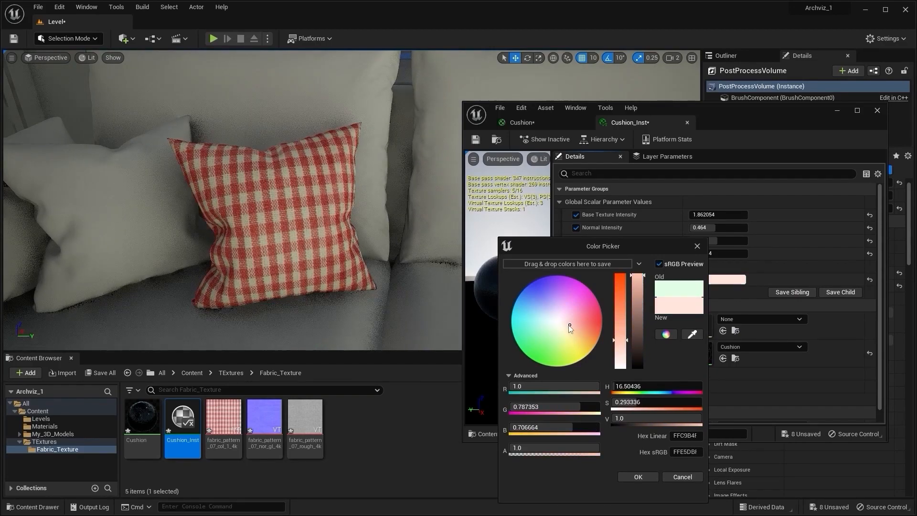
{"action": "left_click", "coordinate": [638, 476]}
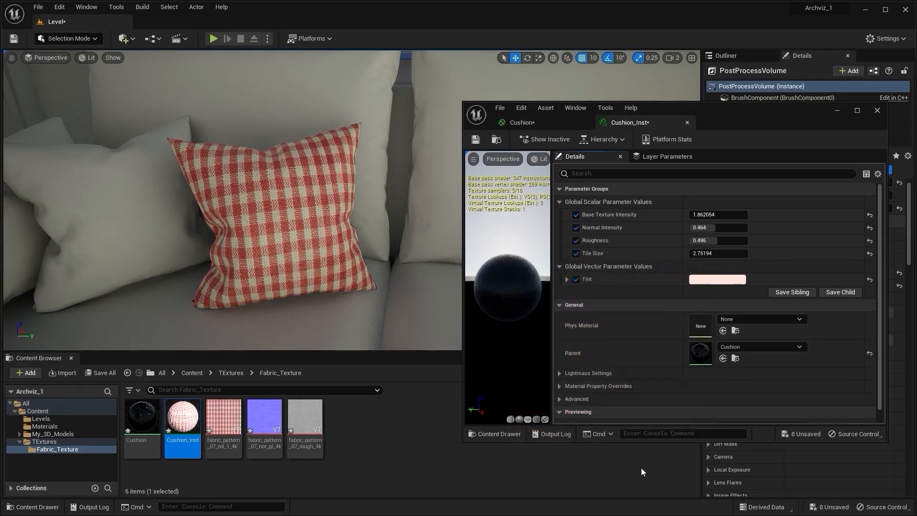
{"action": "left_click_drag", "start_coordinate": [869, 116], "coordinate": [870, 116]}
{"action": "left_click", "coordinate": [511, 429]}
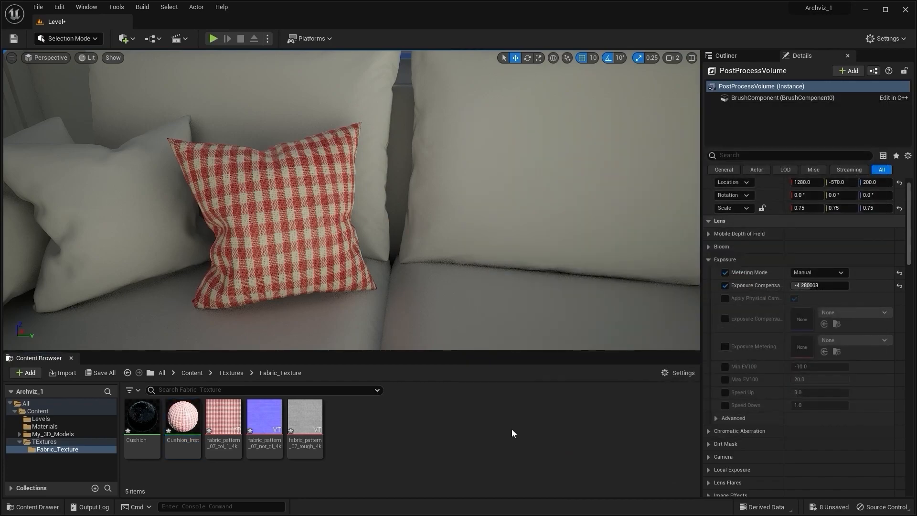
View the tinted checkered cushion on the sofa from farther back in the level.
{"action": "key", "text": "s"}
{"action": "right_click_drag", "start_coordinate": [391, 266], "coordinate": [416, 243]}
{"action": "key", "text": "s"}
{"action": "key", "text": "w"}
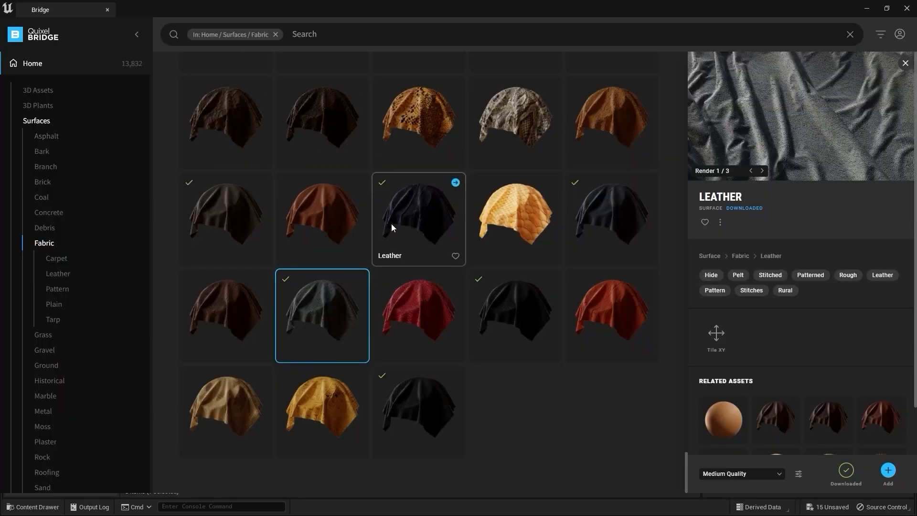
Browse the Fabric surfaces in Quixel Bridge for more materials.
{"action": "scroll", "coordinate": [495, 225], "scroll_direction": "up", "scroll_amount": 7}
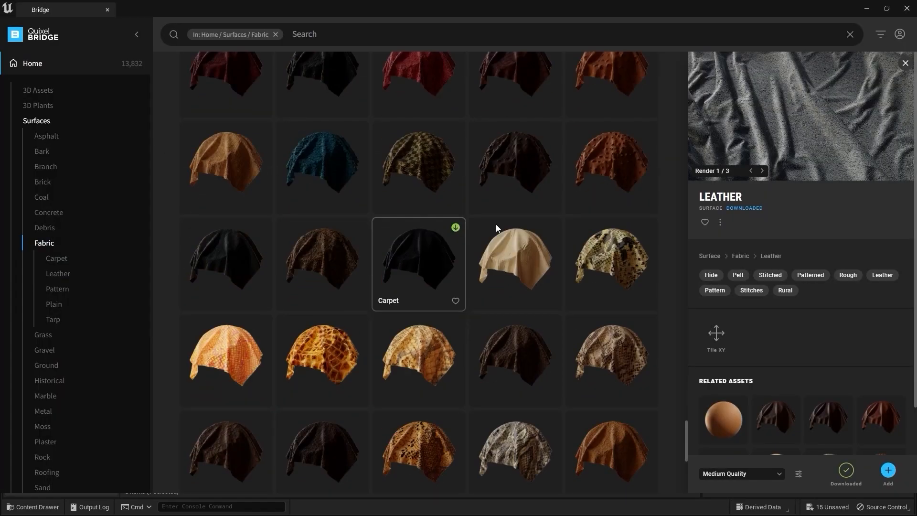
{"action": "scroll", "coordinate": [496, 224], "scroll_direction": "up", "scroll_amount": 4}
{"action": "scroll", "coordinate": [474, 310], "scroll_direction": "up", "scroll_amount": 8}
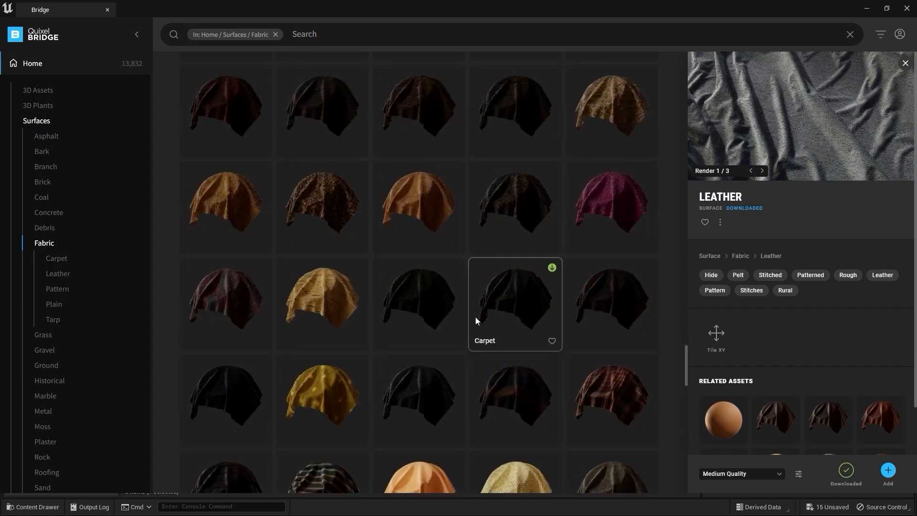